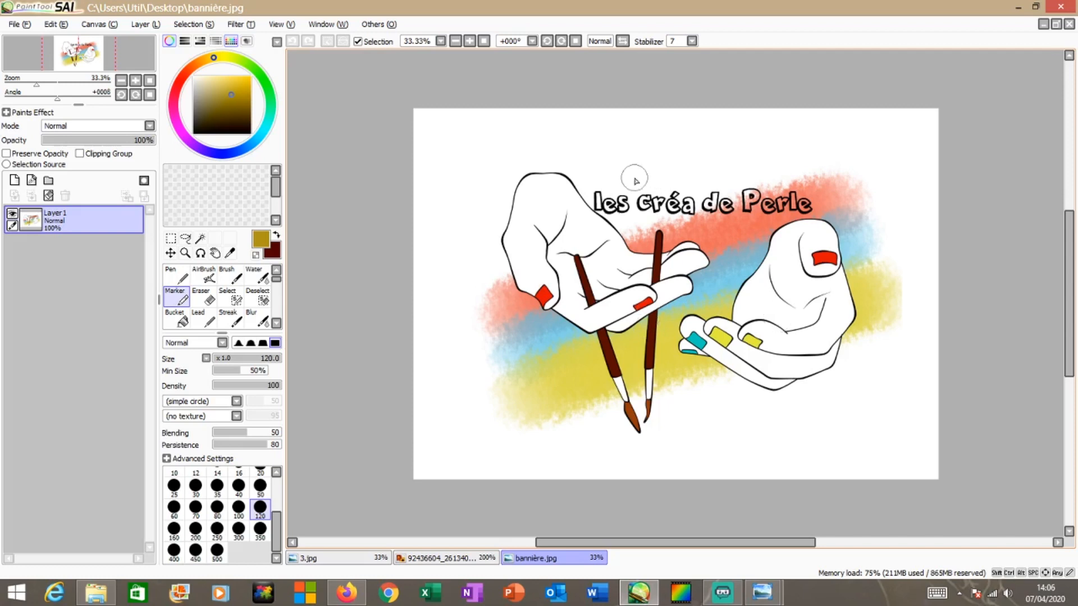
pyautogui.scroll(-3, 690, 251)
pyautogui.scroll(5, 690, 250)
pyautogui.scroll(-1, 691, 253)
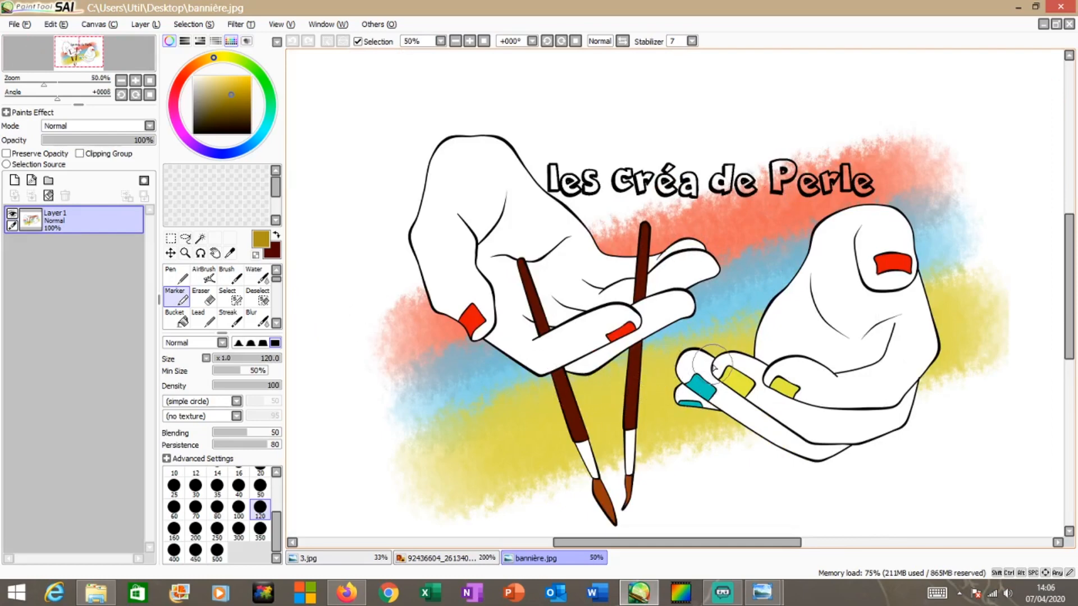
pyautogui.scroll(4, 713, 368)
pyautogui.scroll(-7, 714, 367)
pyautogui.scroll(1, 714, 367)
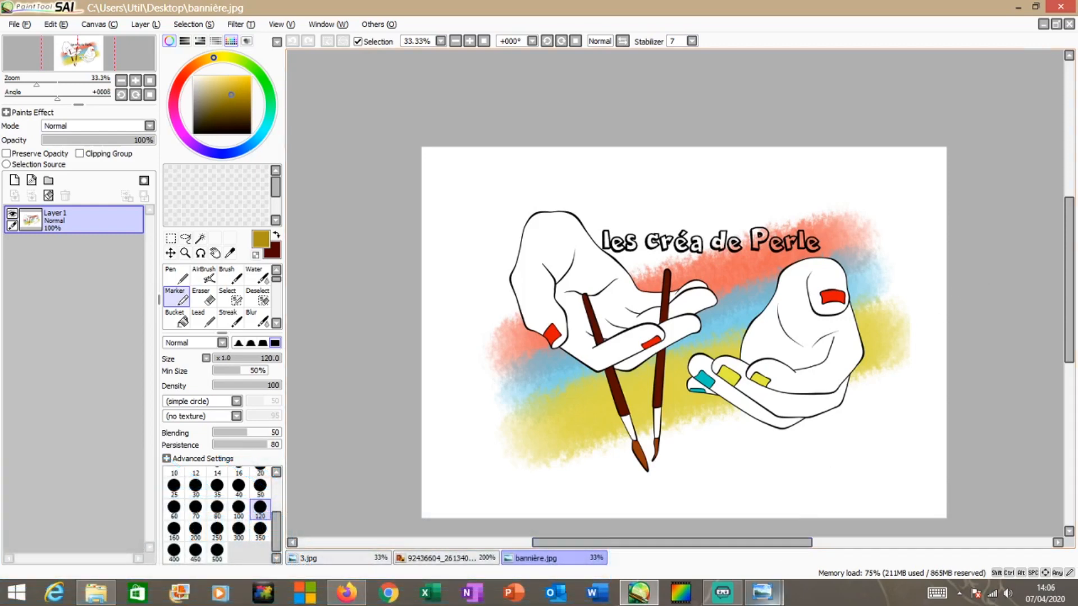
# Switch to Windows Photo Viewer, look over the noctali.1 illustration at full window size, and close it
pyautogui.moveTo(762, 592)
pyautogui.click(837, 539)
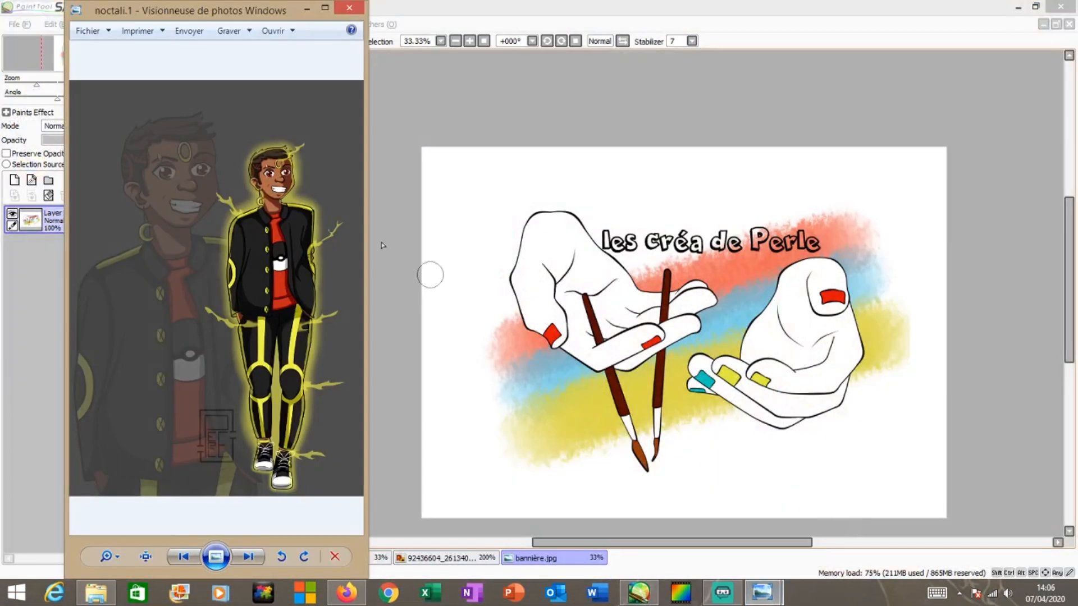
pyautogui.doubleClick(326, 7)
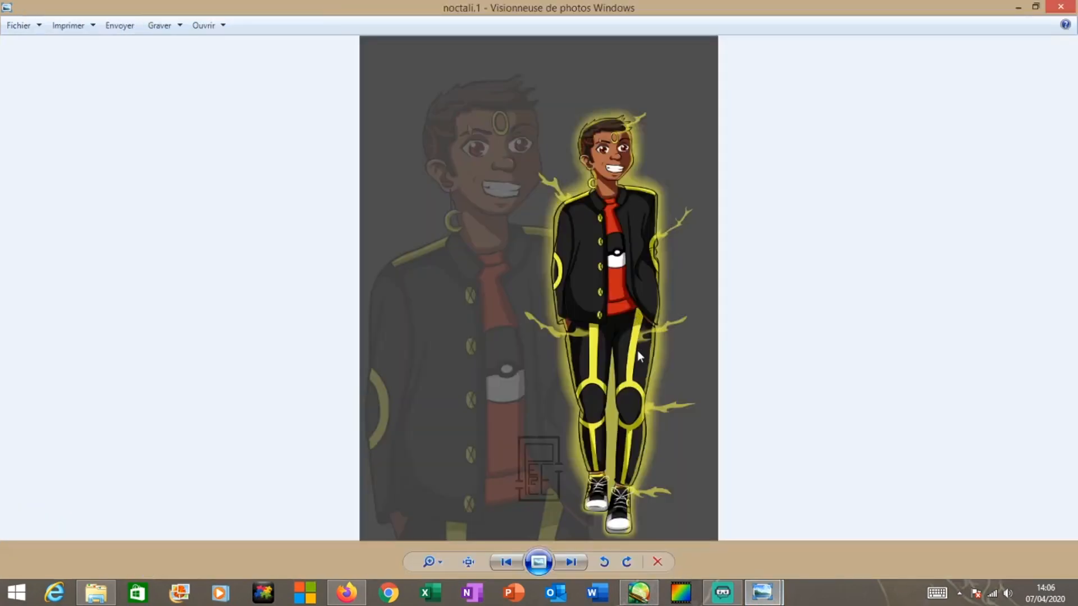
pyautogui.scroll(3, 638, 350)
pyautogui.scroll(-2, 683, 249)
pyautogui.click(1061, 7)
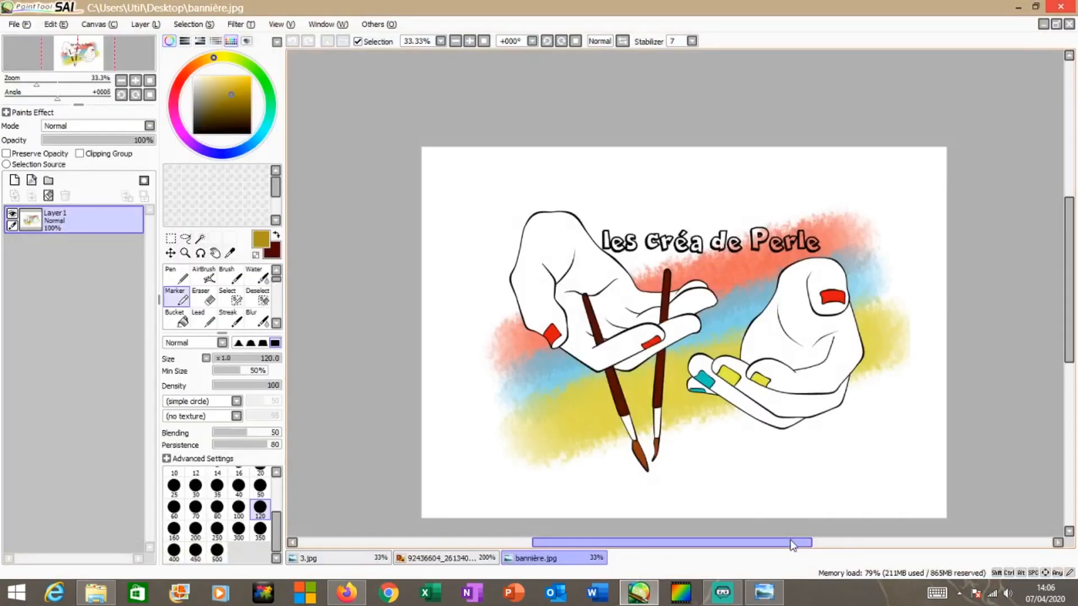
# Look over the mentali 1 illustration at full window size in Windows Photo Viewer, and close it
pyautogui.click(764, 593)
pyautogui.click(331, 7)
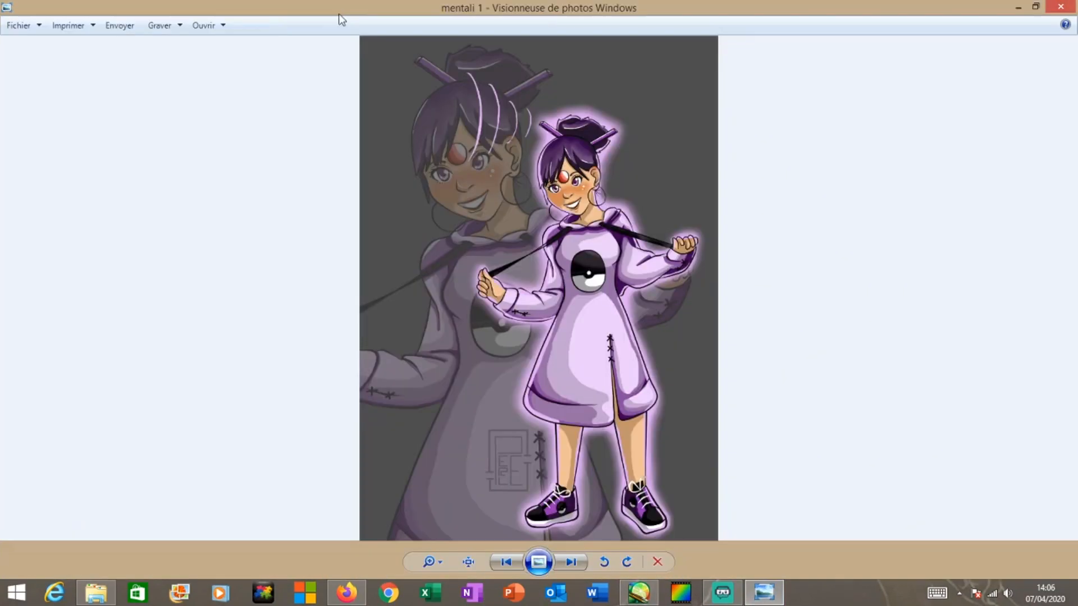
pyautogui.scroll(2, 635, 205)
pyautogui.scroll(-2, 635, 207)
pyautogui.click(1061, 7)
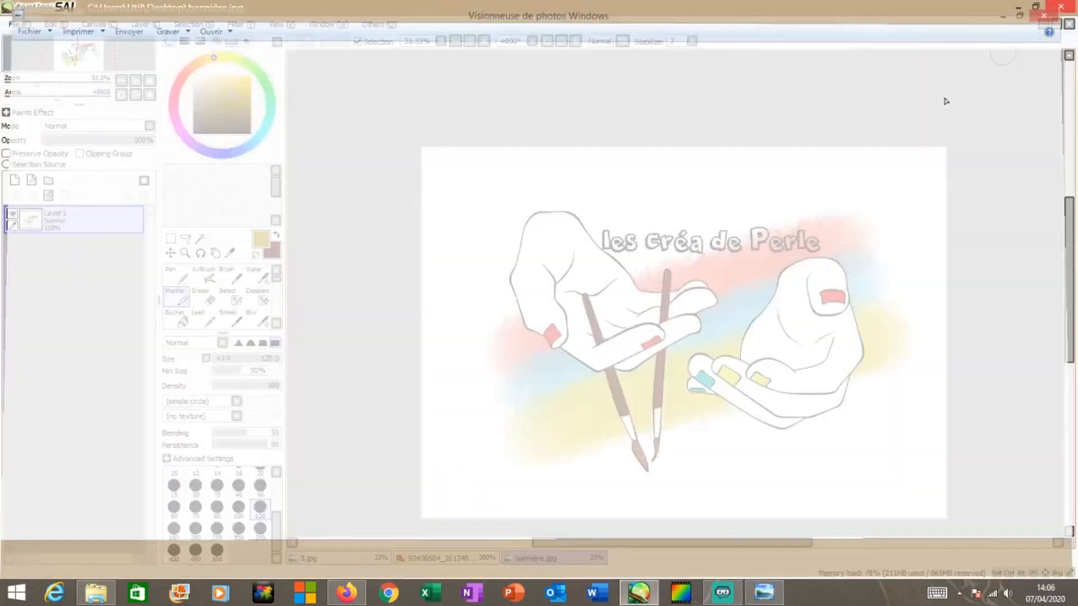
# View the brown creature reference picture, and bring up the 3.jpg fighter sketch
pyautogui.moveTo(1072, 215); pyautogui.dragTo(1071, 237)
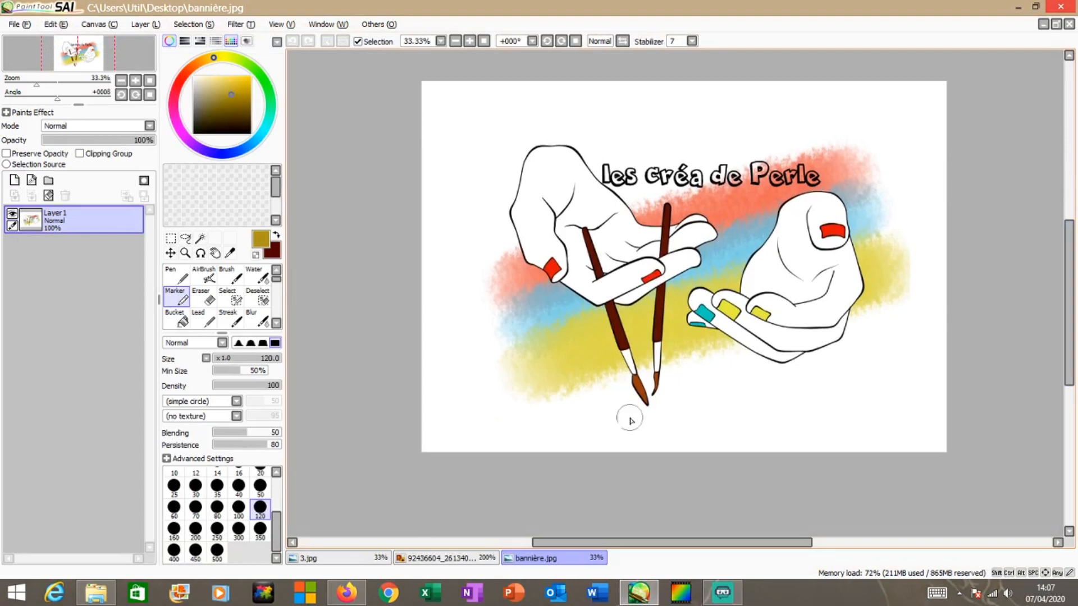
pyautogui.click(423, 560)
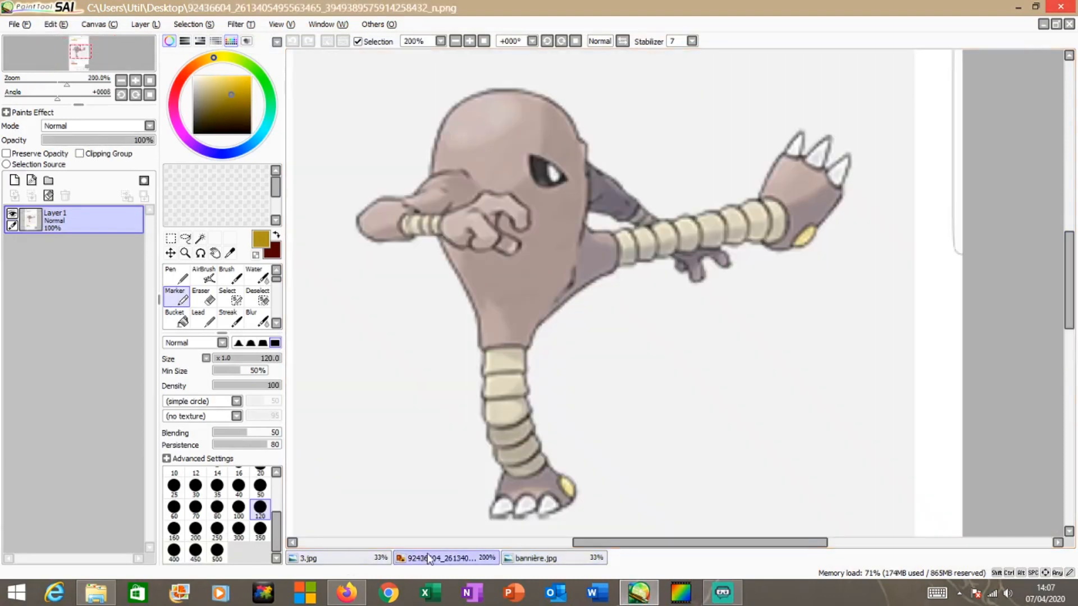
pyautogui.click(351, 562)
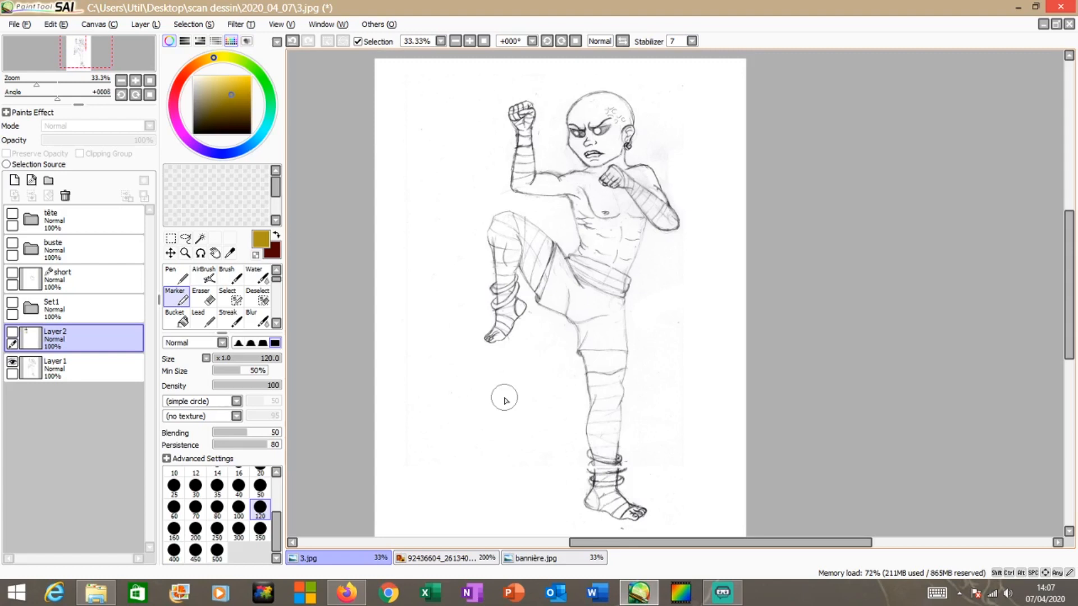
# Show the tête, buste, short and Set1 line art layers, and hide the scanned sketch on Layer1
pyautogui.click(12, 315)
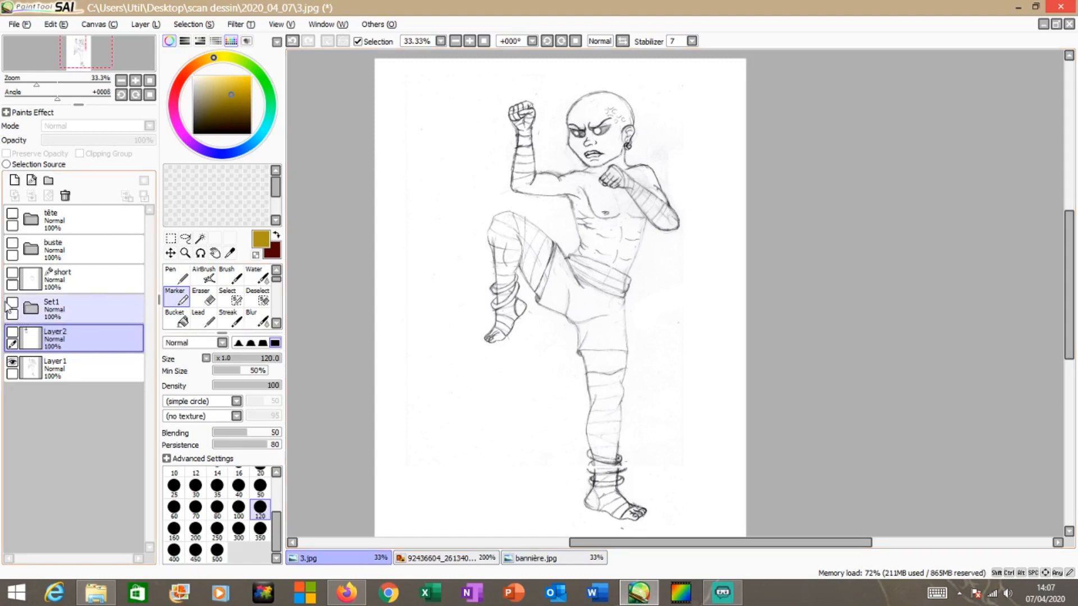
pyautogui.click(13, 214)
pyautogui.click(12, 243)
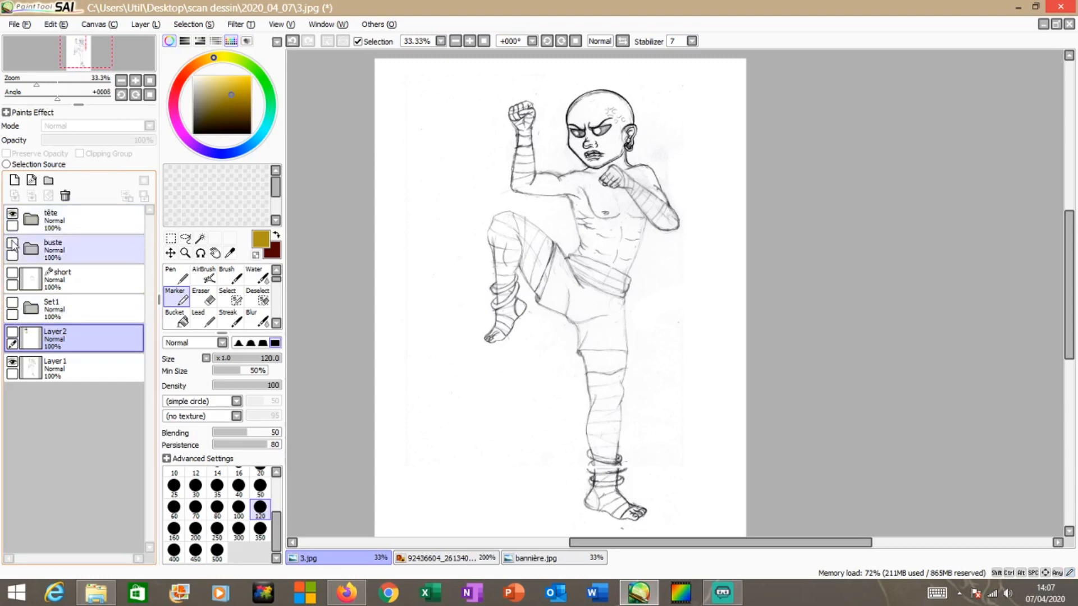
pyautogui.click(12, 273)
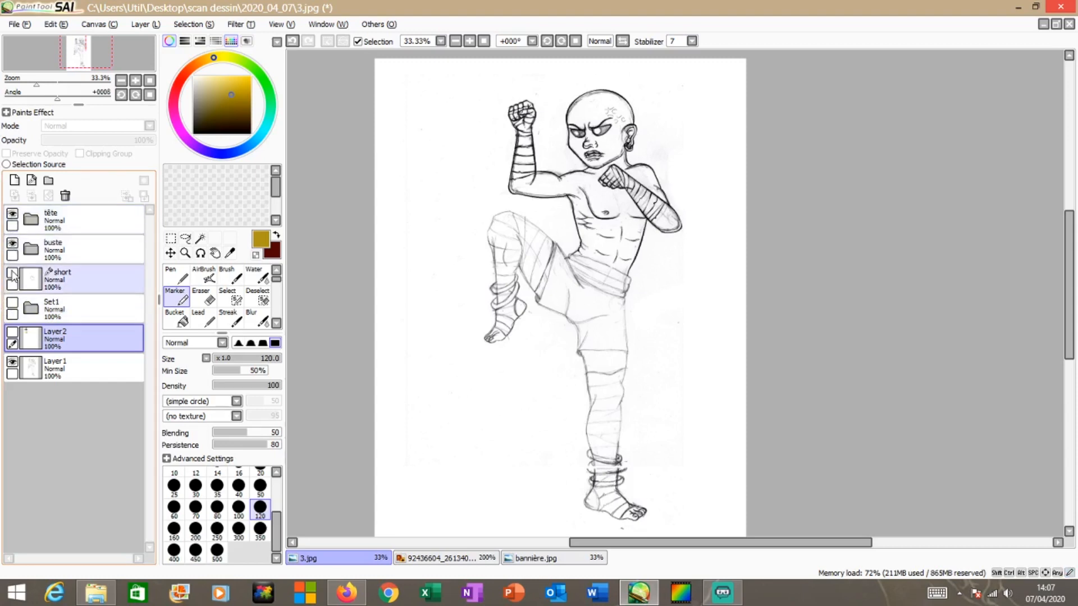
pyautogui.click(13, 303)
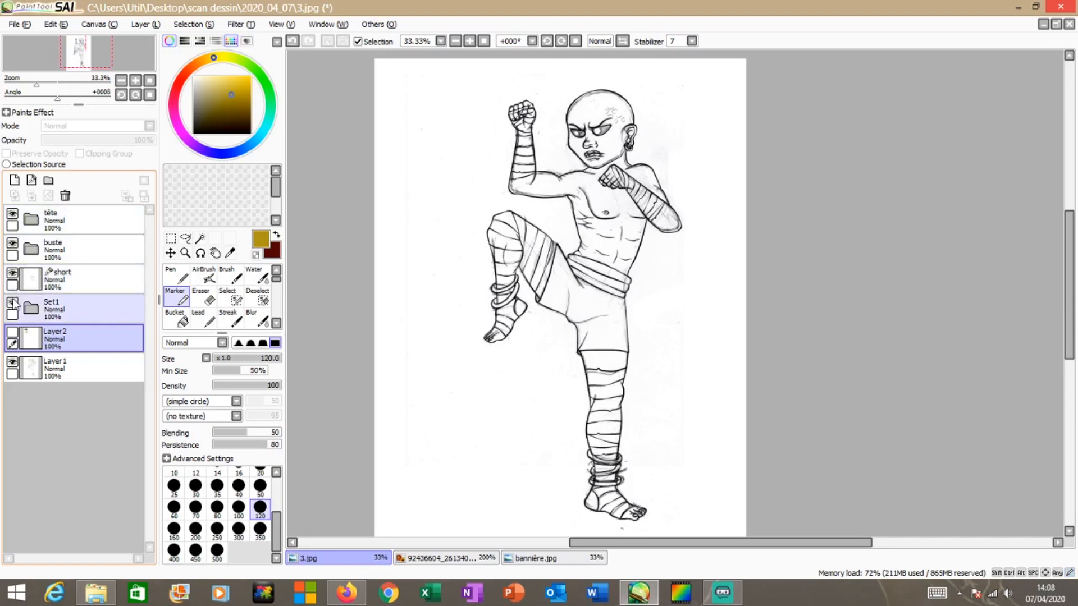
pyautogui.click(12, 363)
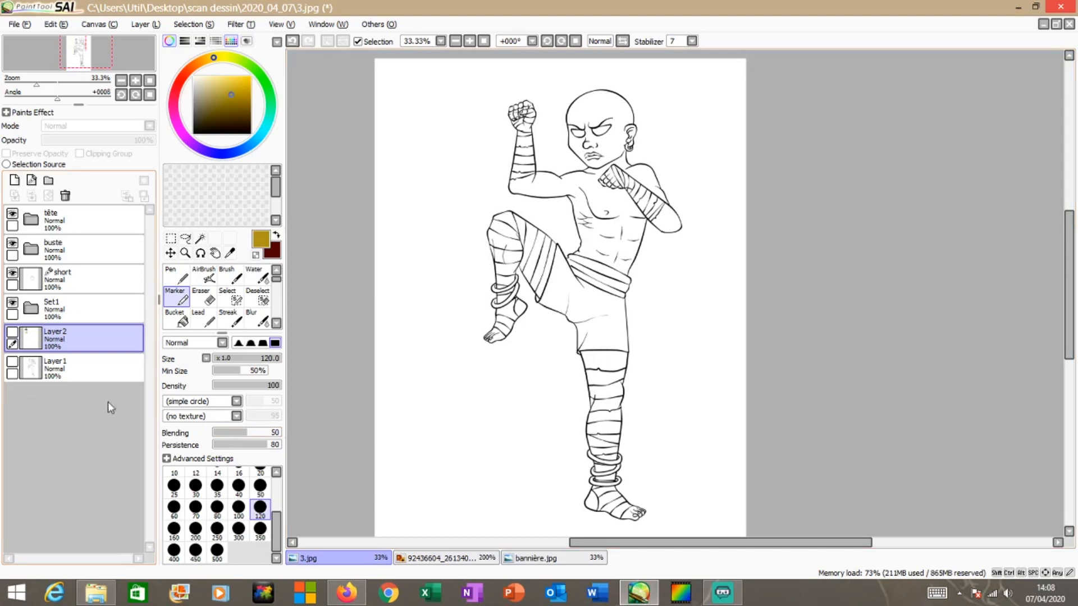
# Compare the fighter line art in 3.jpg with the brown creature reference picture
pyautogui.click(441, 558)
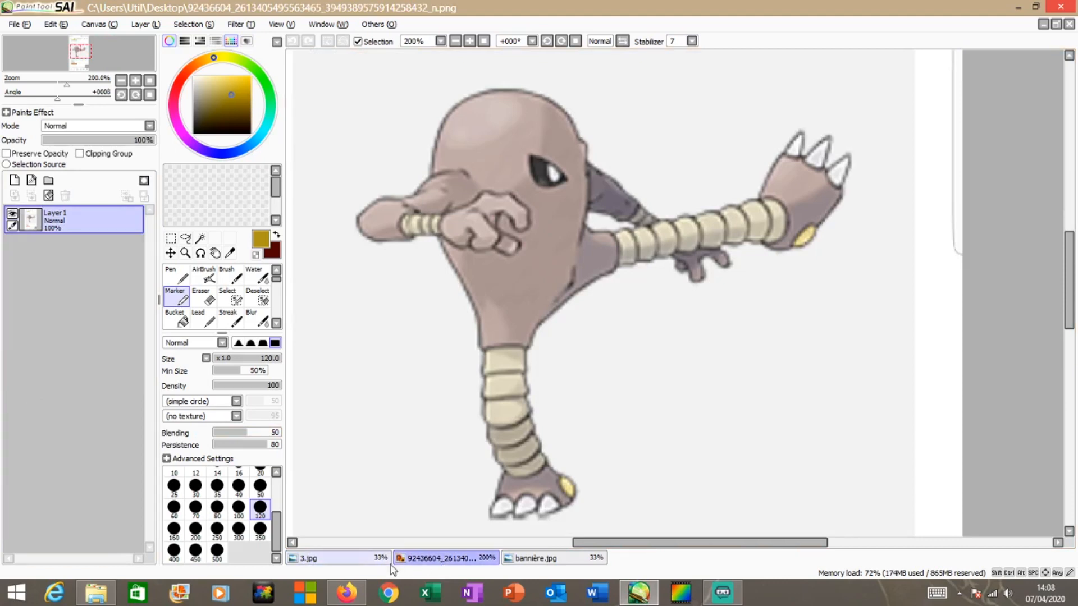
pyautogui.click(359, 561)
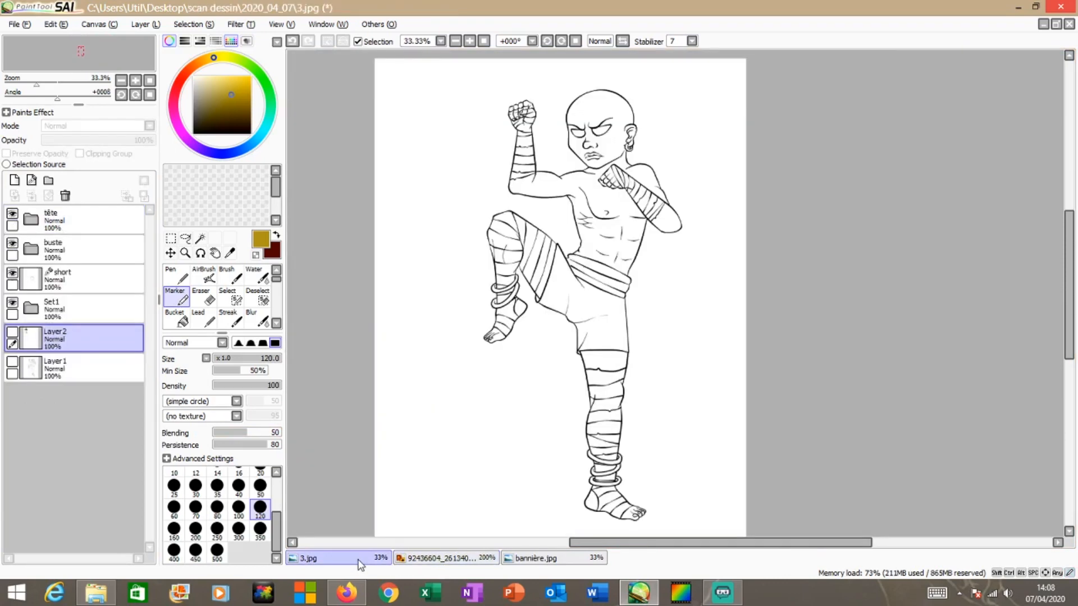
pyautogui.click(446, 562)
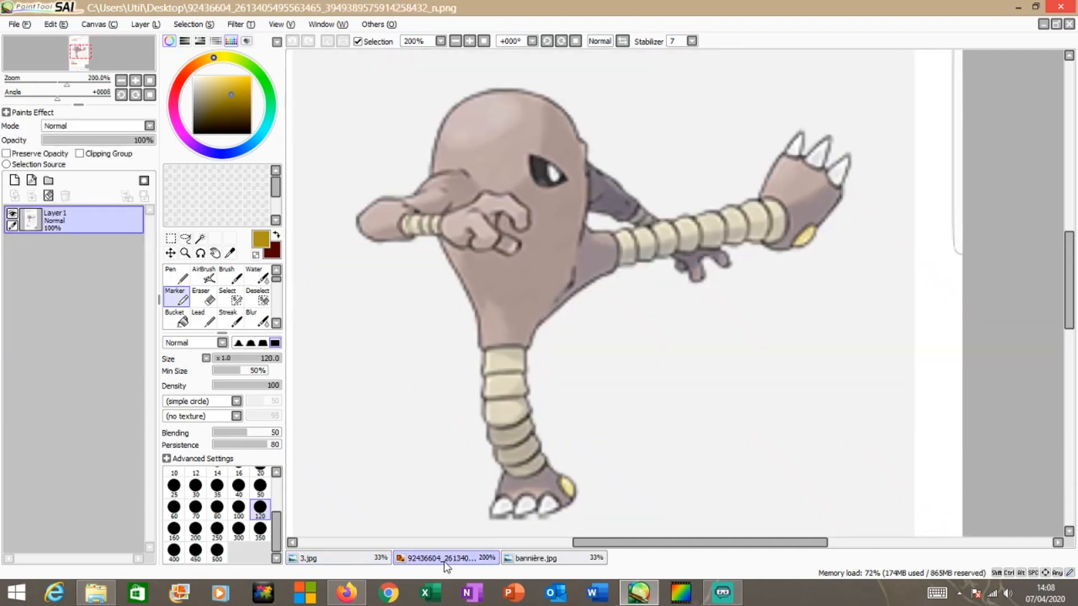
pyautogui.click(343, 566)
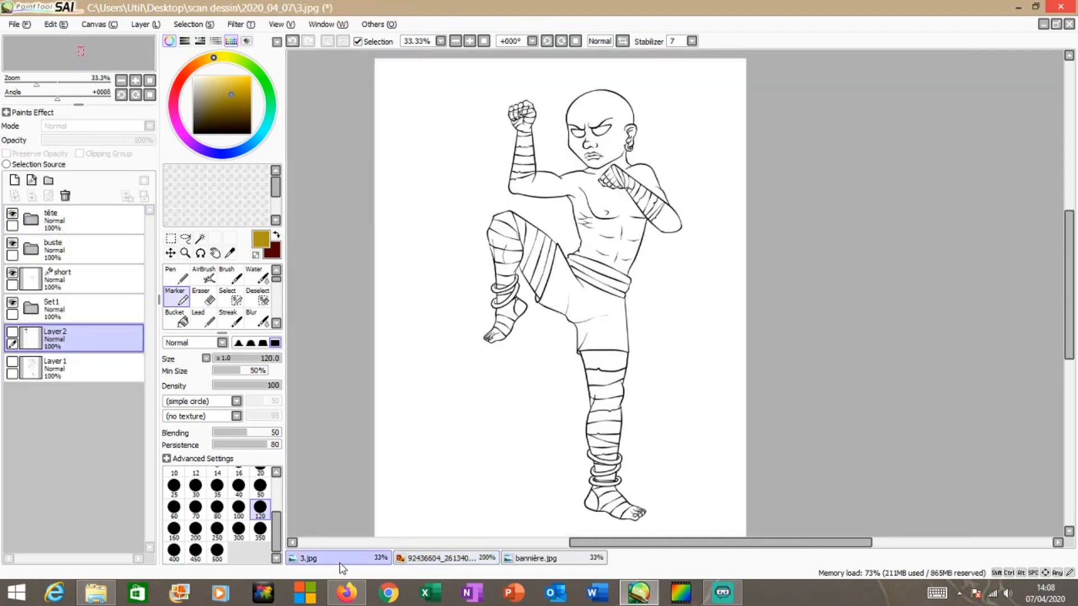
pyautogui.click(408, 561)
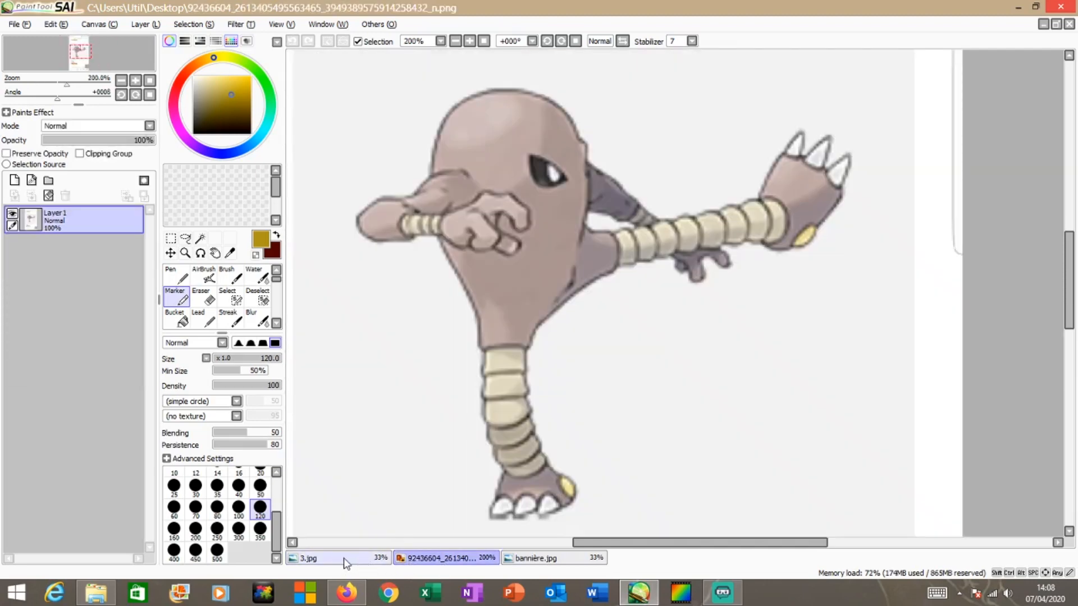
pyautogui.click(344, 559)
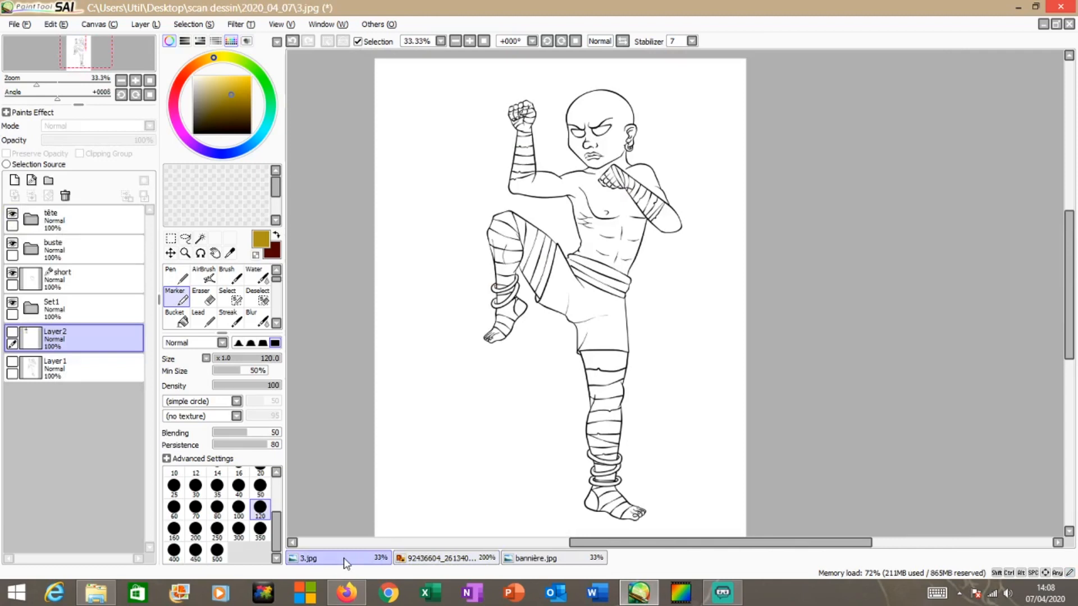
# Show the colour swatches on Layer2 and add a new layer above them, keeping Layer1 hidden
pyautogui.click(11, 333)
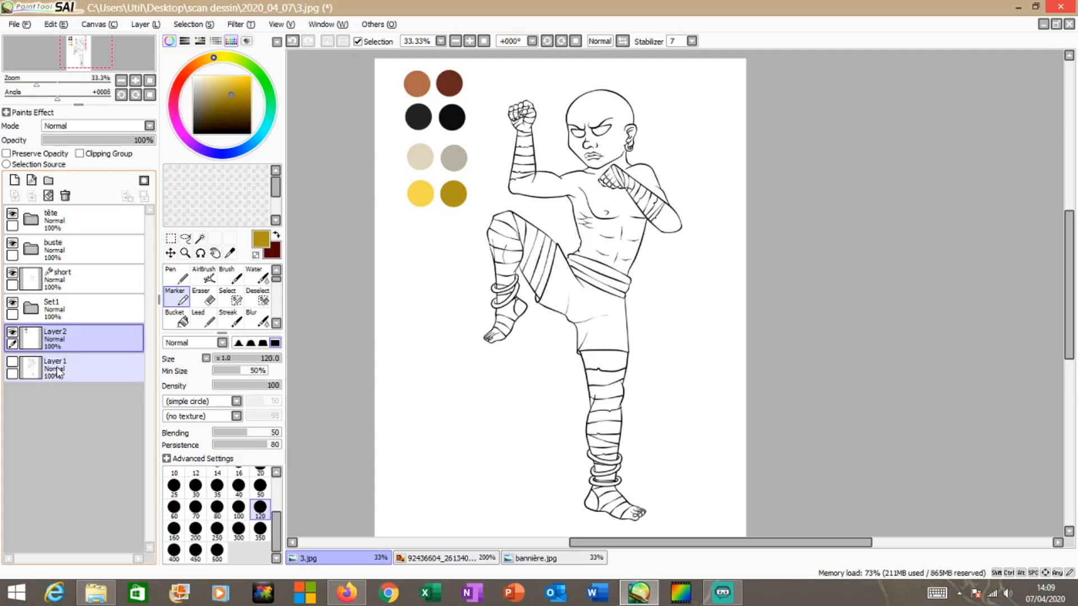
pyautogui.click(14, 182)
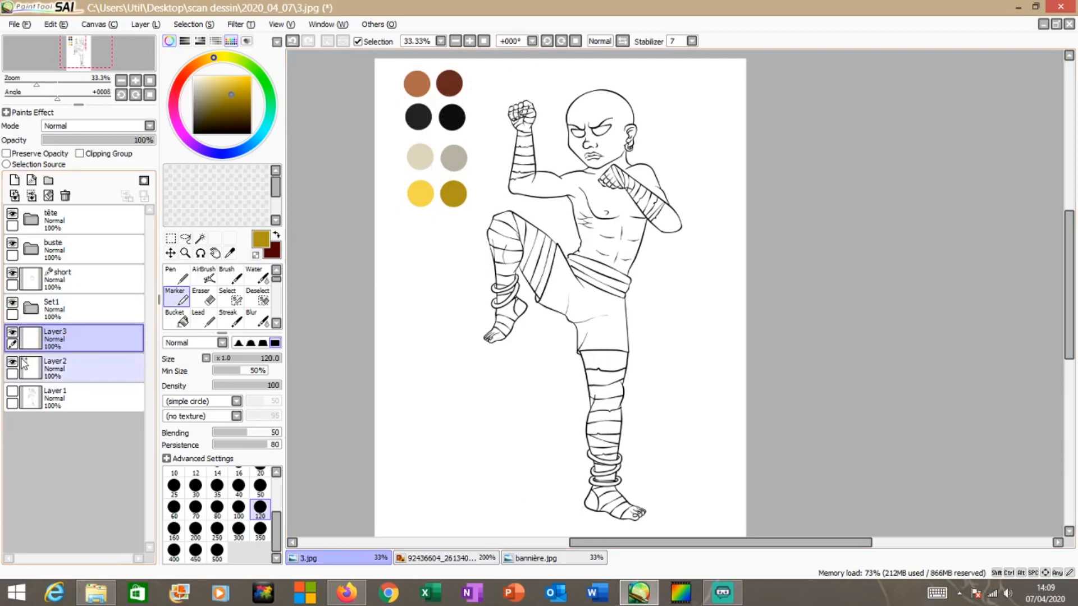
pyautogui.click(11, 392)
pyautogui.click(12, 393)
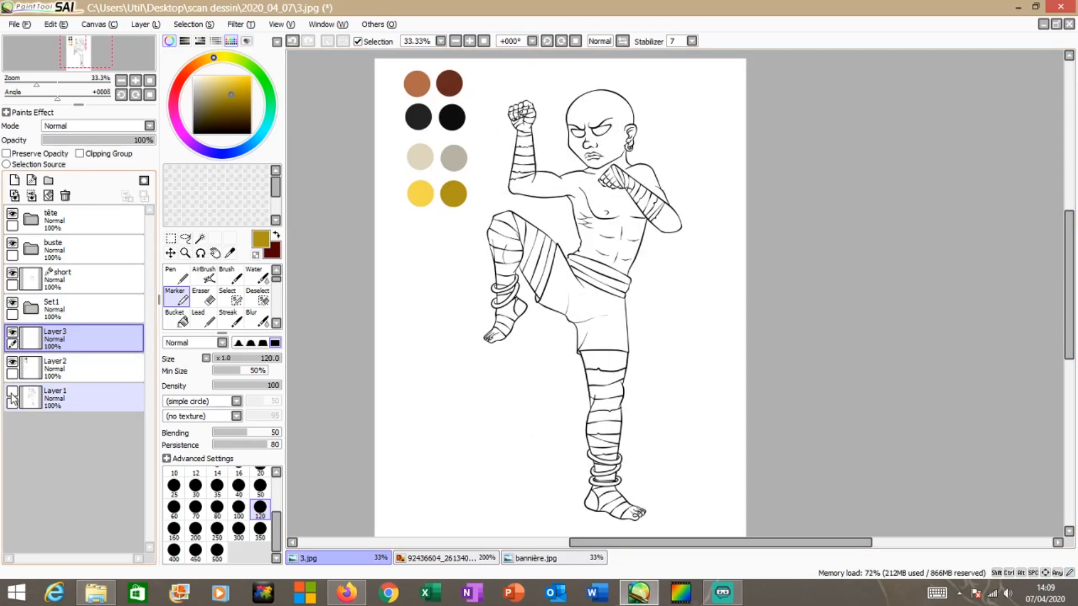
# Rename the new layer as peau/skin
pyautogui.doubleClick(70, 338)
pyautogui.write('peau')
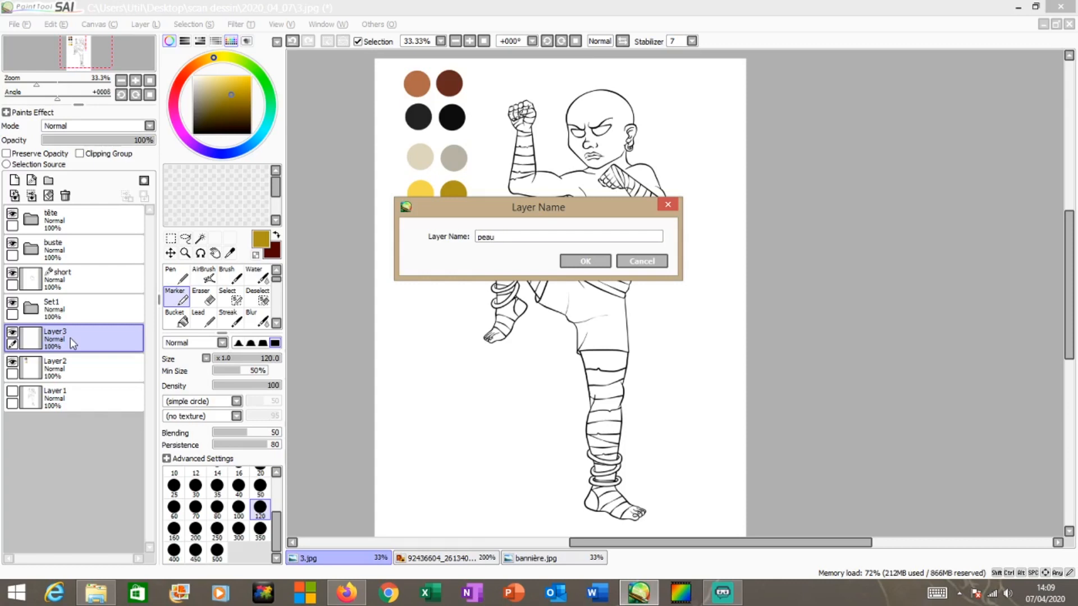
pyautogui.write('/skin')
pyautogui.click(582, 261)
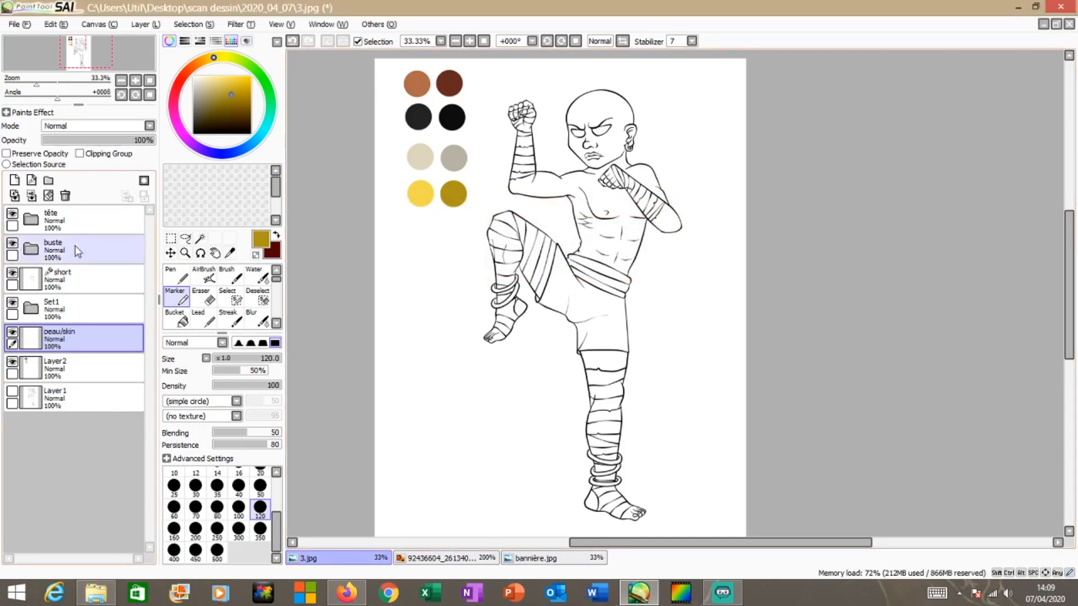
# Sample the light brown swatch and bucket-fill the fighter's head, torso, upper arm and bare elbow on the peau/skin layer
pyautogui.click(184, 320)
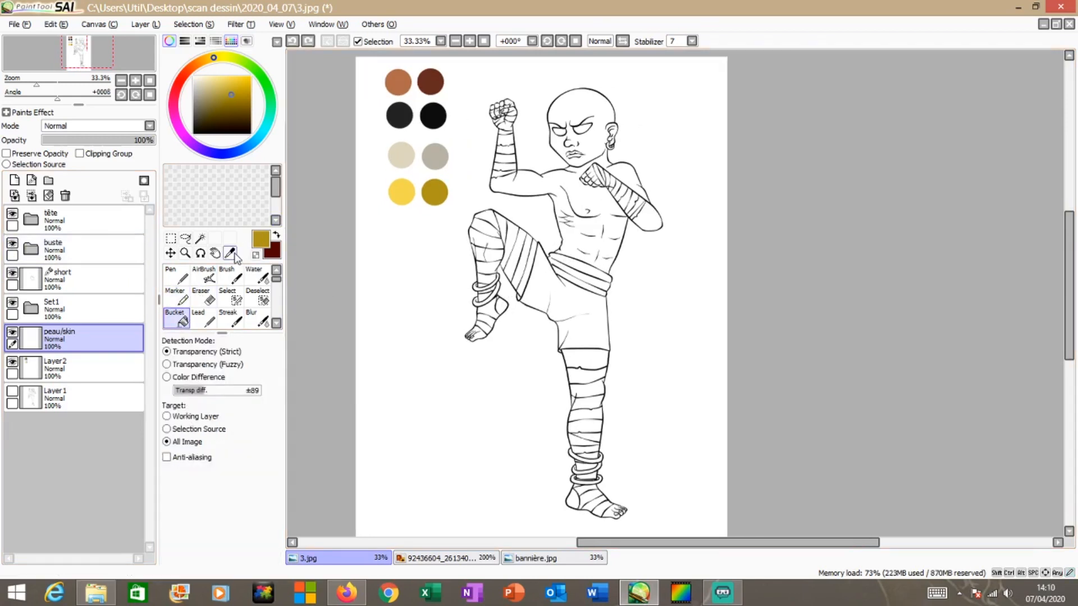
pyautogui.click(230, 254)
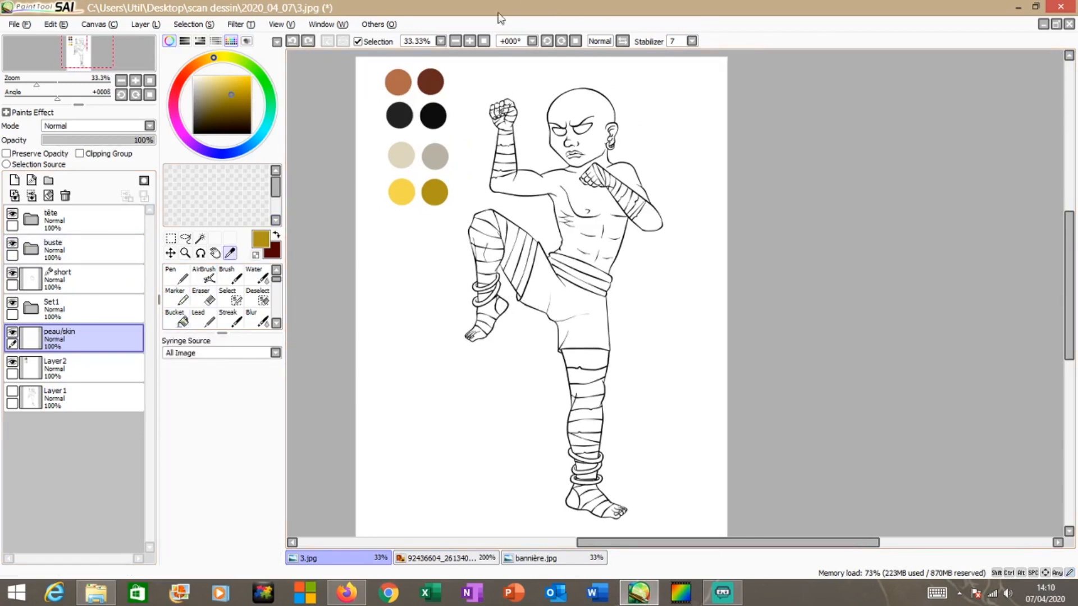
pyautogui.click(397, 79)
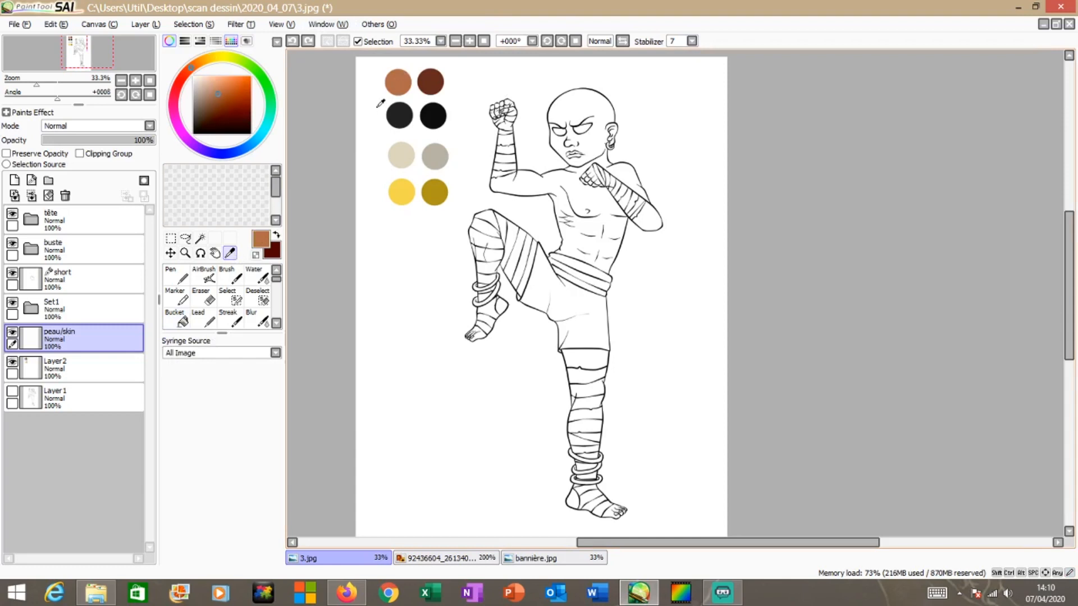
pyautogui.click(183, 322)
pyautogui.click(588, 106)
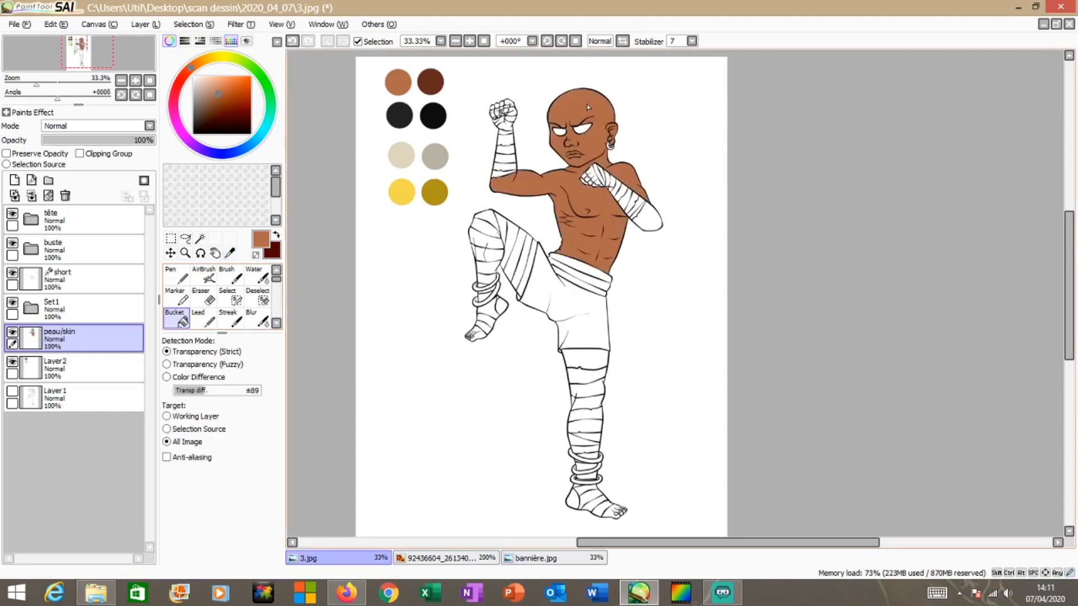
pyautogui.click(646, 220)
# Bucket-fill the bare fingers of the fist below the chin with the light brown skin colour
pyautogui.scroll(4, 507, 111)
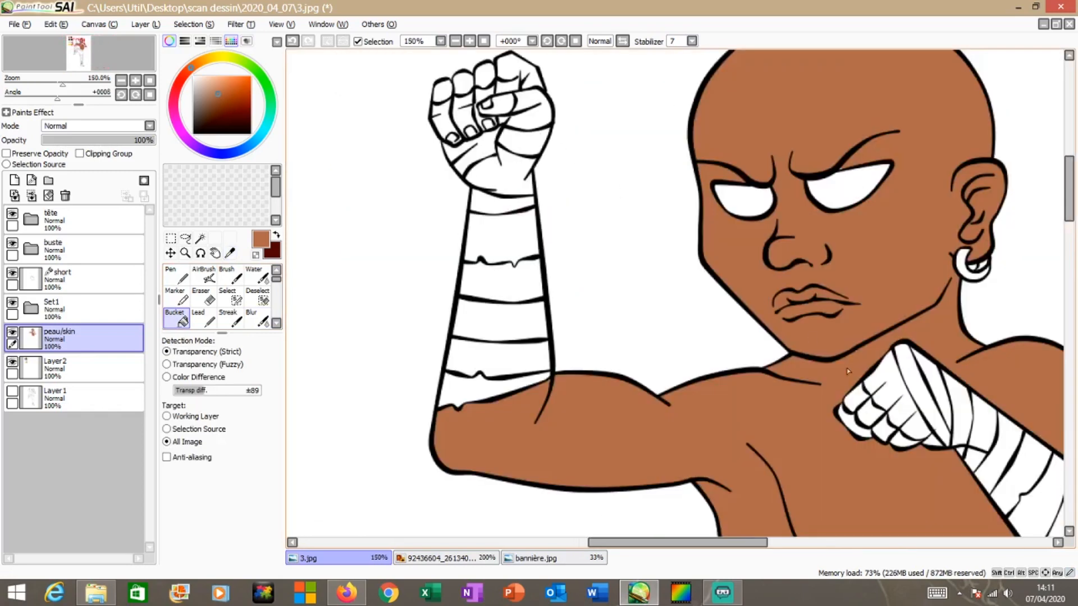
pyautogui.click(868, 415)
pyautogui.click(857, 430)
pyautogui.click(857, 399)
pyautogui.click(886, 441)
pyautogui.click(900, 445)
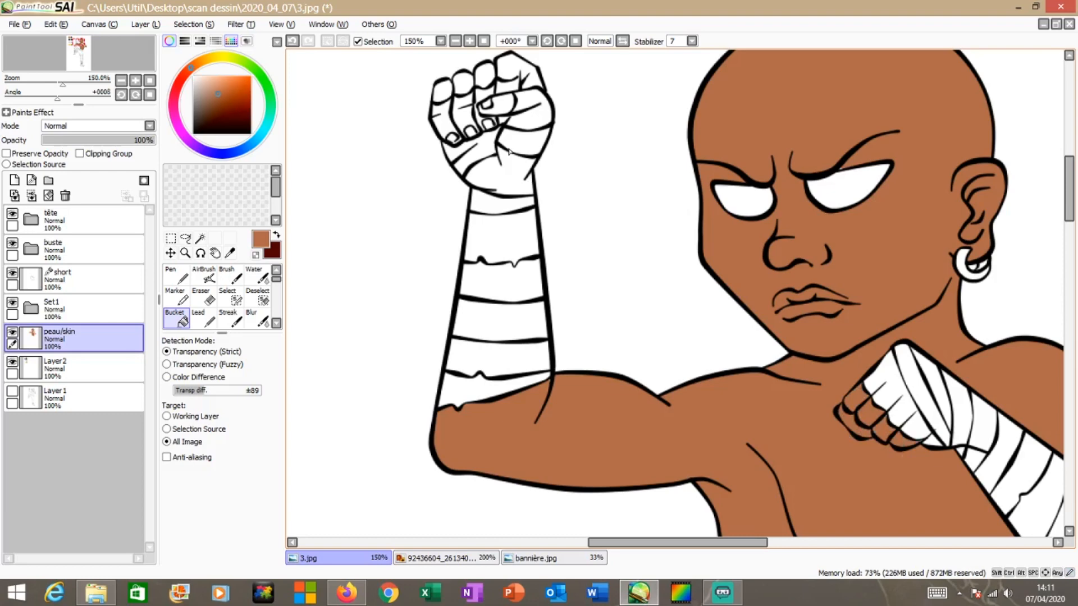
# Bucket-fill the curled lower fingers of the raised fist with the light brown skin colour, leaving the fingernails unfilled
pyautogui.click(443, 119)
pyautogui.click(458, 125)
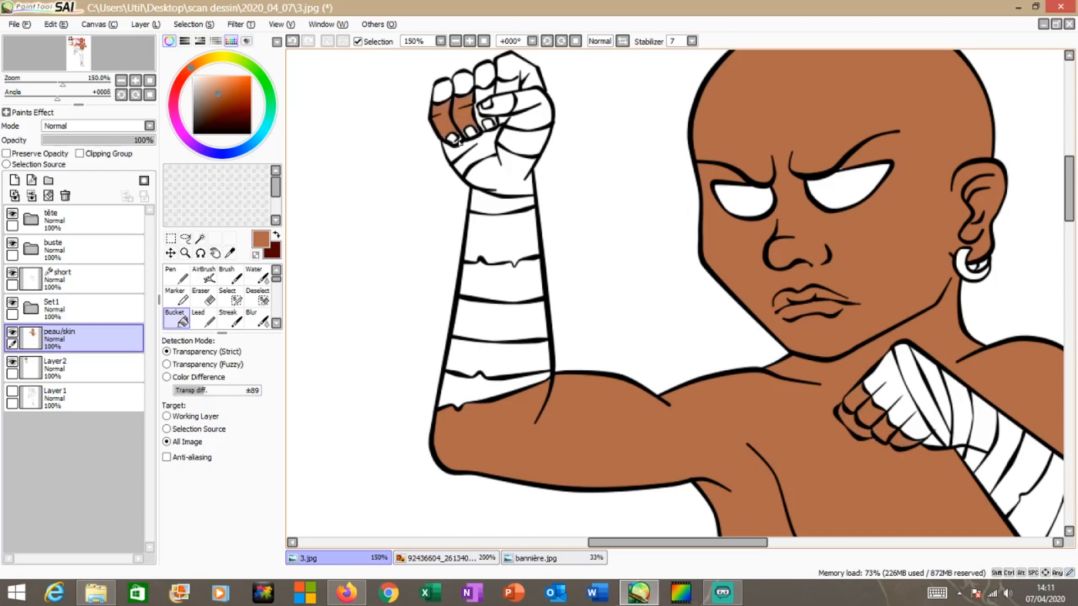
pyautogui.scroll(2, 459, 141)
pyautogui.scroll(2, 455, 148)
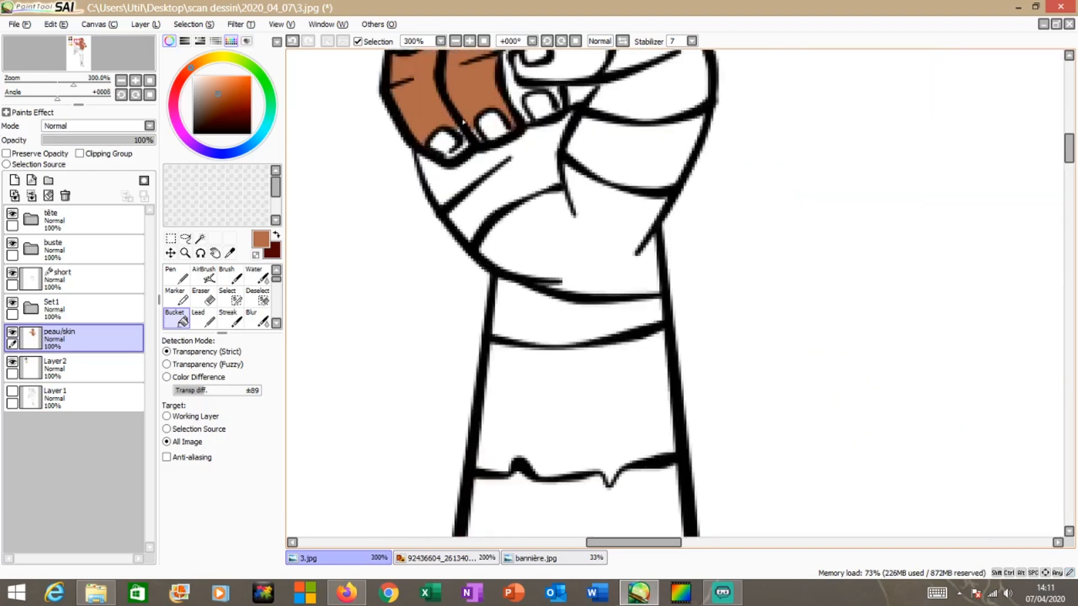
pyautogui.click(469, 154)
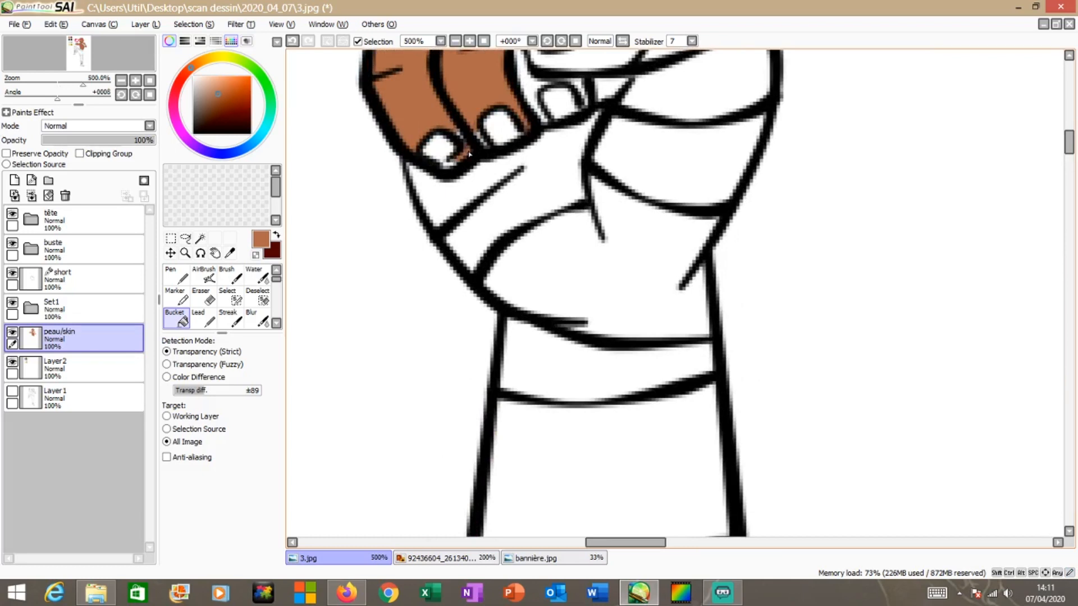
pyautogui.click(537, 93)
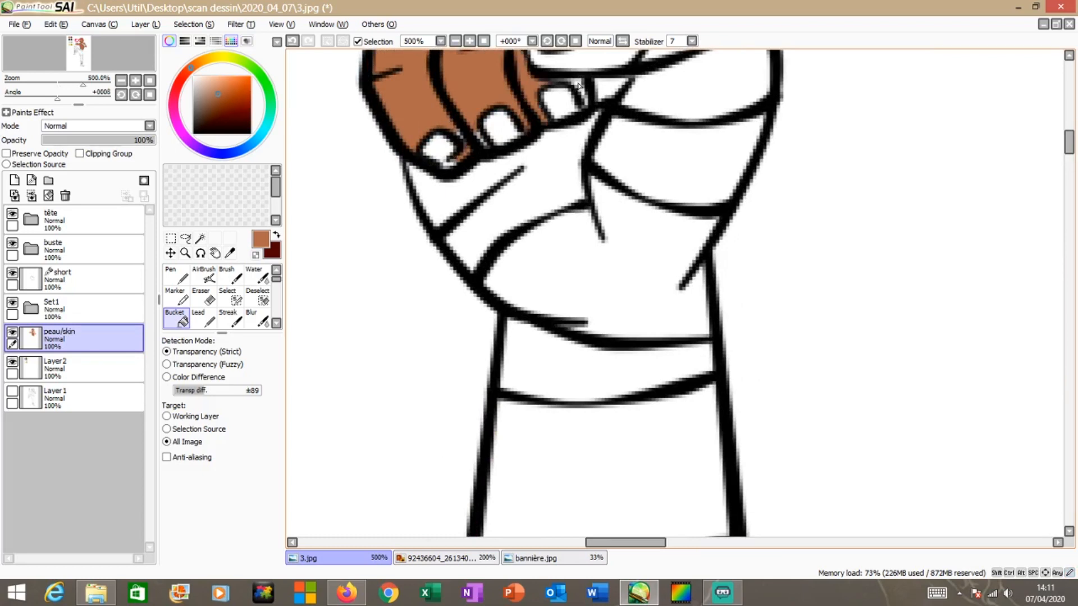
# Touch up the unfilled gaps around the raised fist's fingernails using the Marker at size 5
pyautogui.click(176, 296)
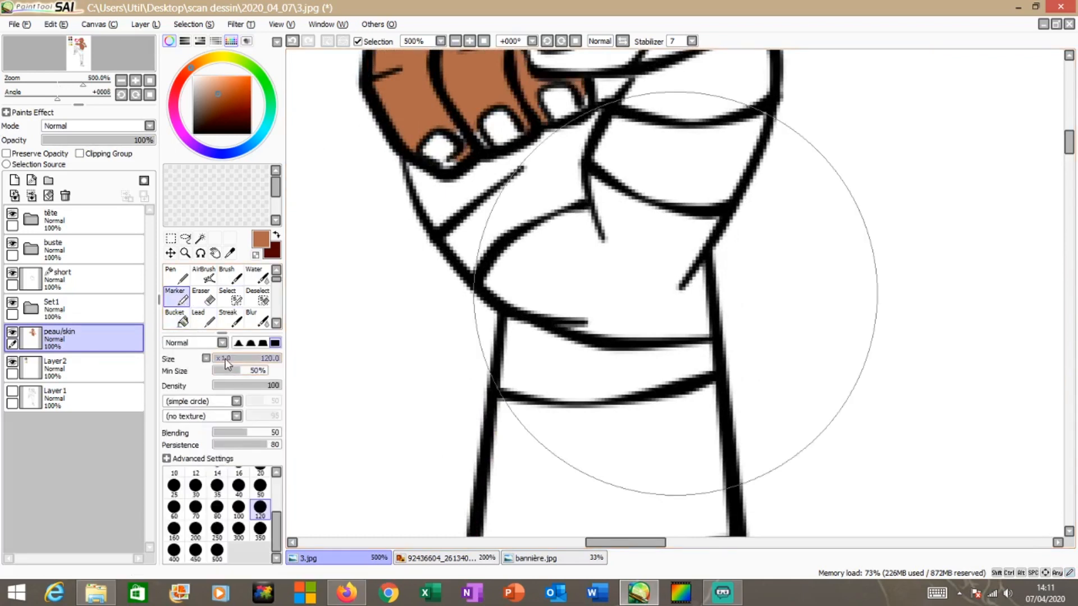
pyautogui.click(224, 359)
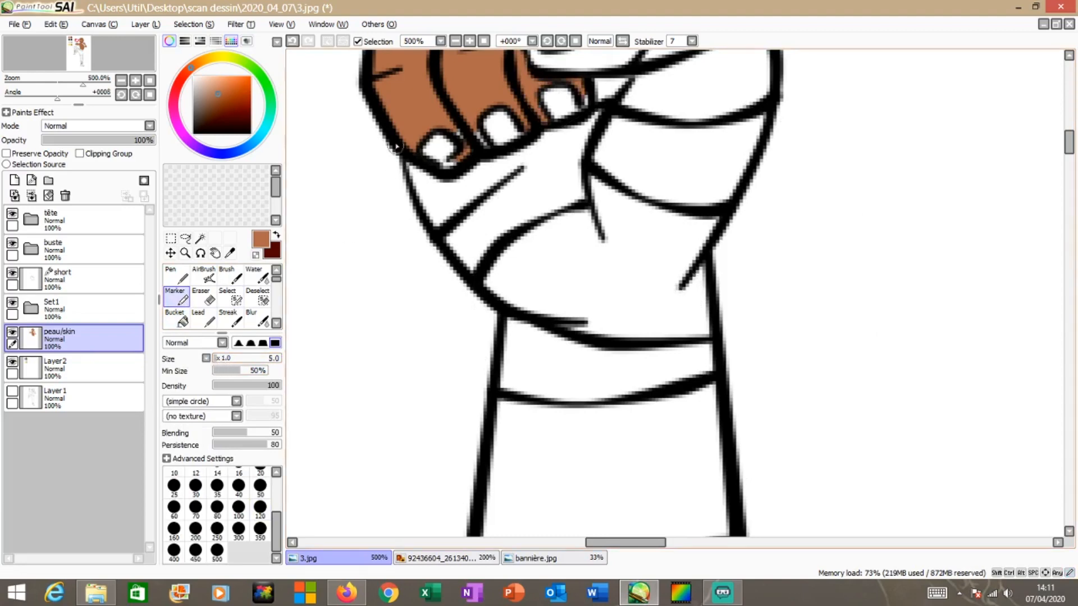
pyautogui.scroll(2, 396, 147)
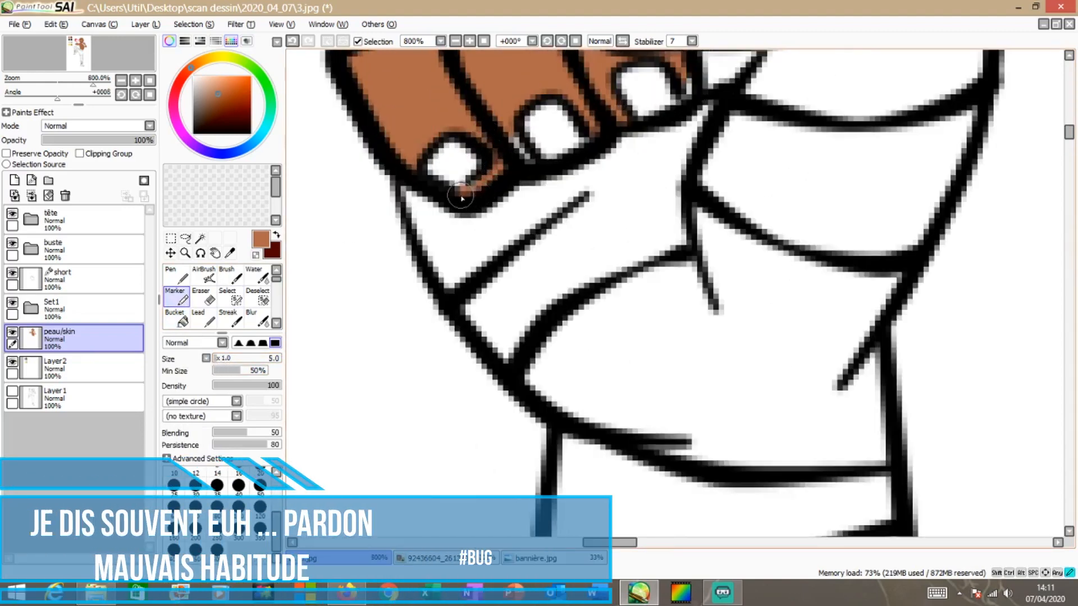
pyautogui.moveTo(460, 195); pyautogui.dragTo(467, 195)
pyautogui.moveTo(511, 141); pyautogui.dragTo(535, 166)
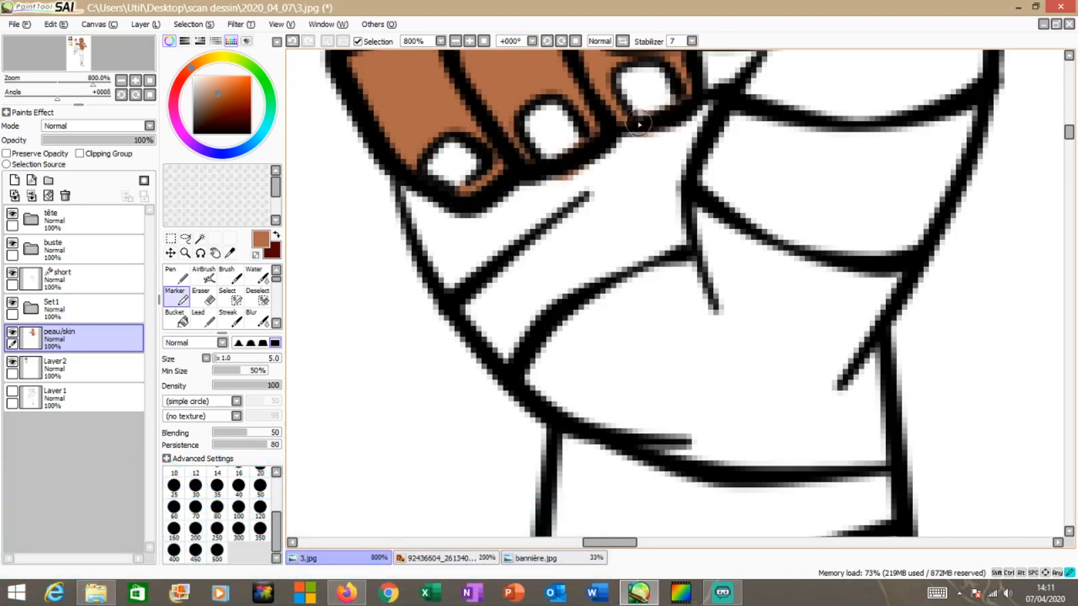
pyautogui.scroll(-8, 642, 126)
pyautogui.scroll(4, 647, 129)
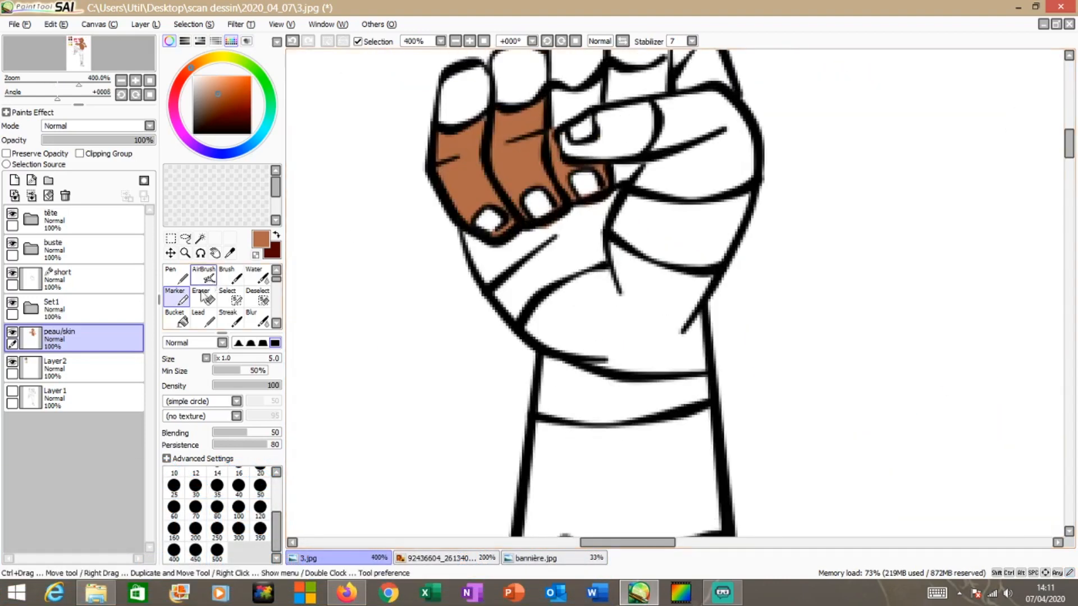
# Bucket-fill the raised fist's bare thumb tip and the remaining bare finger segments above it with the skin colour
pyautogui.scroll(-5, 566, 238)
pyautogui.scroll(-3, 806, 417)
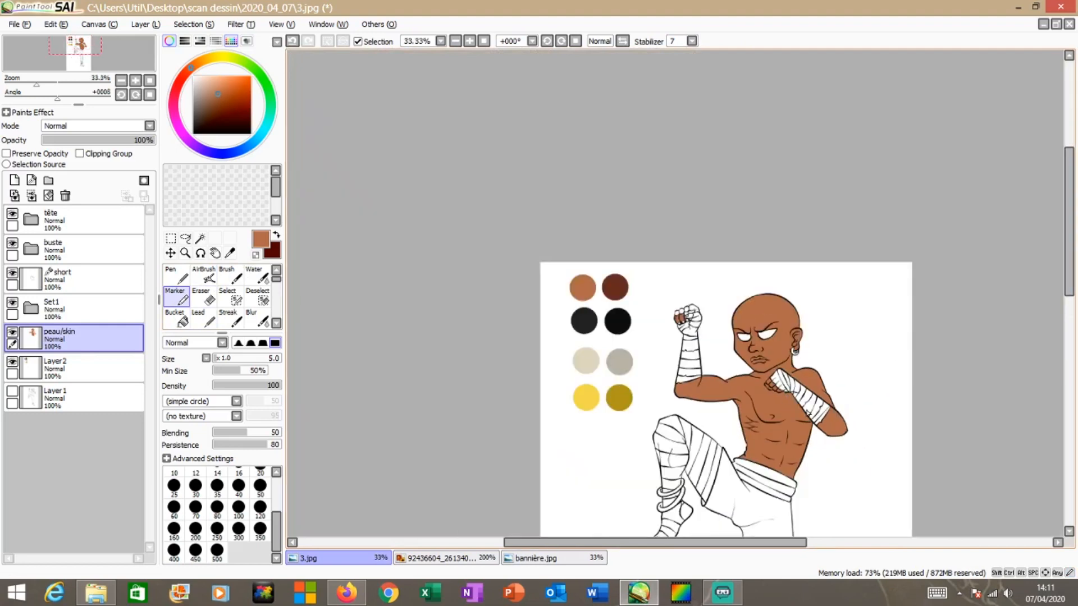
pyautogui.scroll(8, 705, 329)
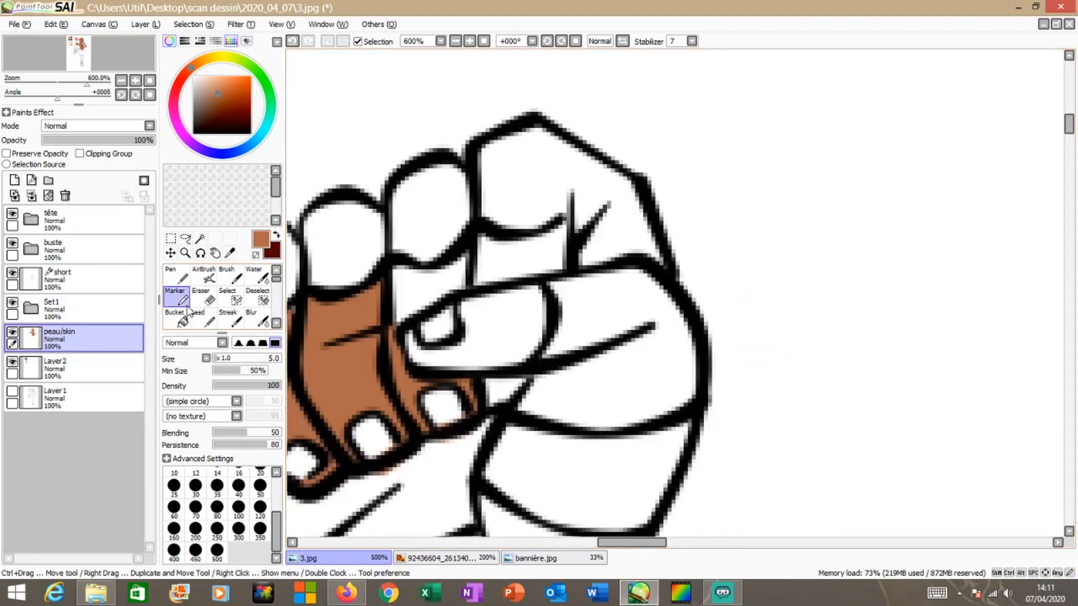
pyautogui.click(181, 318)
pyautogui.click(495, 344)
pyautogui.click(412, 297)
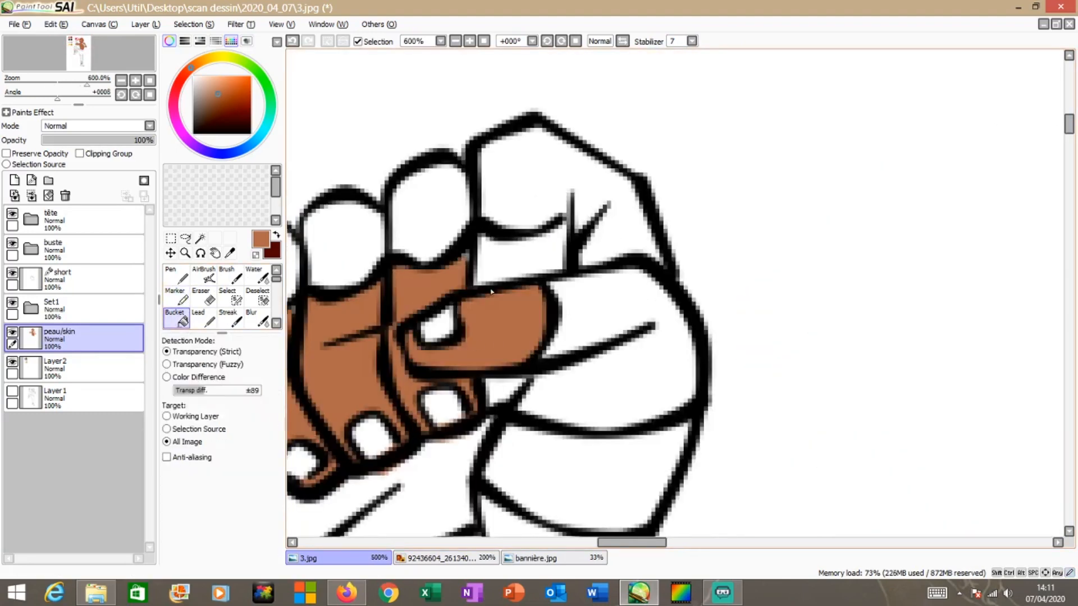
pyautogui.click(528, 273)
# Touch up the edges of the finger segments above the thumb with the Marker in the skin colour
pyautogui.click(177, 297)
pyautogui.moveTo(475, 261); pyautogui.dragTo(466, 261)
pyautogui.moveTo(543, 232); pyautogui.dragTo(552, 240)
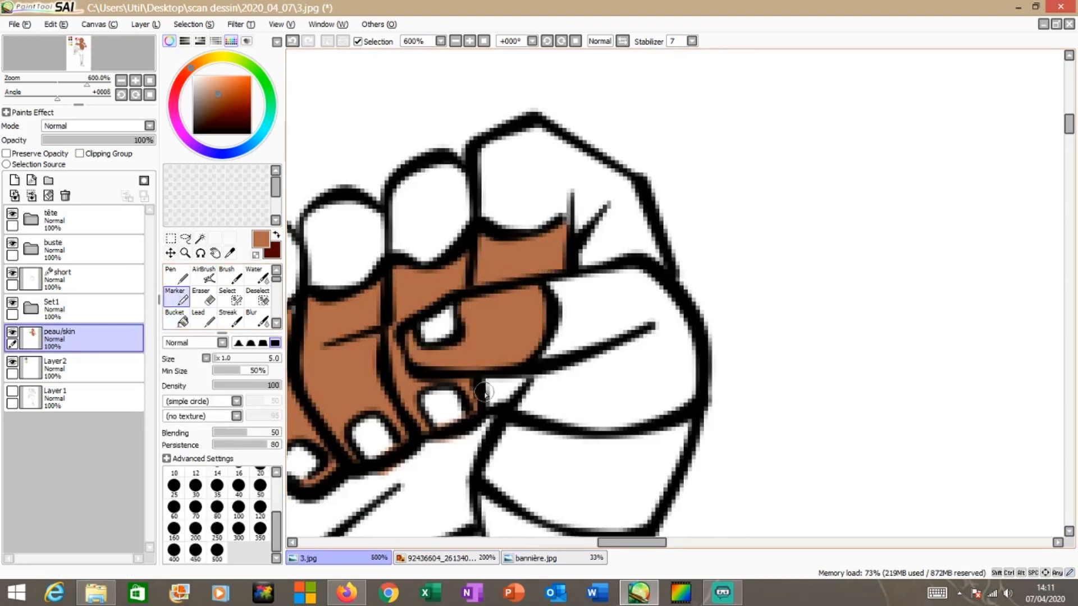
pyautogui.scroll(-5, 484, 393)
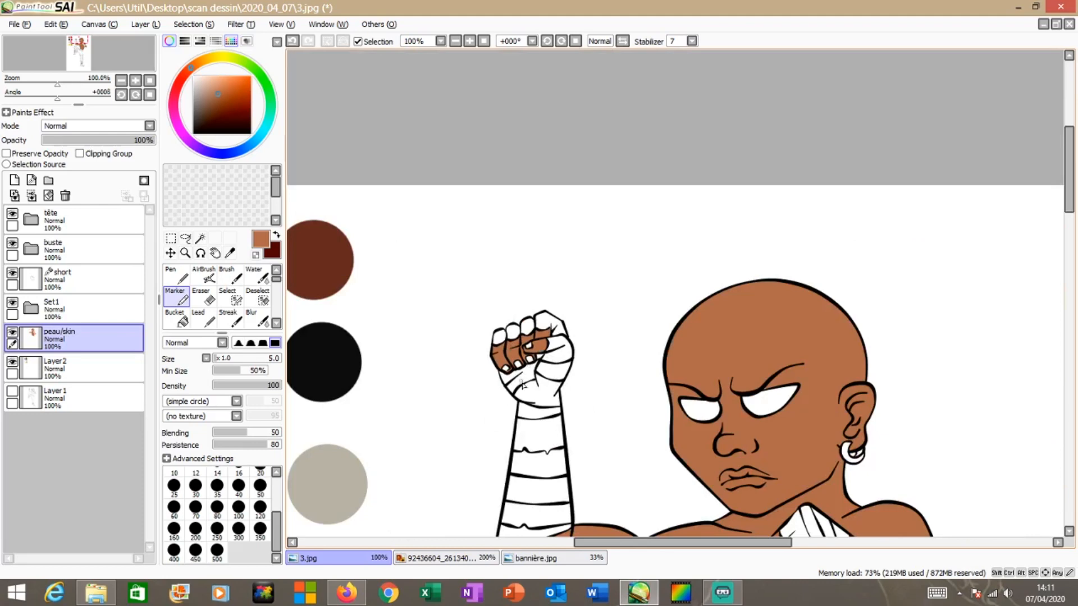
pyautogui.scroll(5, 540, 368)
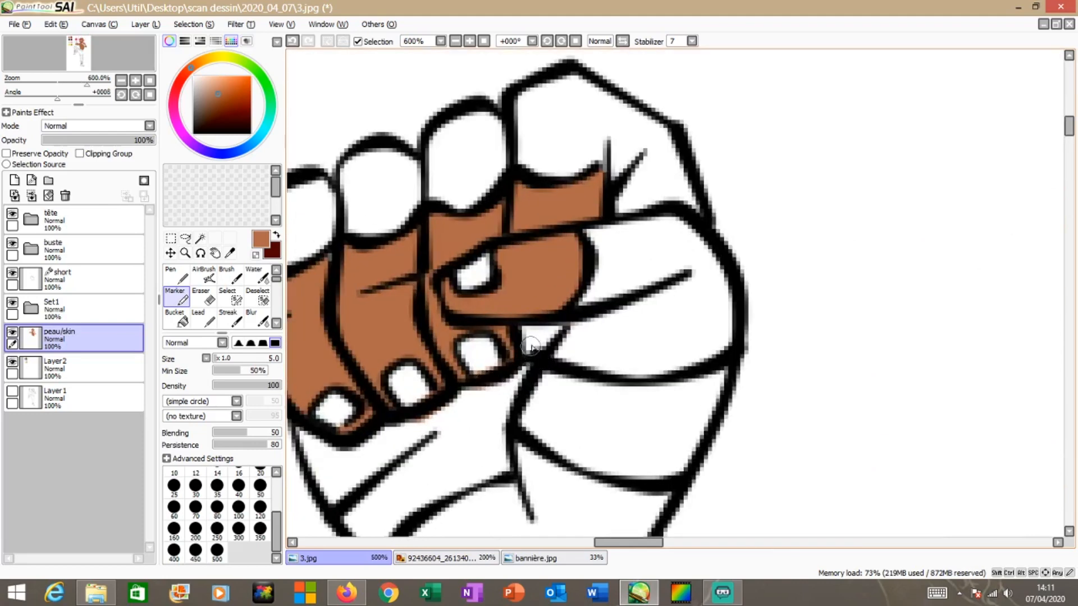
# Bucket-fill the bare front part and toes of the raised foot with the skin colour, leaving the toenails unfilled
pyautogui.scroll(-8, 530, 349)
pyautogui.scroll(3, 601, 403)
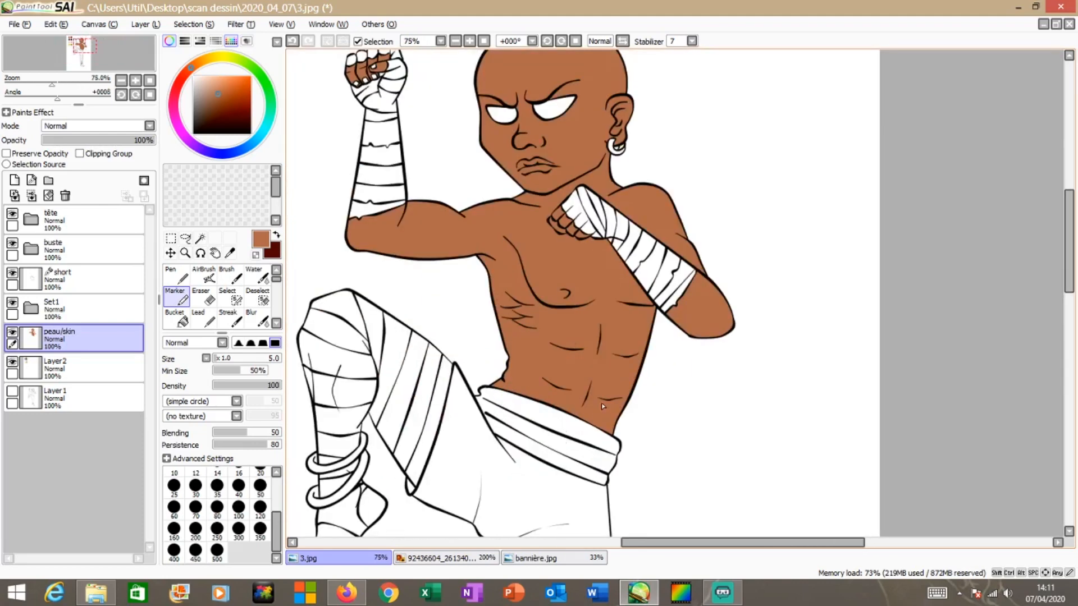
pyautogui.scroll(-3, 595, 341)
pyautogui.scroll(6, 541, 470)
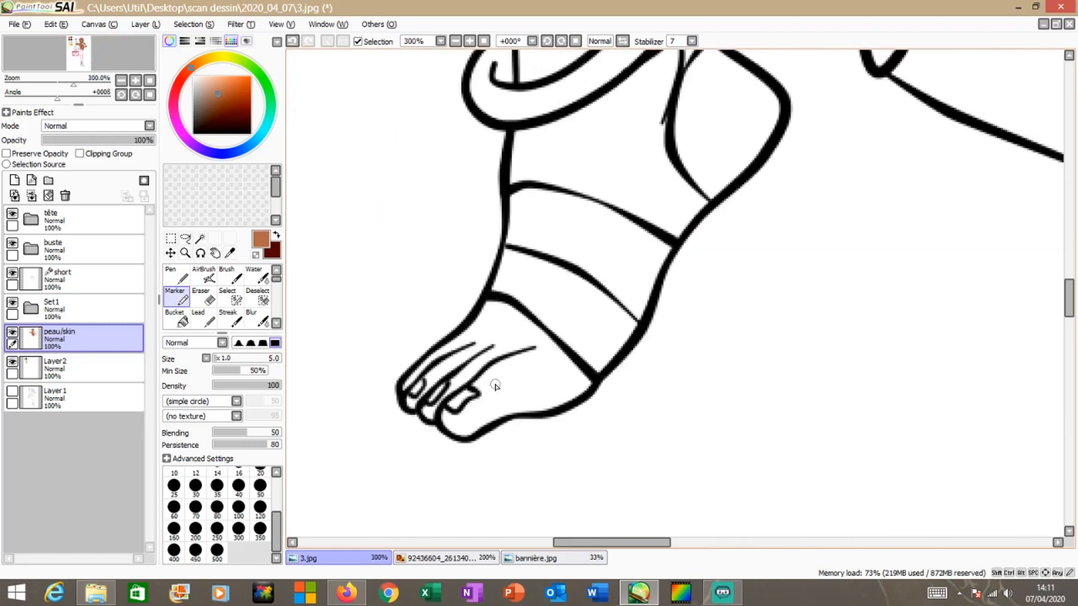
pyautogui.click(182, 322)
pyautogui.click(543, 372)
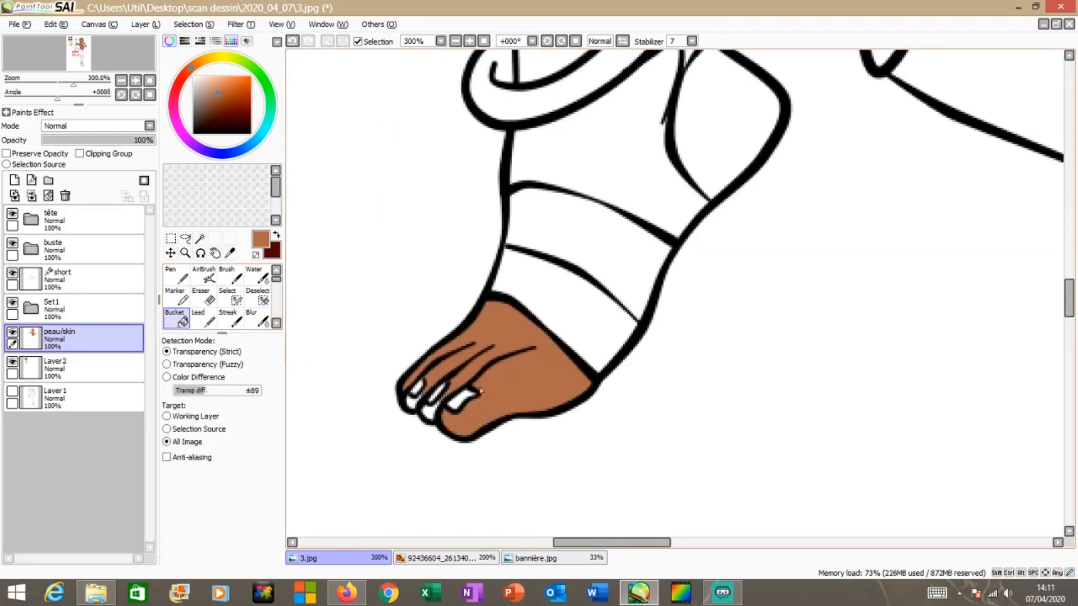
pyautogui.click(429, 414)
pyautogui.click(410, 405)
pyautogui.scroll(2, 410, 401)
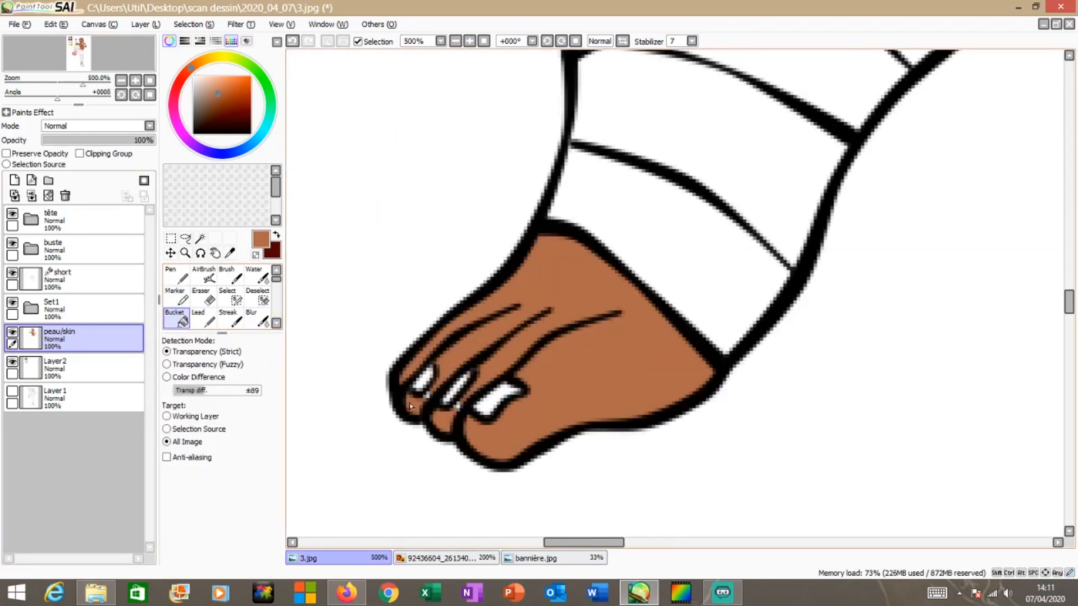
# Touch up the toes of the raised foot with the Marker and bucket-fill its bare heel with the skin colour
pyautogui.click(178, 298)
pyautogui.scroll(2, 483, 427)
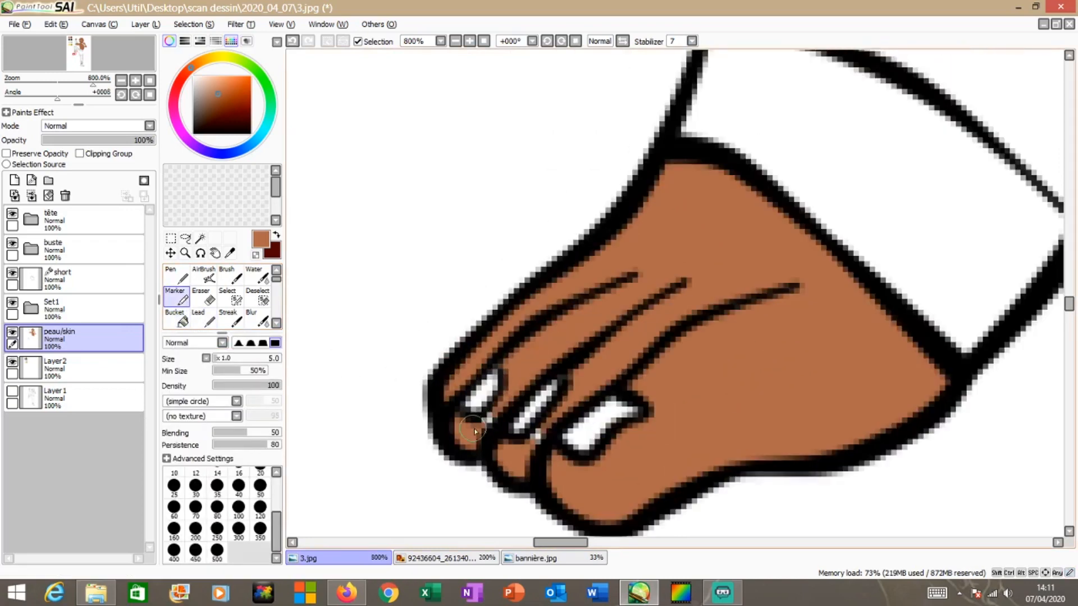
pyautogui.scroll(-3, 487, 428)
pyautogui.scroll(-1, 754, 214)
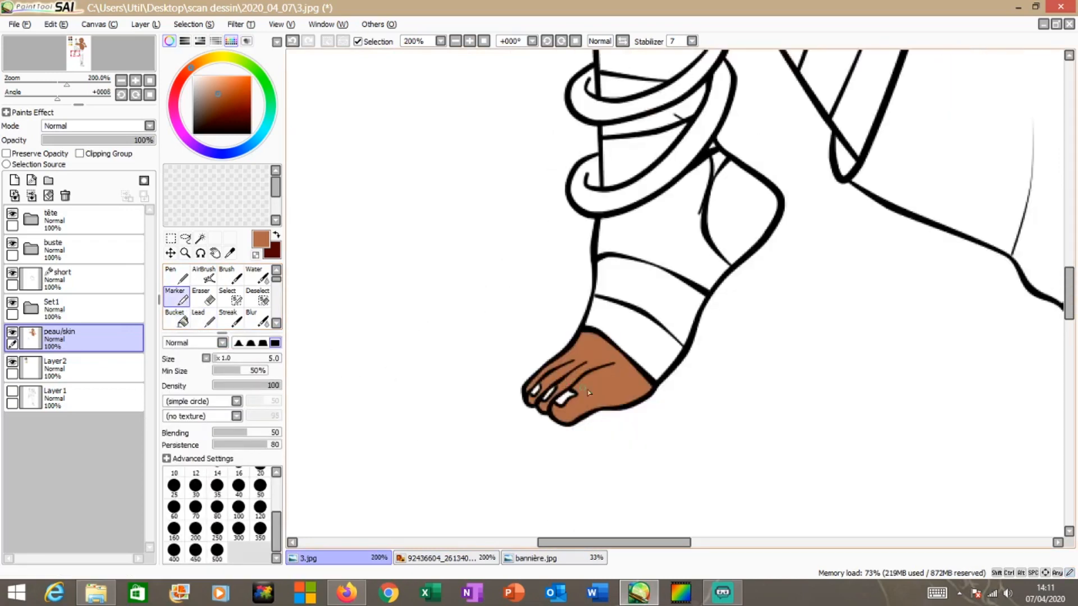
pyautogui.scroll(2, 754, 214)
pyautogui.click(176, 318)
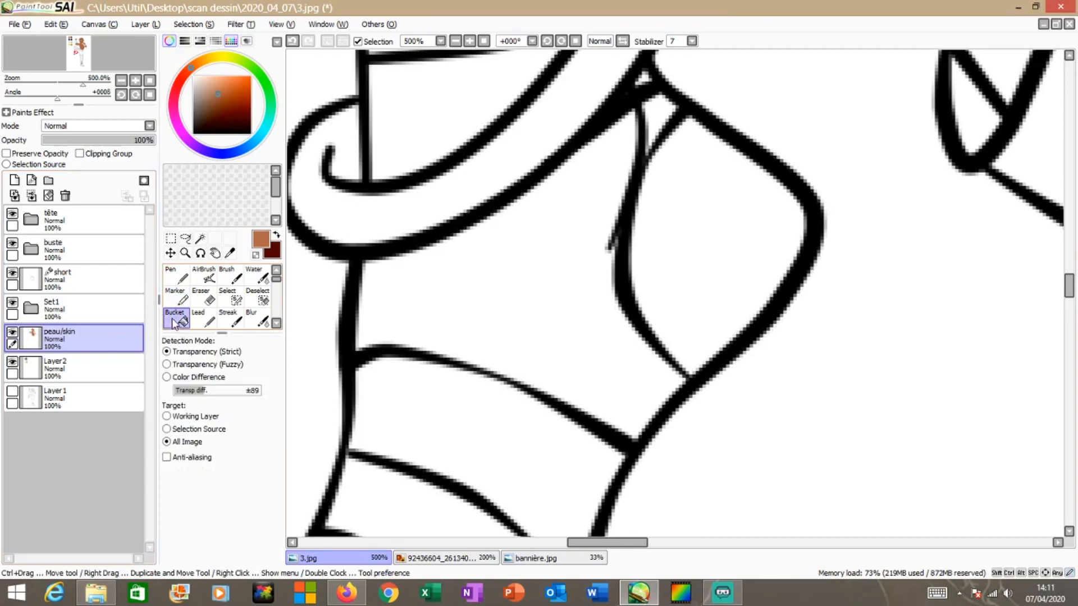
pyautogui.click(682, 229)
# Bucket-fill the bare heel of the standing foot with the skin colour
pyautogui.scroll(-8, 682, 229)
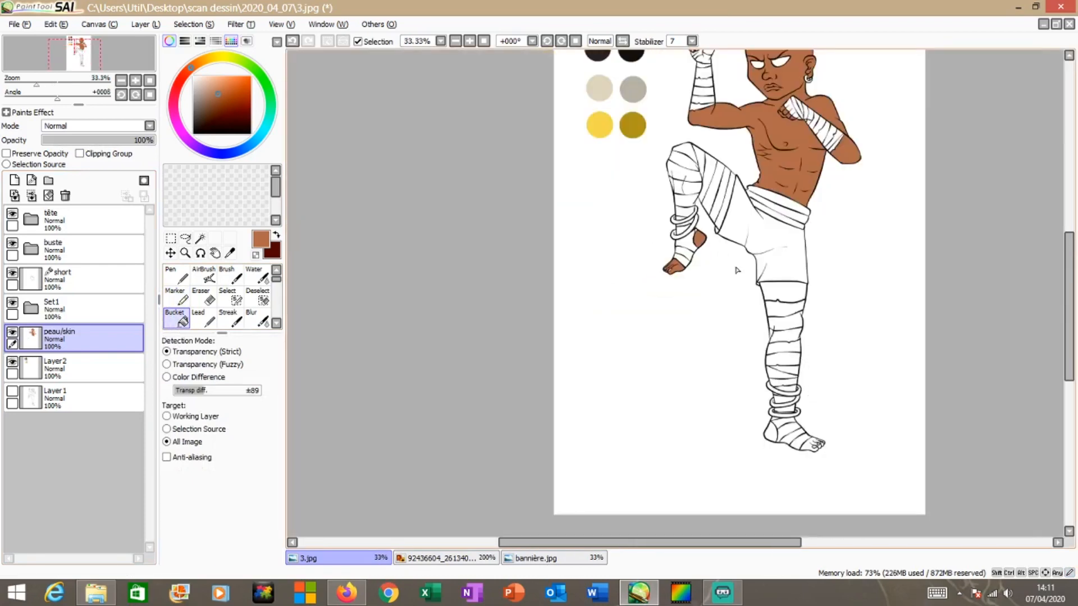
pyautogui.scroll(5, 719, 228)
pyautogui.scroll(-5, 602, 282)
pyautogui.scroll(6, 578, 470)
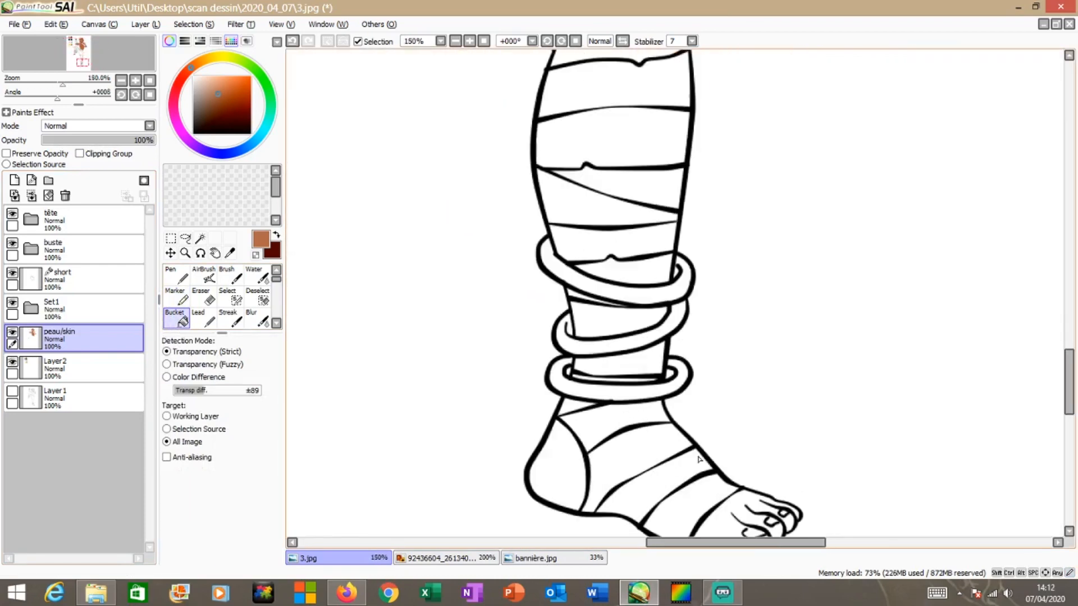
pyautogui.click(528, 459)
pyautogui.scroll(-5, 529, 459)
# Bucket-fill the bare front part and toes of the standing foot with the skin colour
pyautogui.scroll(7, 571, 426)
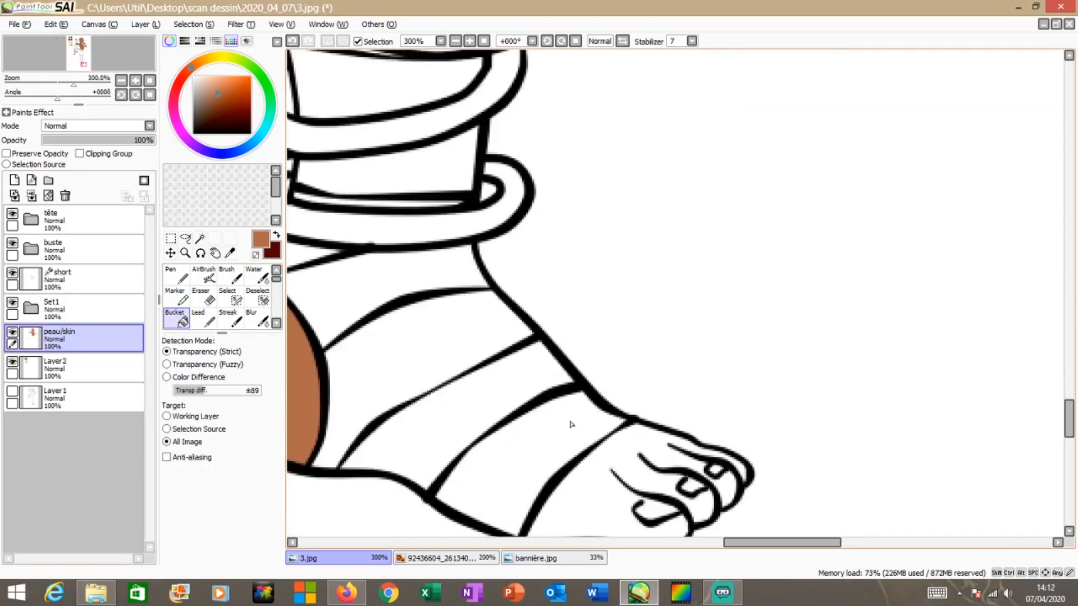
pyautogui.click(649, 468)
pyautogui.scroll(-6, 652, 466)
pyautogui.scroll(5, 658, 500)
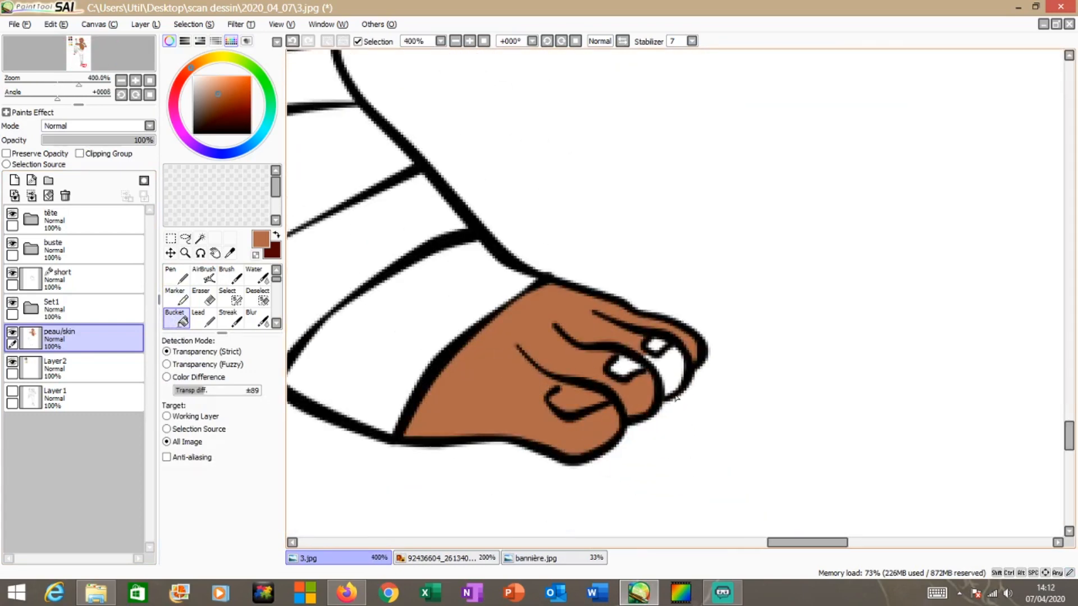
pyautogui.scroll(4, 676, 400)
pyautogui.click(656, 344)
pyautogui.scroll(-7, 589, 337)
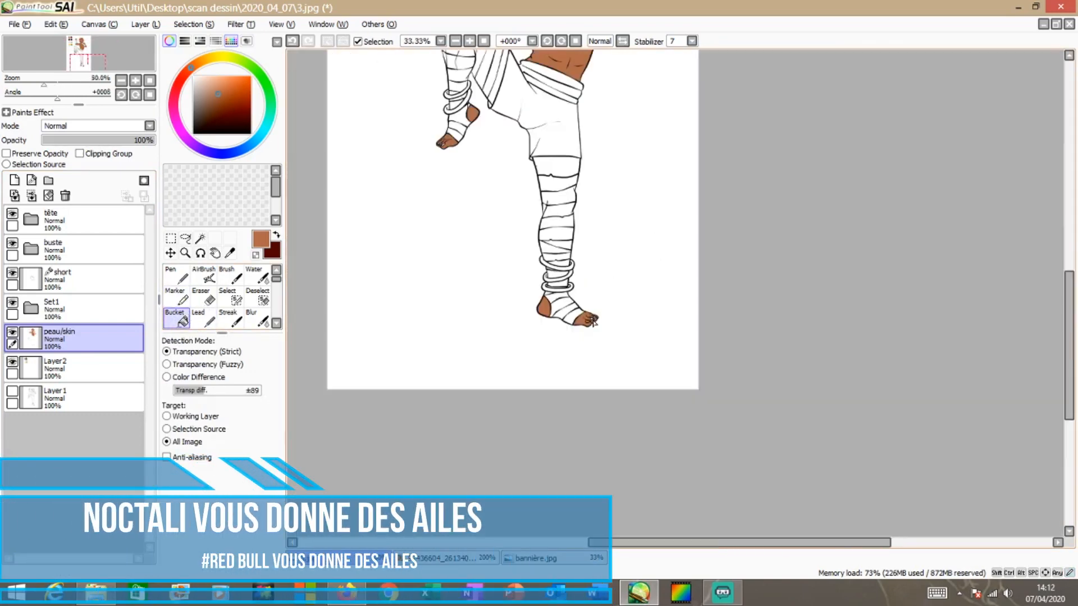
pyautogui.scroll(2, 596, 324)
pyautogui.scroll(3, 596, 323)
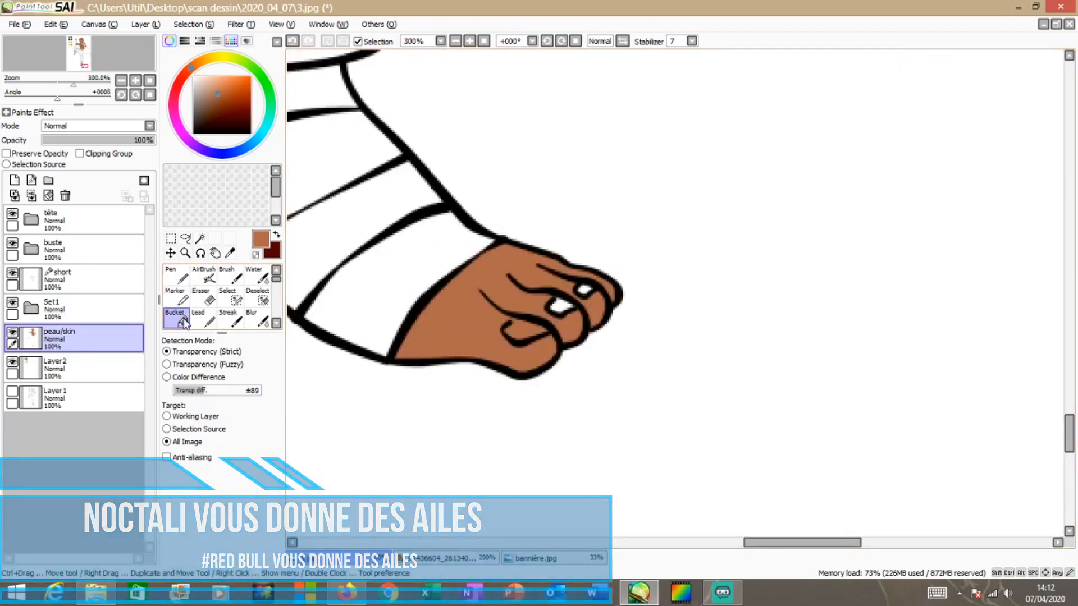
pyautogui.scroll(-6, 467, 332)
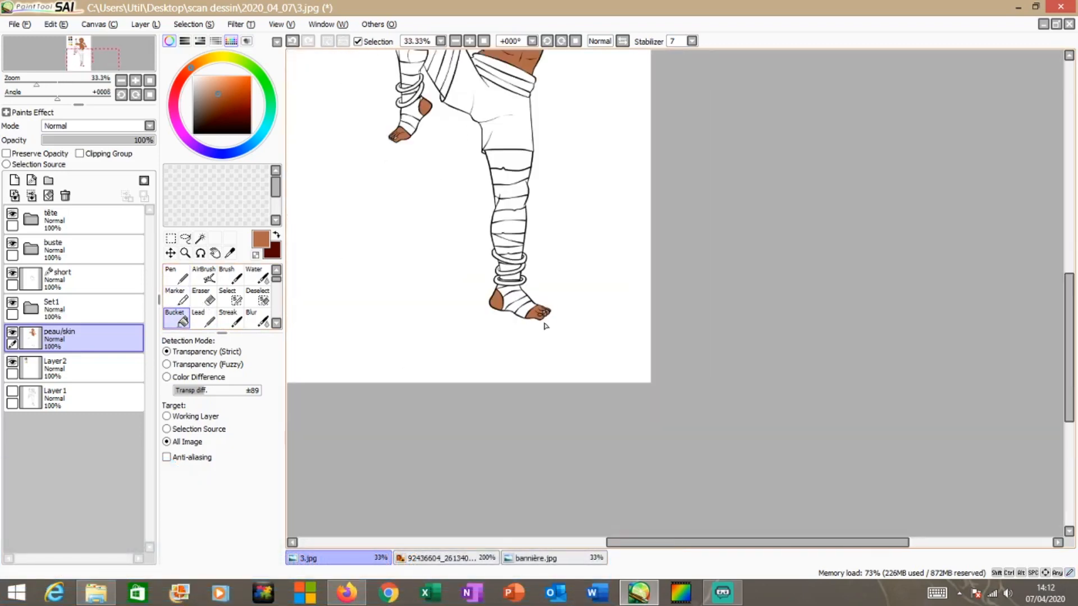
pyautogui.scroll(2, 525, 278)
pyautogui.scroll(3, 531, 412)
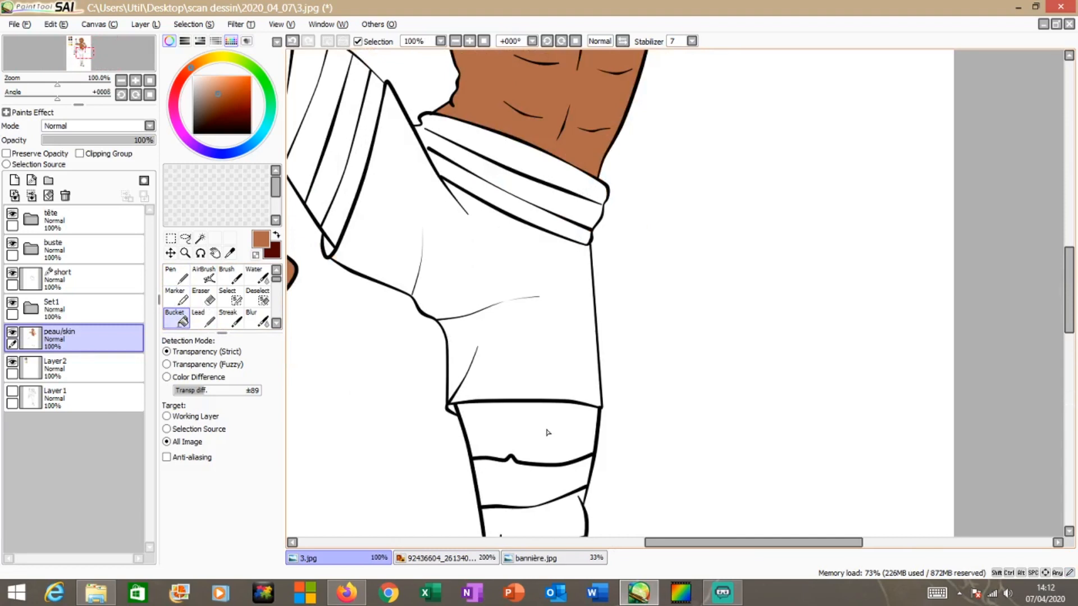
pyautogui.click(177, 296)
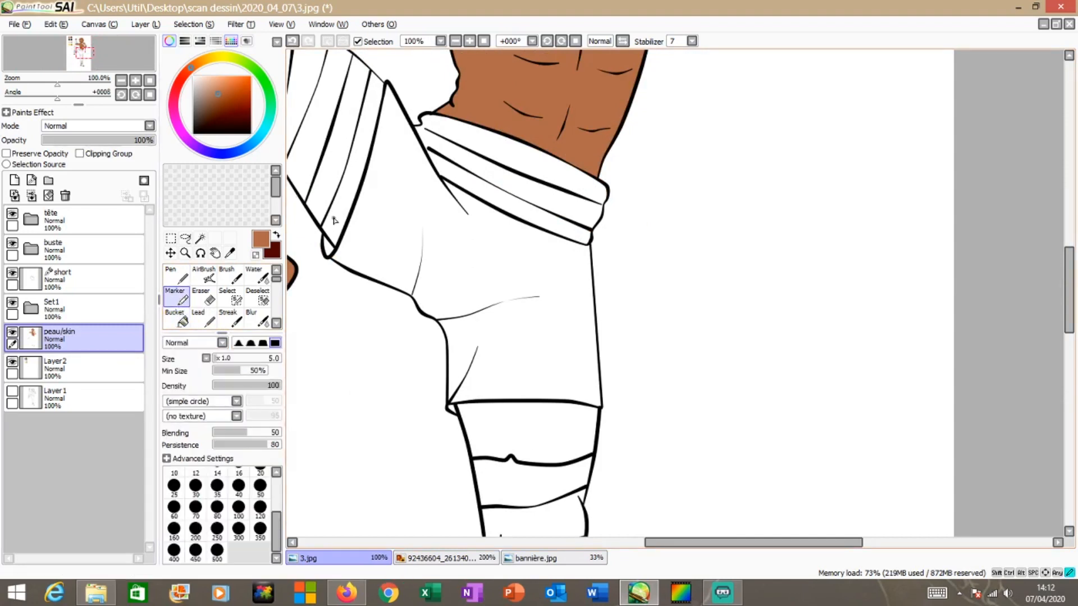
pyautogui.click(55, 25)
pyautogui.click(56, 38)
# Bucket-fill the bare thigh strips between shorts and bandages on both legs with the skin colour
pyautogui.click(176, 317)
pyautogui.click(339, 226)
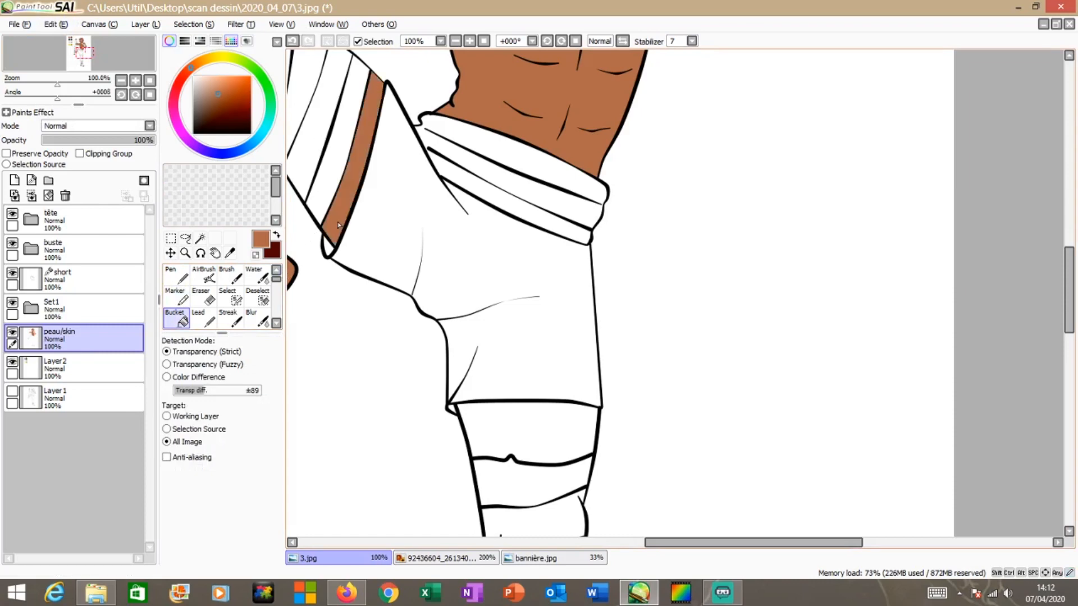
pyautogui.click(499, 434)
pyautogui.scroll(-3, 591, 441)
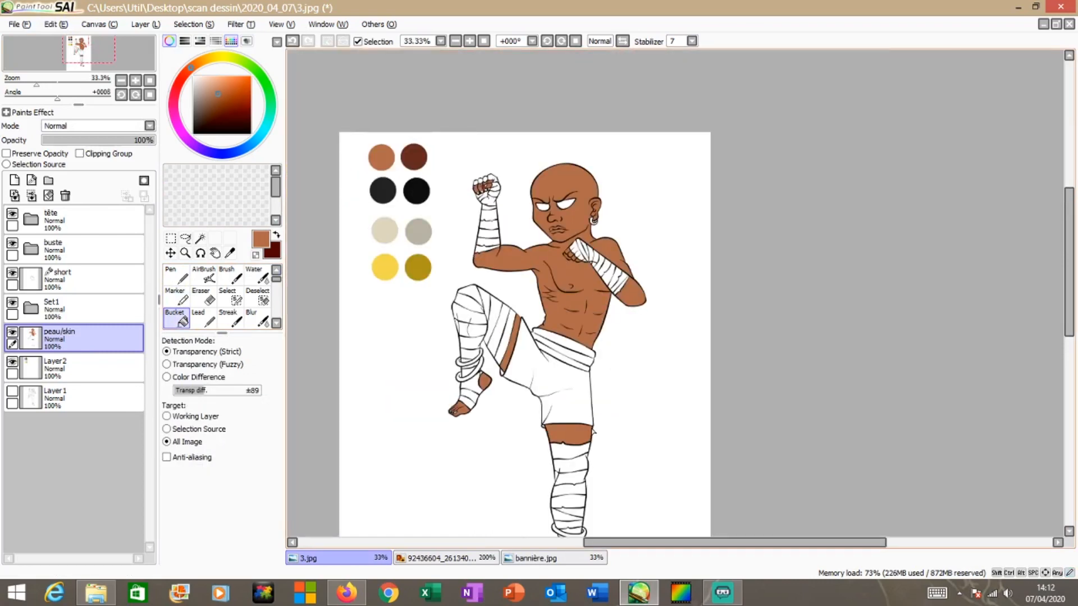
# Add a new layer above peau/skin and choose a light peach colour
pyautogui.scroll(-1, 595, 431)
pyautogui.scroll(2, 600, 443)
pyautogui.scroll(-2, 606, 451)
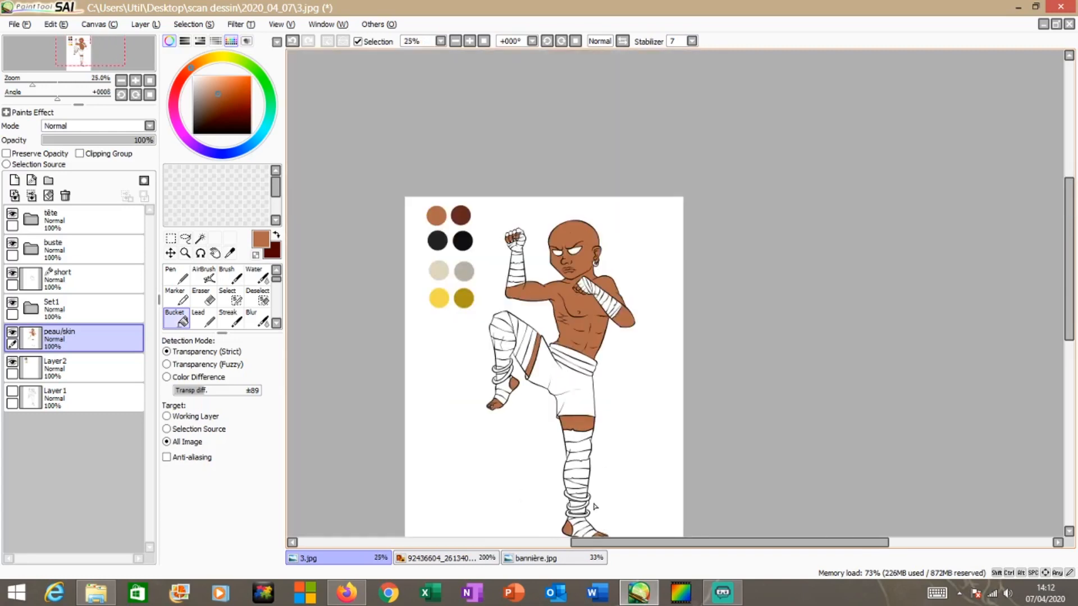
pyautogui.scroll(2, 595, 507)
pyautogui.click(15, 179)
pyautogui.click(214, 80)
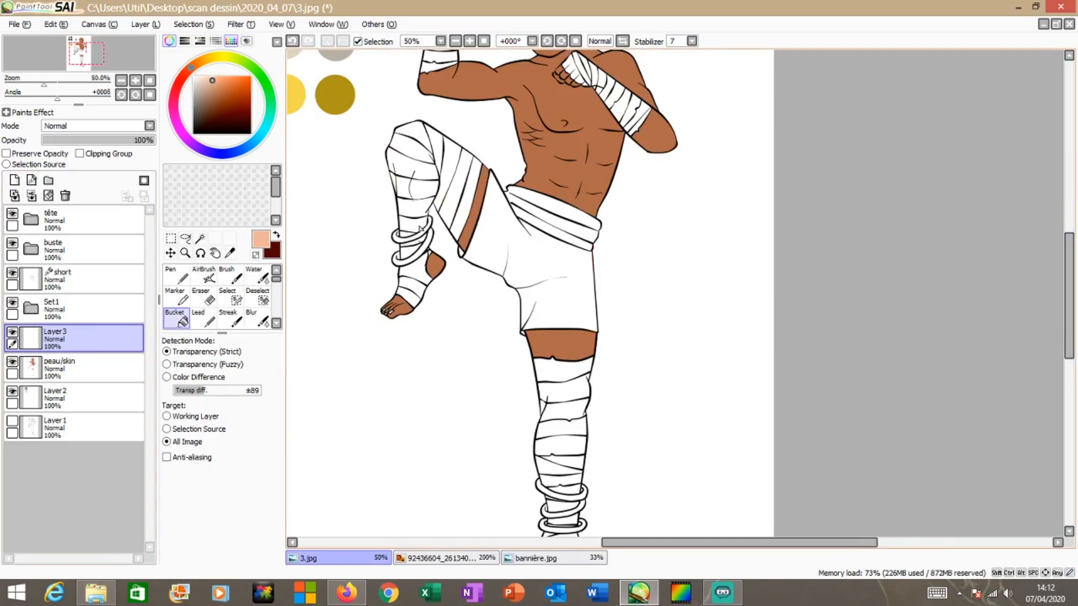
# Bucket-fill the three toenails of the raised foot with light peach
pyautogui.scroll(-2, 382, 312)
pyautogui.scroll(8, 379, 312)
pyautogui.scroll(2, 379, 312)
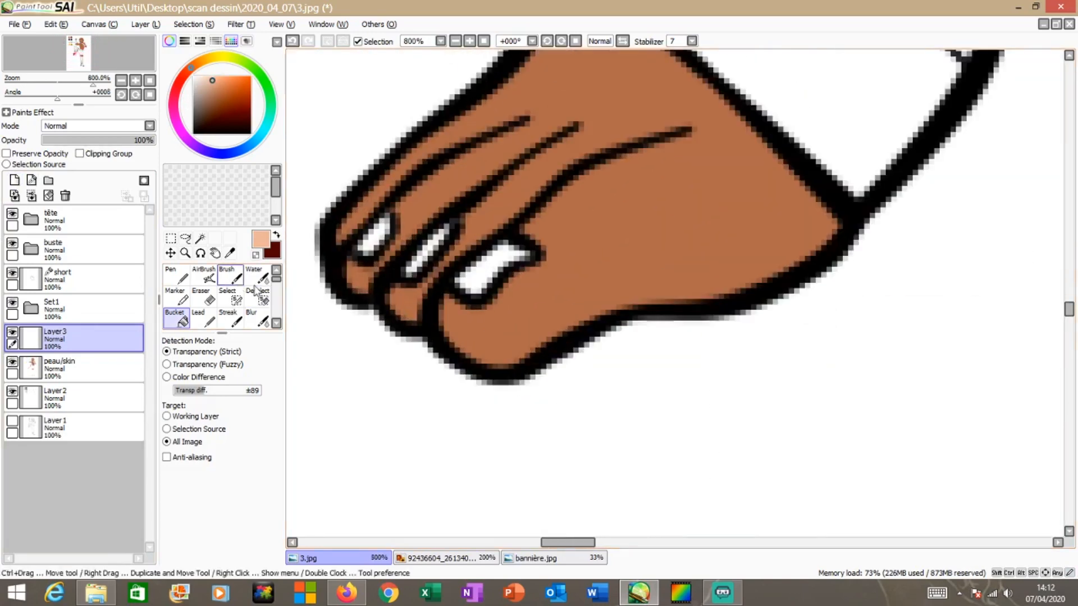
pyautogui.click(477, 284)
pyautogui.click(416, 271)
pyautogui.click(377, 247)
# Colour the standing foot's toenails light peach, bucket-filling the two small ones and painting the big one with the Marker
pyautogui.scroll(-10, 426, 269)
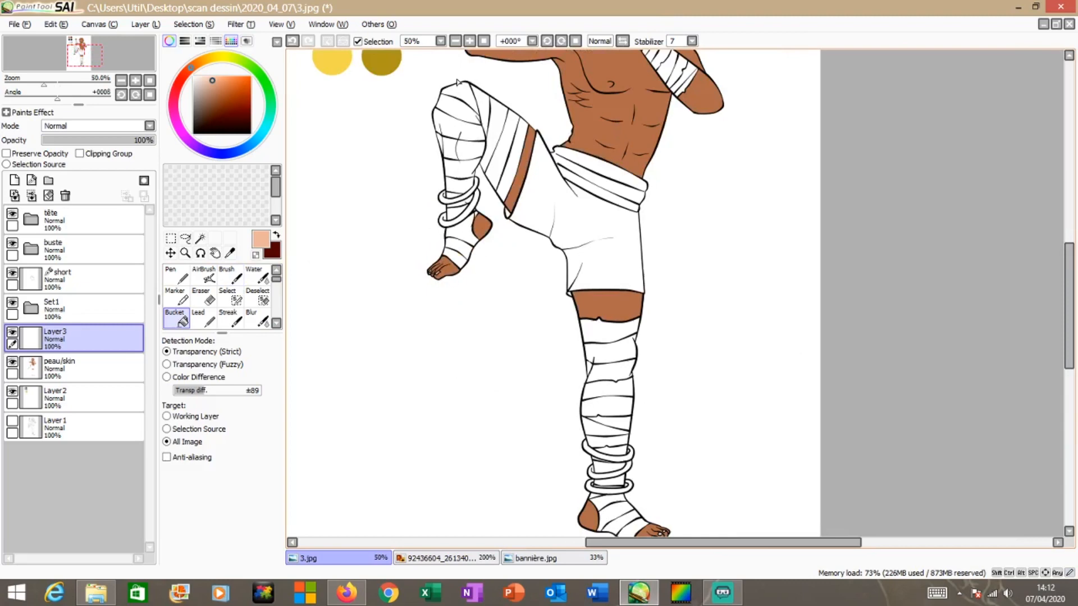
pyautogui.scroll(-3, 458, 83)
pyautogui.scroll(12, 528, 239)
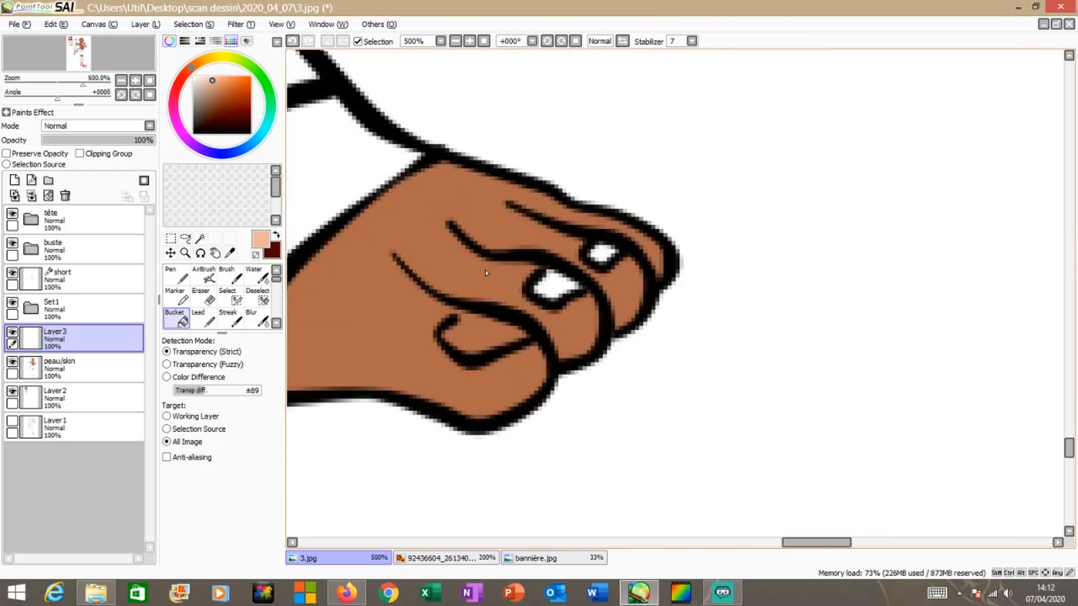
pyautogui.click(549, 290)
pyautogui.click(602, 252)
pyautogui.scroll(2, 526, 314)
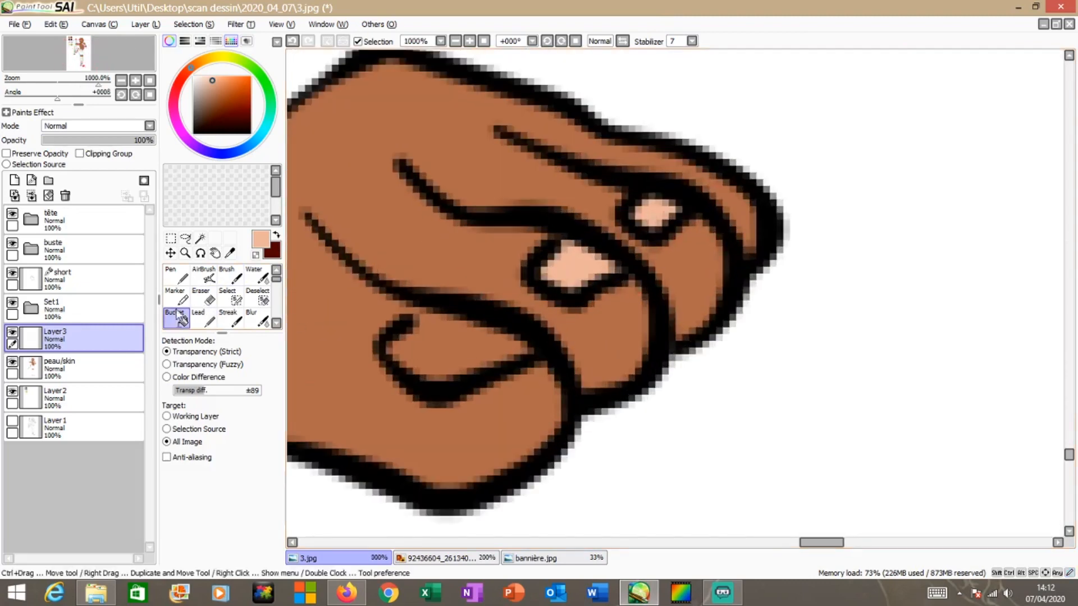
pyautogui.press('m')
pyautogui.moveTo(438, 338)
pyautogui.mouseDown()
pyautogui.moveTo(400, 360)
pyautogui.moveTo(481, 367)
pyautogui.moveTo(447, 369)
pyautogui.moveTo(461, 359)
pyautogui.moveTo(450, 349)
pyautogui.moveTo(459, 326)
pyautogui.moveTo(402, 347)
pyautogui.moveTo(434, 320)
pyautogui.moveTo(521, 350)
pyautogui.moveTo(444, 379)
pyautogui.moveTo(462, 374)
pyautogui.moveTo(402, 367)
pyautogui.moveTo(403, 336)
pyautogui.moveTo(441, 317)
pyautogui.moveTo(487, 332)
pyautogui.mouseUp()
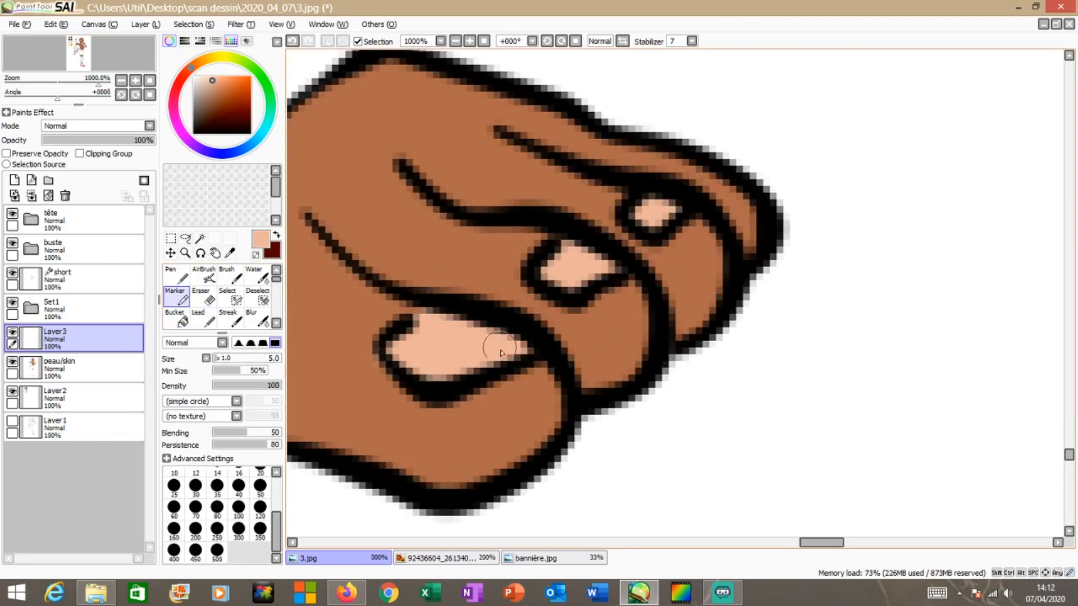
pyautogui.scroll(-4, 520, 354)
pyautogui.scroll(-6, 523, 355)
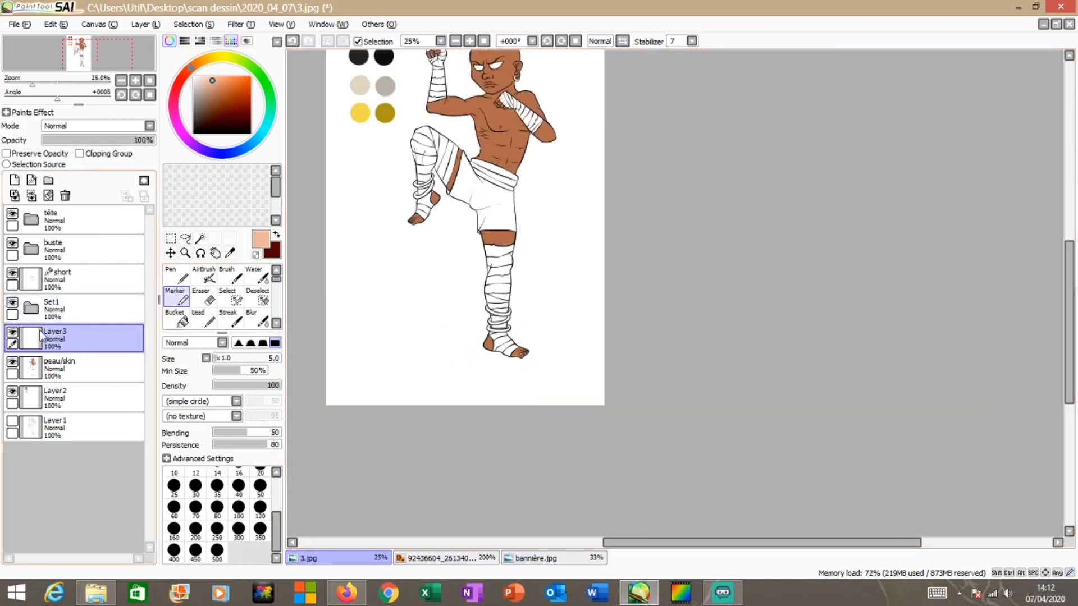
# Rename the nail colour layer as ongles
pyautogui.scroll(9, 510, 368)
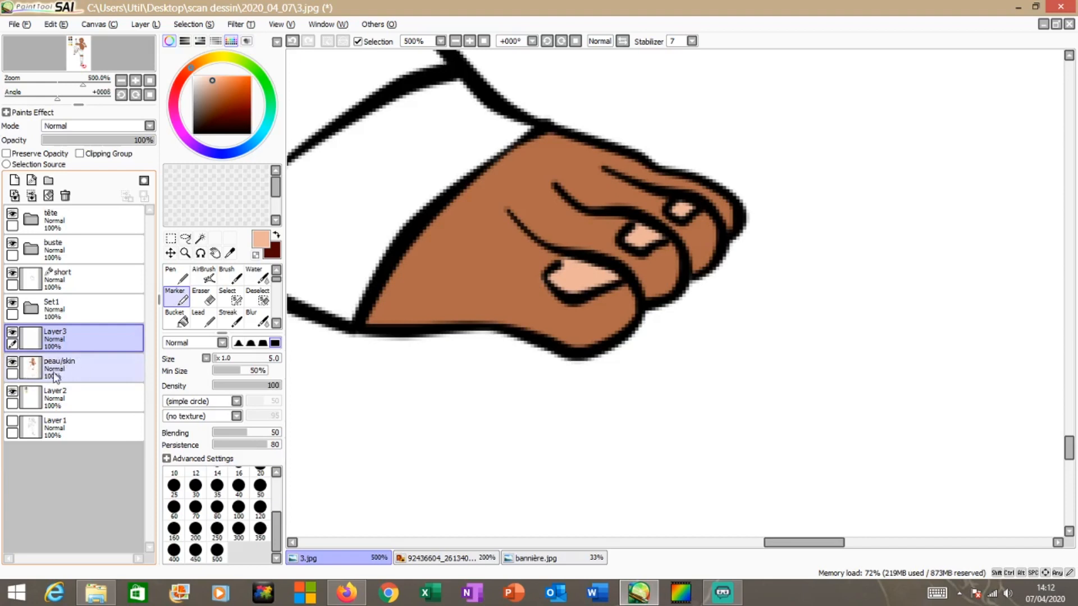
pyautogui.doubleClick(83, 336)
pyautogui.write('ongles')
pyautogui.press('Return')
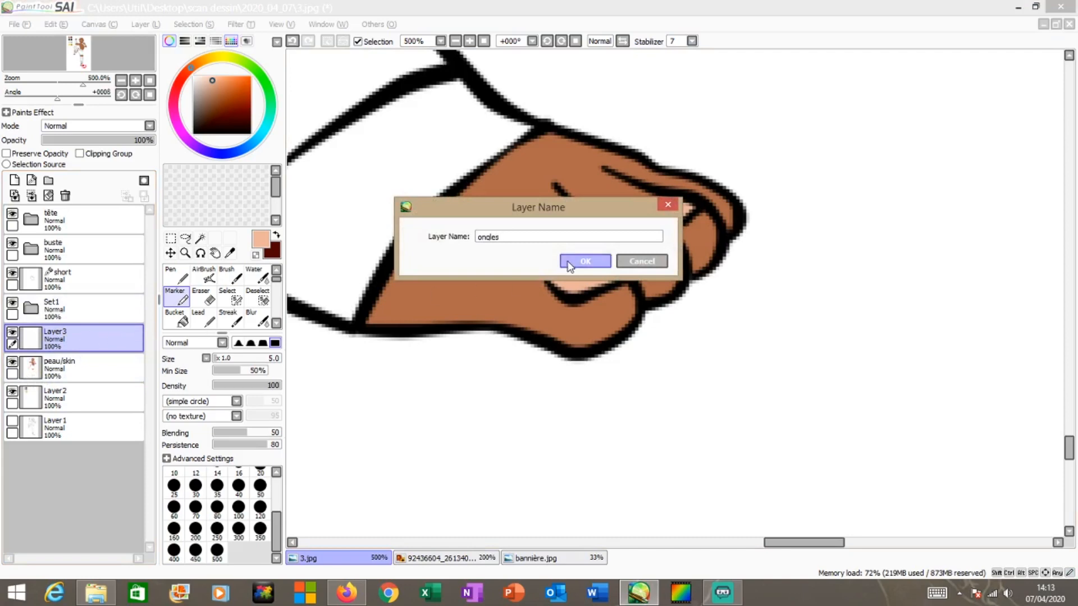
# Bucket-fill the four visible nails of the raised fist with light peach on the ongles layer
pyautogui.scroll(-10, 658, 338)
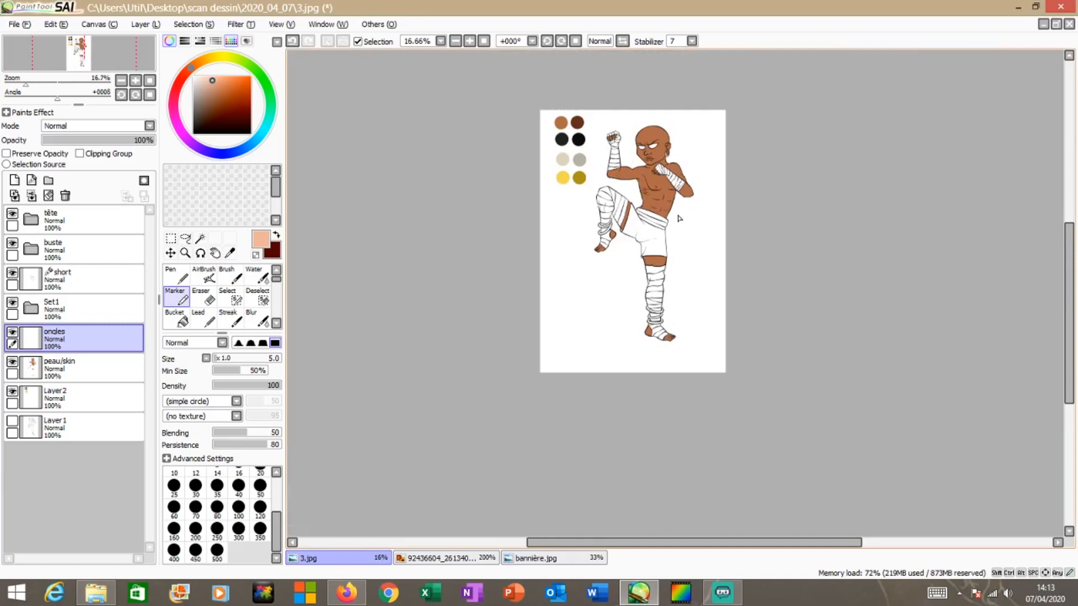
pyautogui.scroll(5, 602, 155)
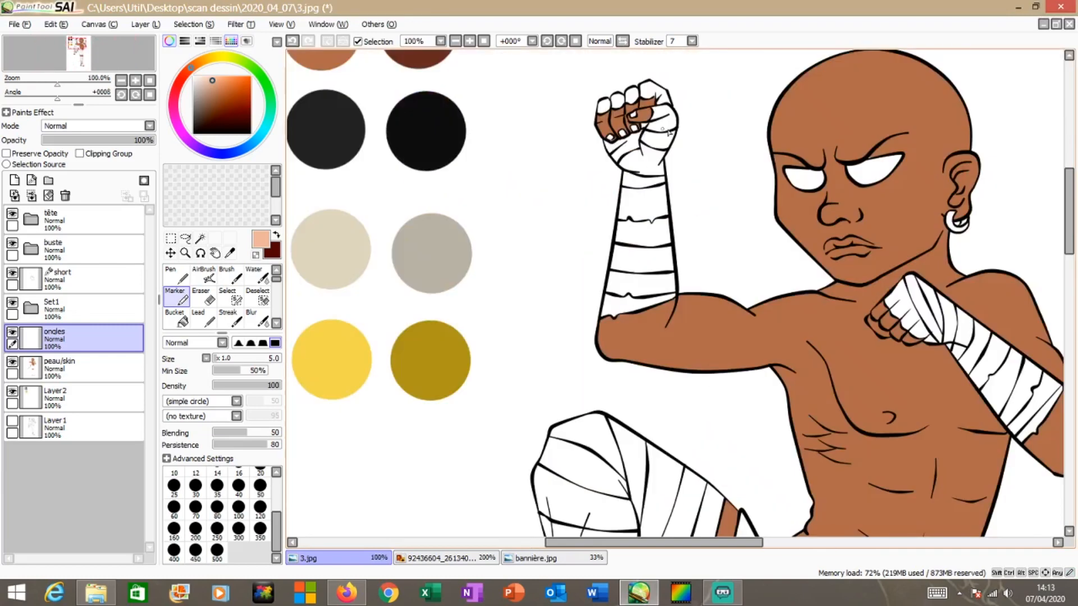
pyautogui.scroll(6, 666, 86)
pyautogui.scroll(-2, 667, 85)
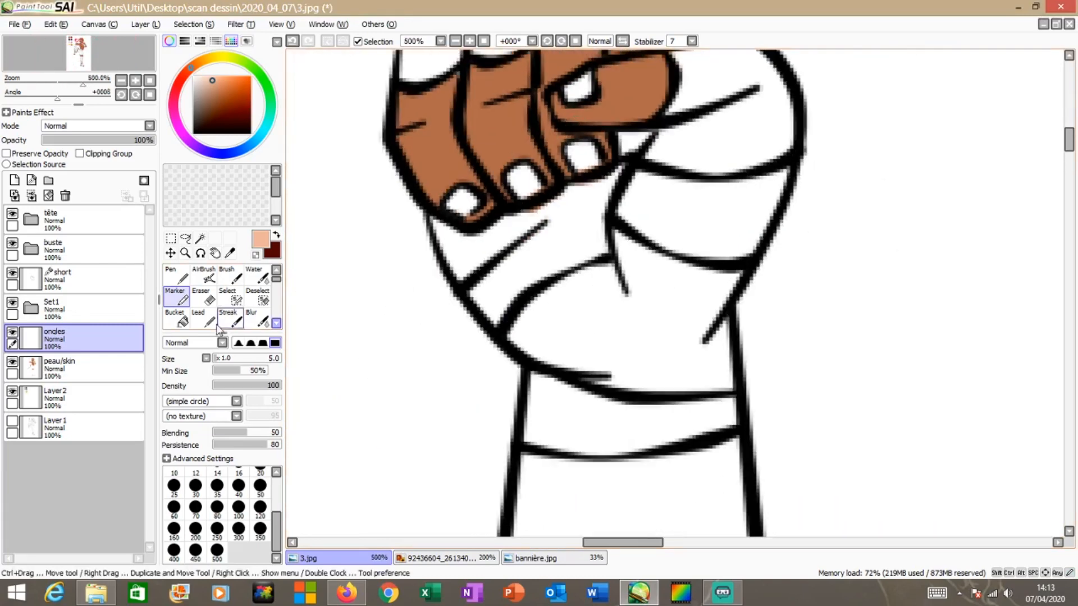
pyautogui.click(178, 318)
pyautogui.click(457, 202)
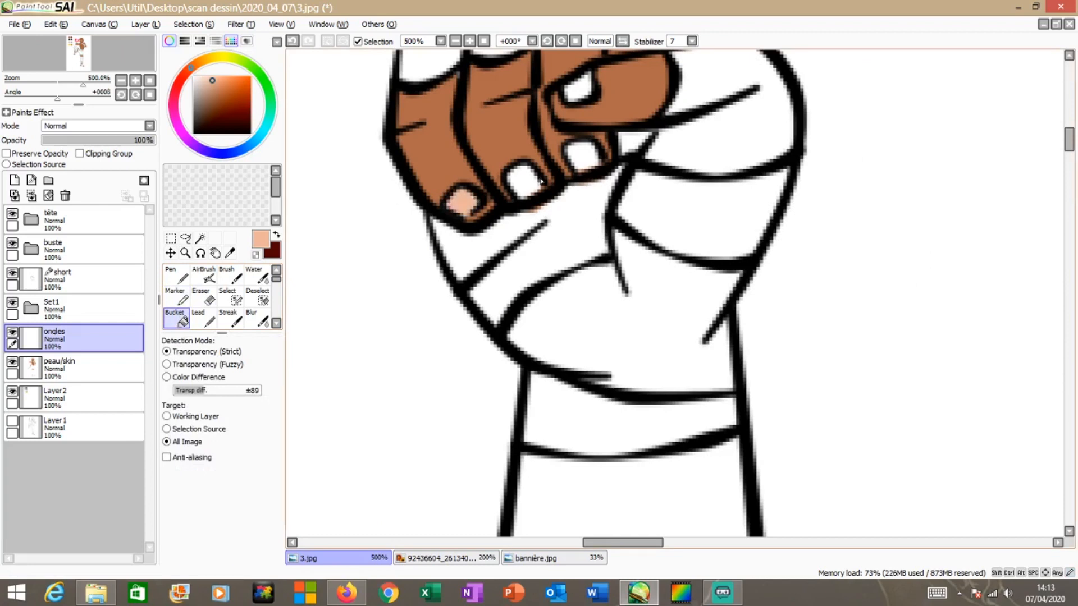
pyautogui.click(527, 183)
pyautogui.click(584, 160)
pyautogui.click(575, 95)
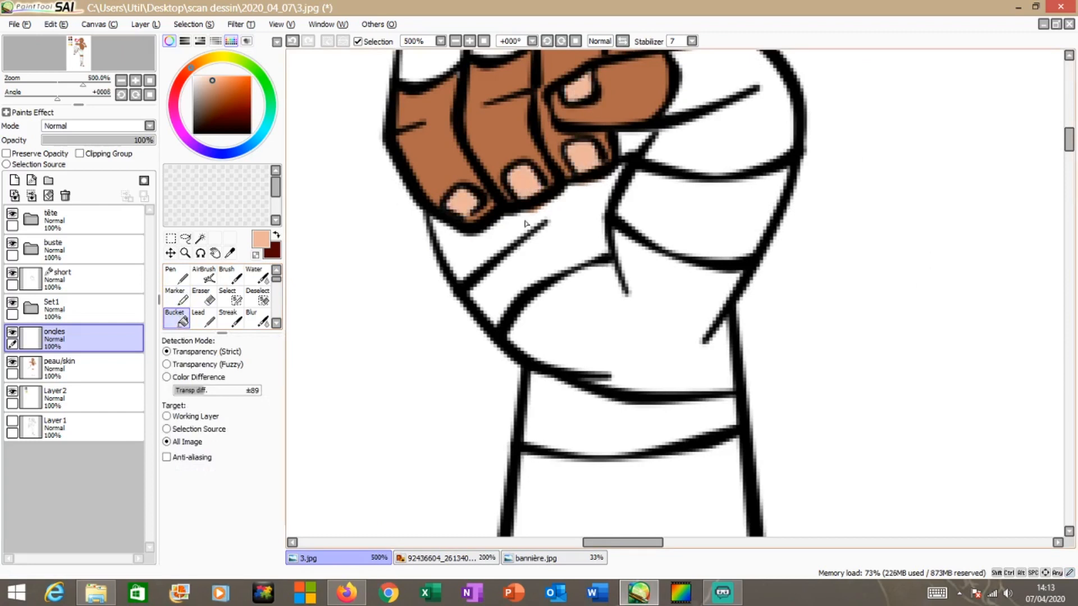
# Erase the skin colour spilling below the raised fist's fingers on the peau/skin layer with a size 4 Eraser
pyautogui.click(204, 298)
pyautogui.click(68, 367)
pyautogui.moveTo(221, 358); pyautogui.dragTo(218, 361)
pyautogui.scroll(2, 512, 218)
pyautogui.moveTo(531, 216)
pyautogui.mouseDown()
pyautogui.moveTo(600, 172)
pyautogui.moveTo(673, 152)
pyautogui.mouseUp()
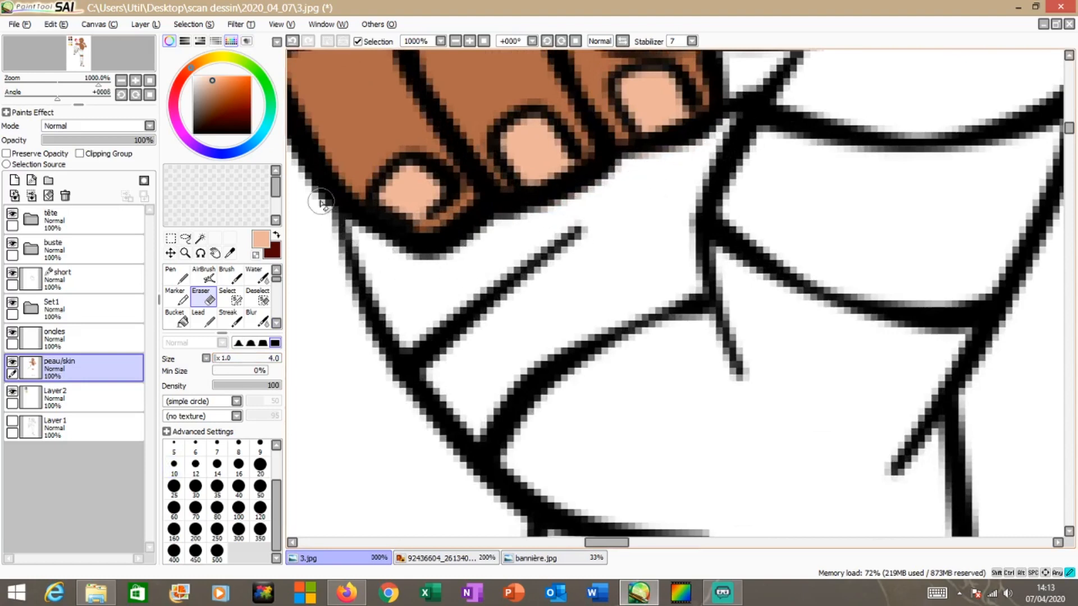
pyautogui.scroll(-4, 475, 287)
pyautogui.scroll(2, 615, 143)
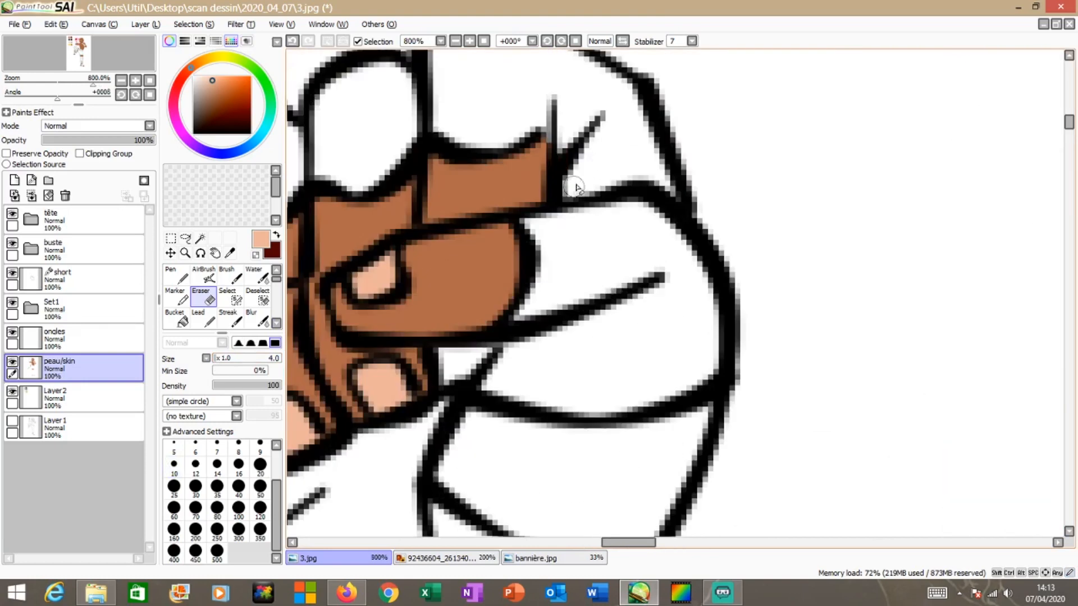
pyautogui.scroll(-3, 595, 225)
pyautogui.scroll(-3, 614, 219)
pyautogui.scroll(1, 632, 388)
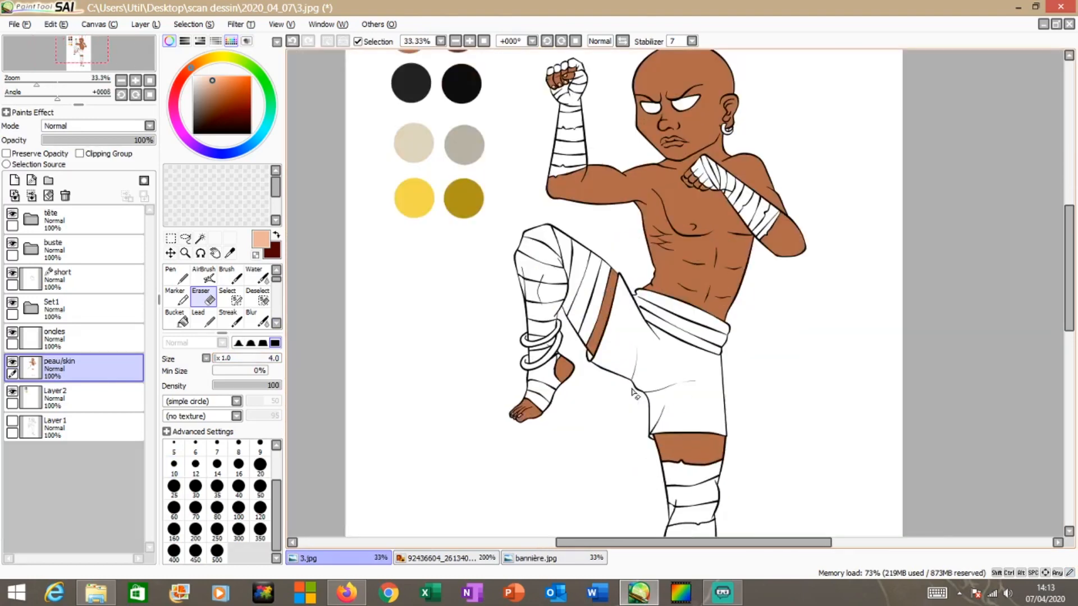
pyautogui.scroll(-1, 604, 393)
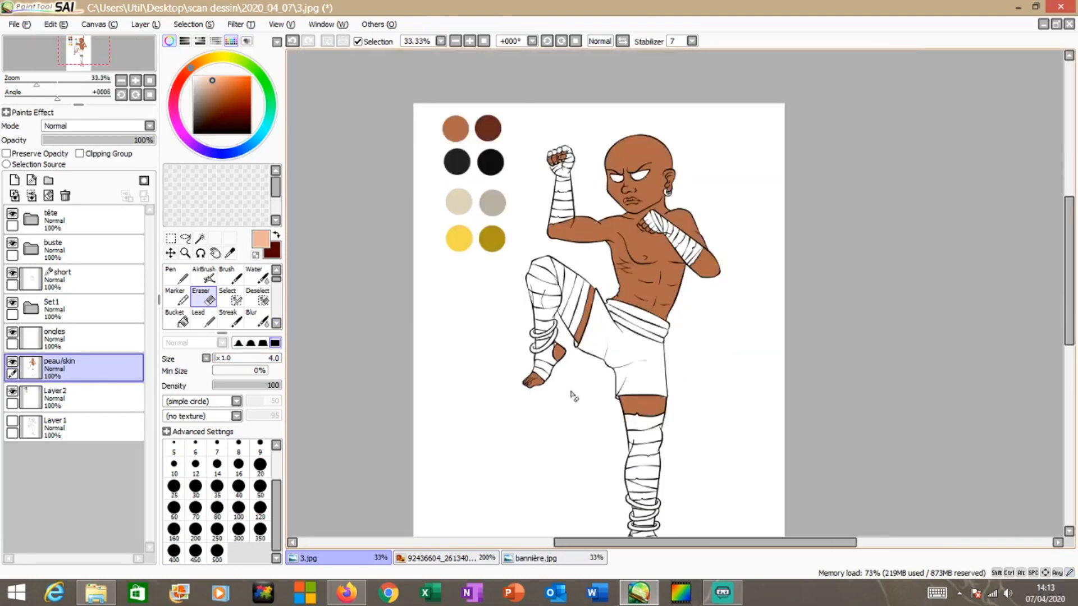
# Add a new layer above ongles and sample the dark grey swatch from the palette
pyautogui.click(72, 337)
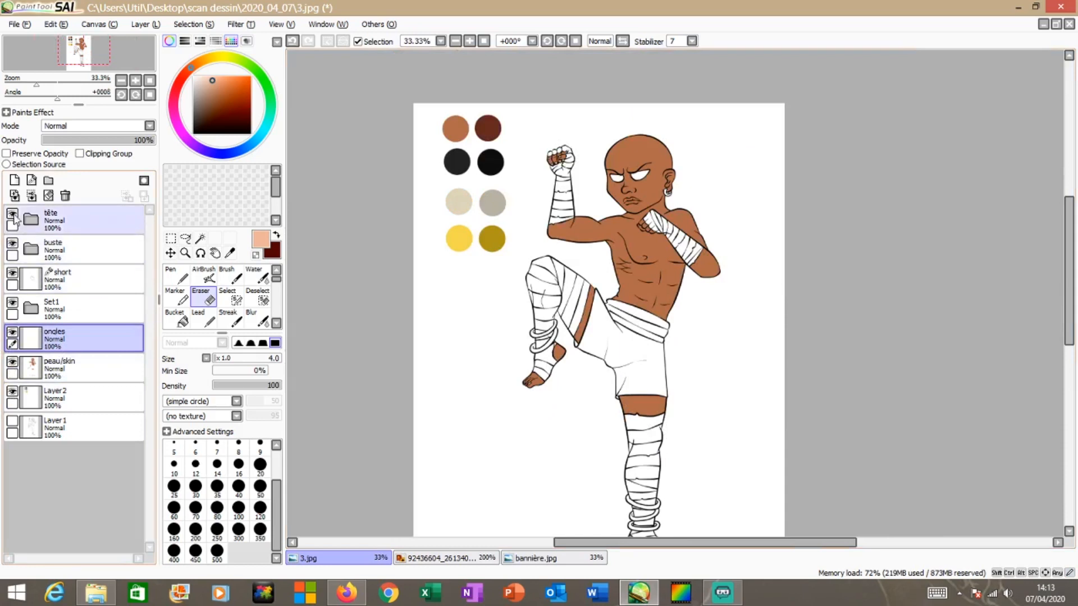
pyautogui.click(13, 184)
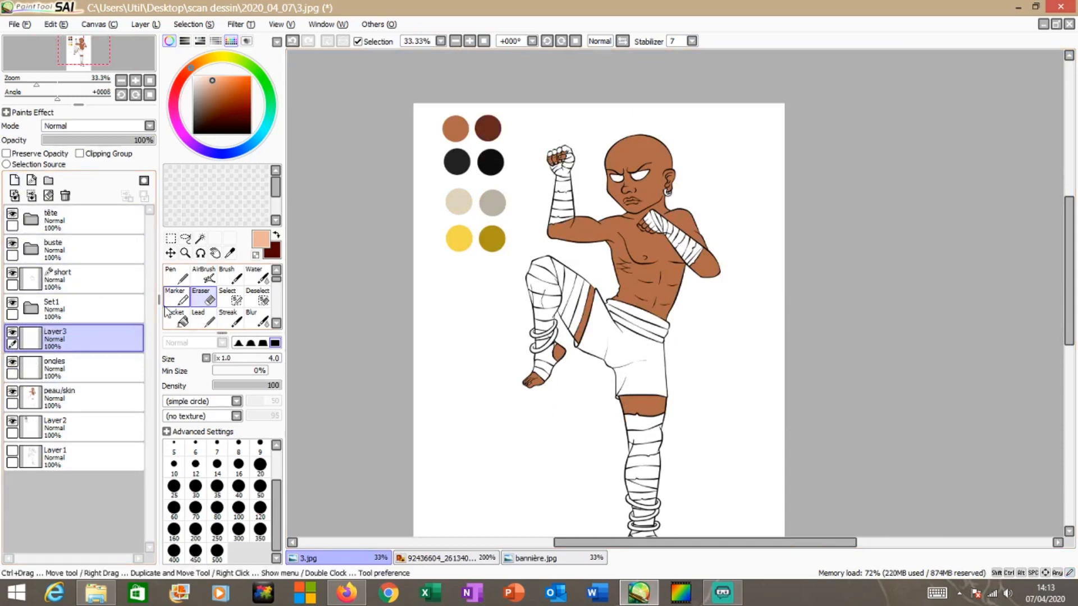
pyautogui.click(179, 324)
pyautogui.click(229, 252)
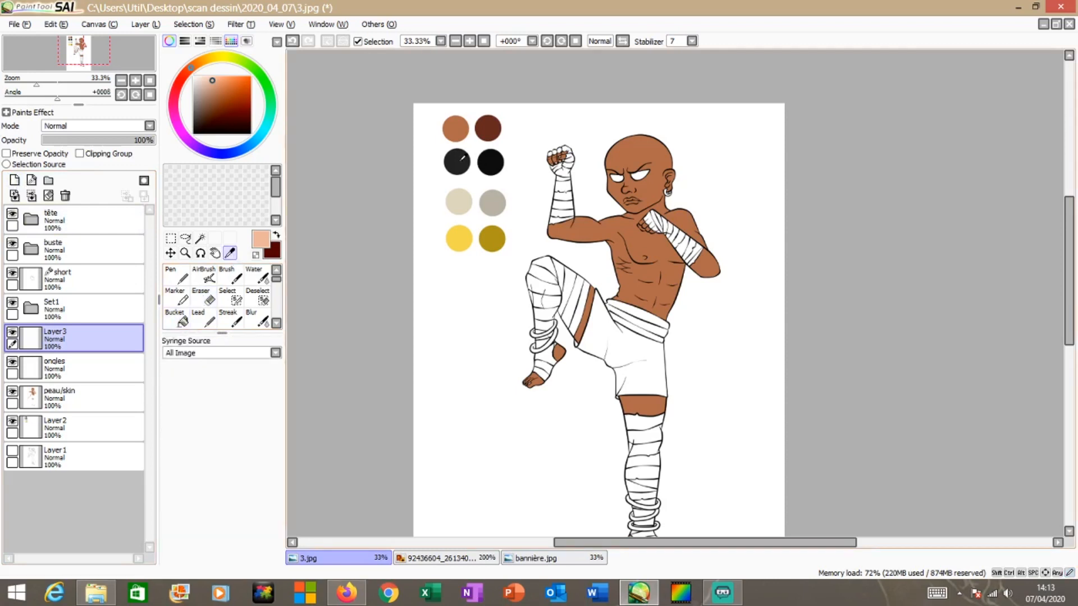
pyautogui.click(460, 159)
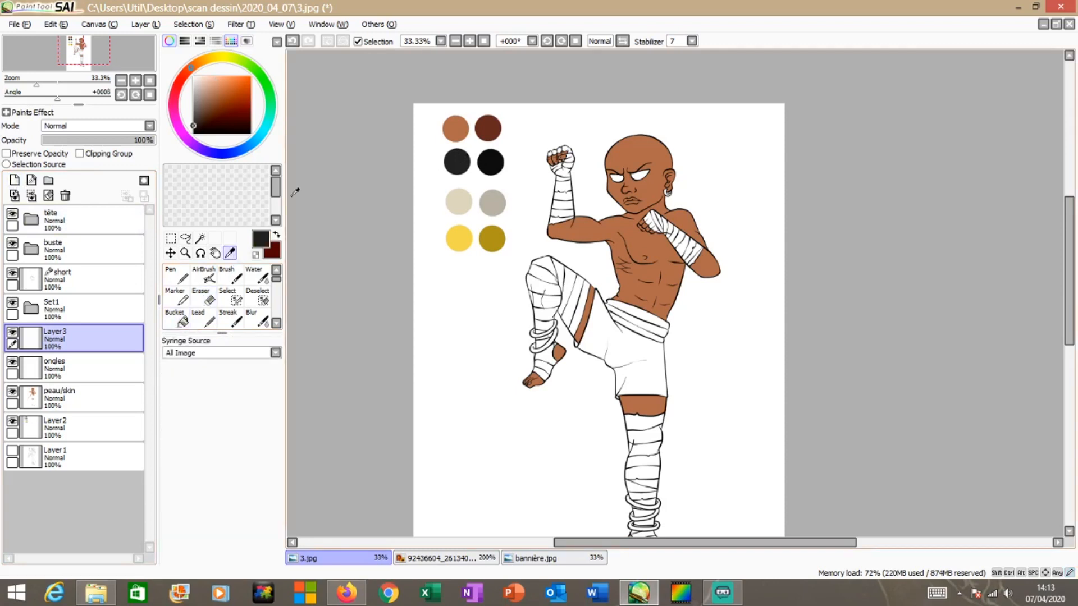
# Bucket-fill the shorts and the small hem corner at the raised thigh with the sampled dark grey
pyautogui.click(179, 322)
pyautogui.scroll(3, 674, 340)
pyautogui.click(544, 352)
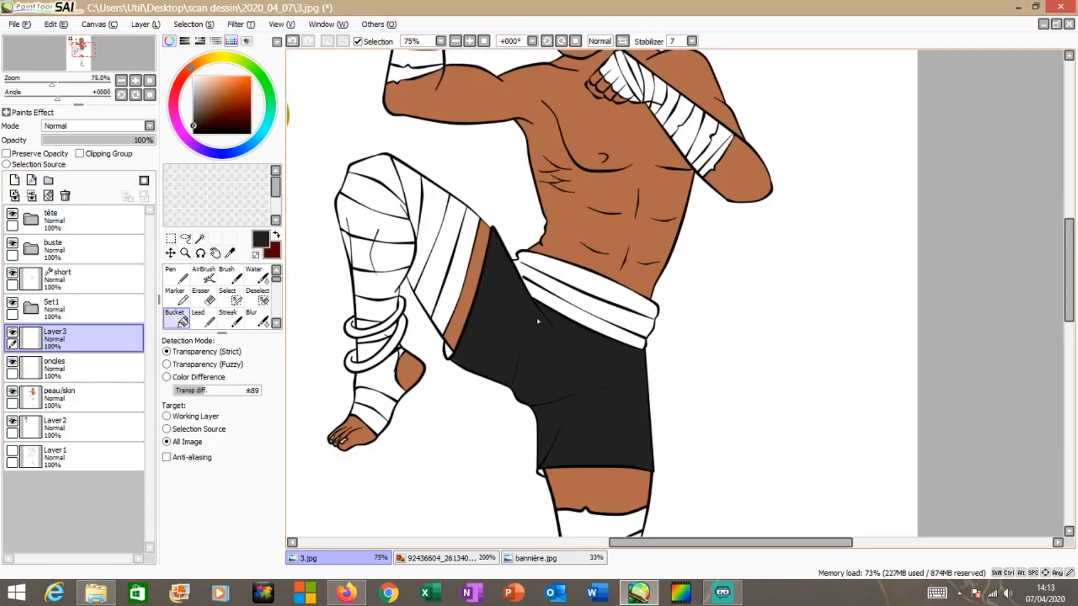
pyautogui.scroll(2, 535, 324)
pyautogui.click(356, 397)
# Try filling the shorts' waistband with the same dark grey, and undo that fill
pyautogui.click(608, 319)
pyautogui.scroll(-5, 615, 308)
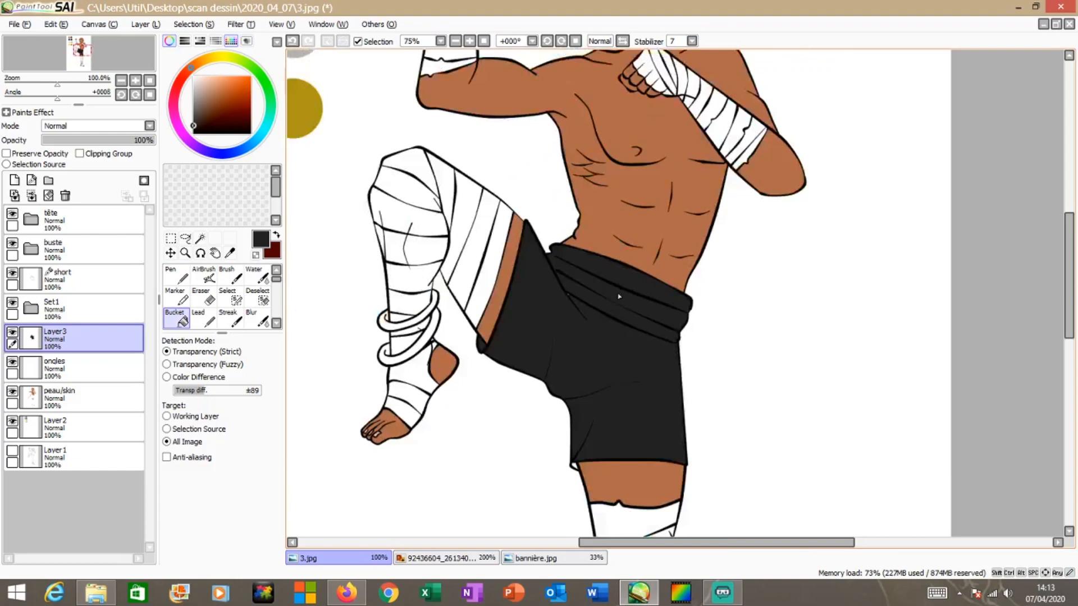
pyautogui.scroll(-1, 632, 349)
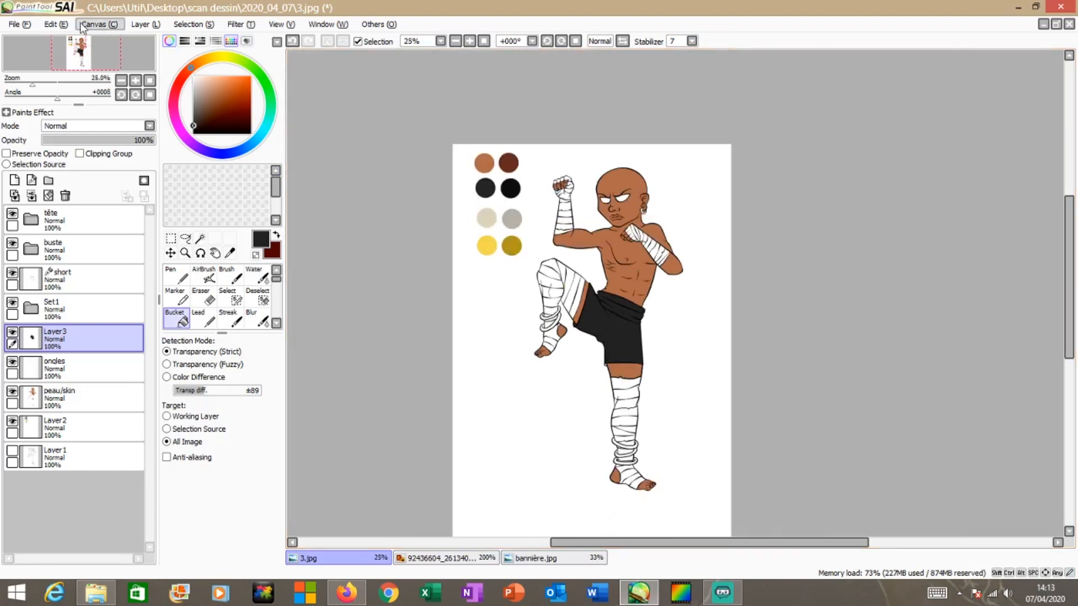
pyautogui.click(54, 24)
pyautogui.click(62, 37)
# Resample the shorts' dark grey and bucket-fill the small white hem corner above the standing leg
pyautogui.scroll(4, 640, 416)
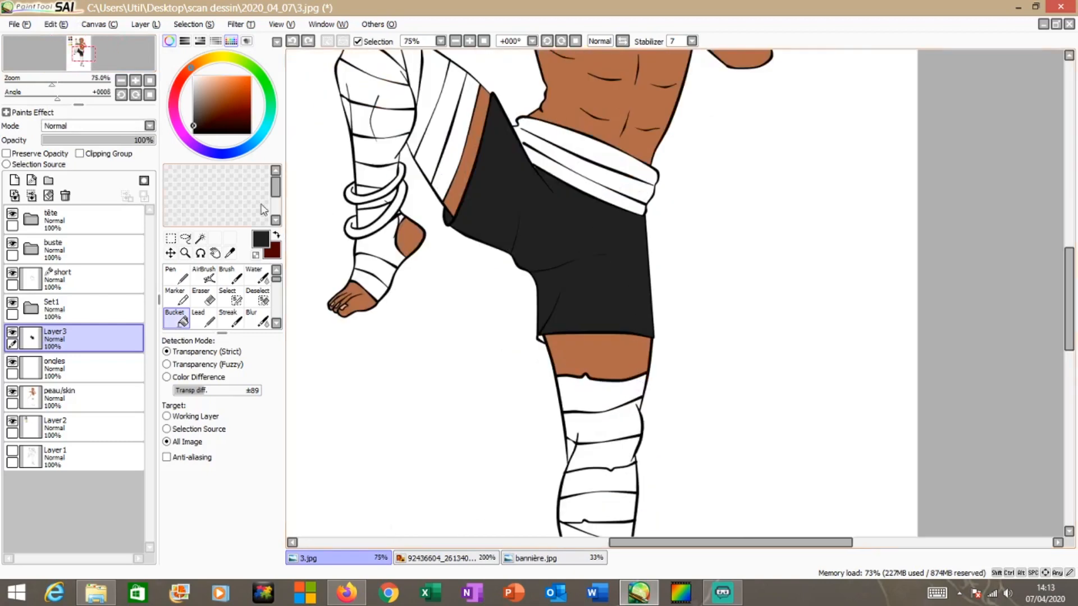
pyautogui.click(196, 96)
pyautogui.click(229, 253)
pyautogui.click(543, 285)
pyautogui.click(181, 319)
pyautogui.scroll(4, 537, 338)
pyautogui.click(550, 344)
pyautogui.scroll(-4, 582, 348)
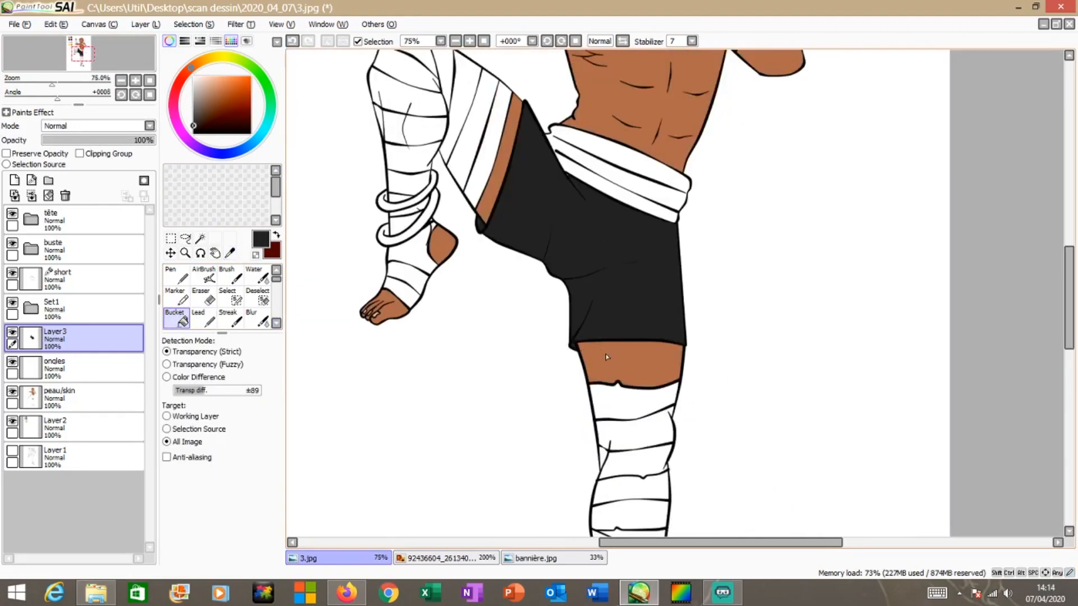
# Examine the edges of the shorts' dark fill along the waistband and hems for unfilled gaps
pyautogui.click(200, 301)
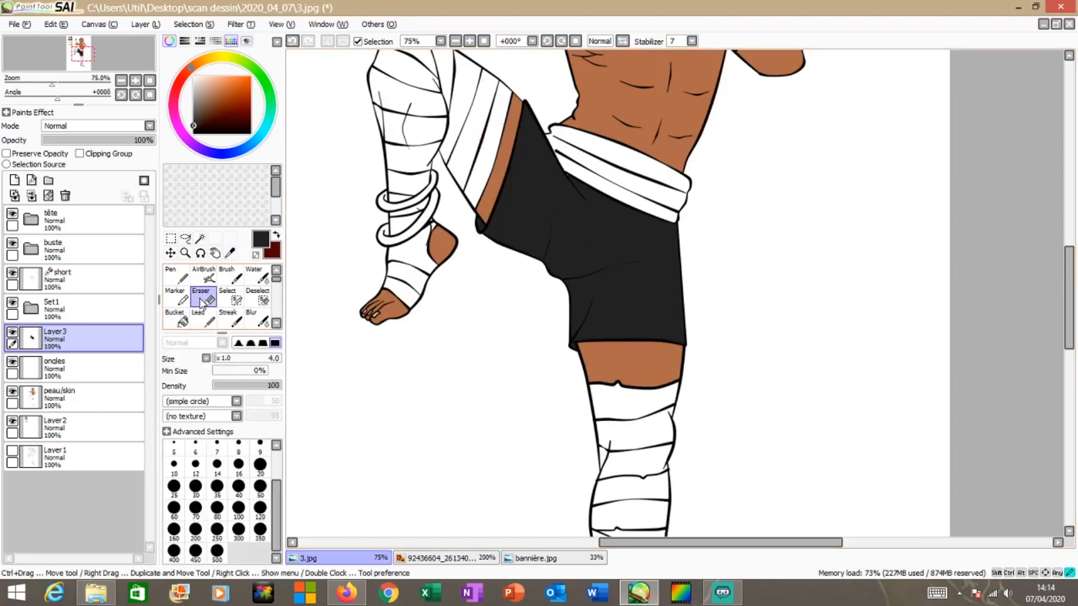
pyautogui.click(179, 299)
pyautogui.scroll(5, 587, 135)
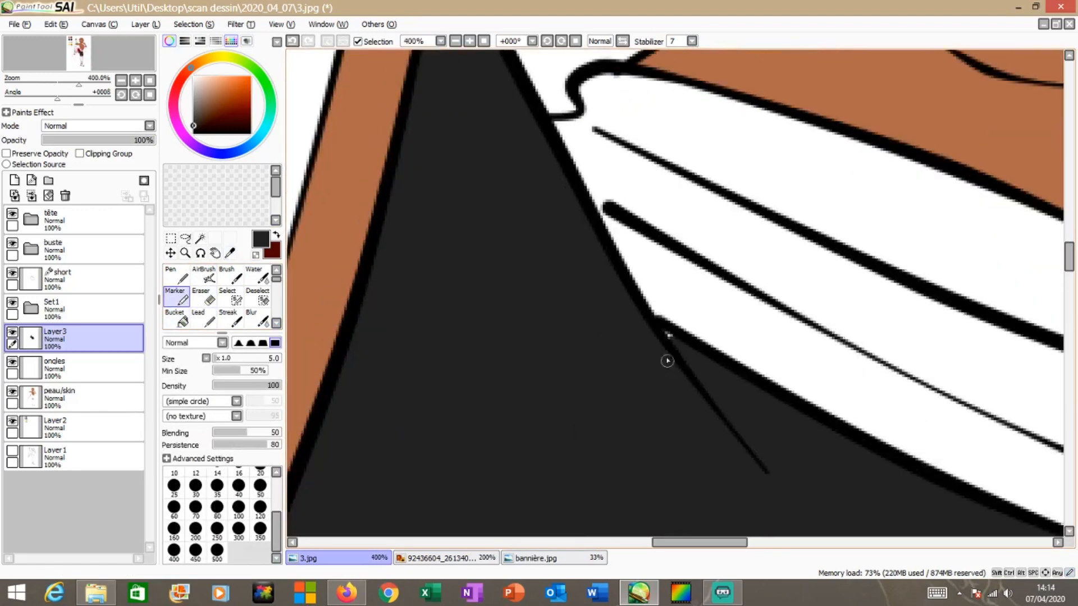
pyautogui.scroll(-7, 678, 366)
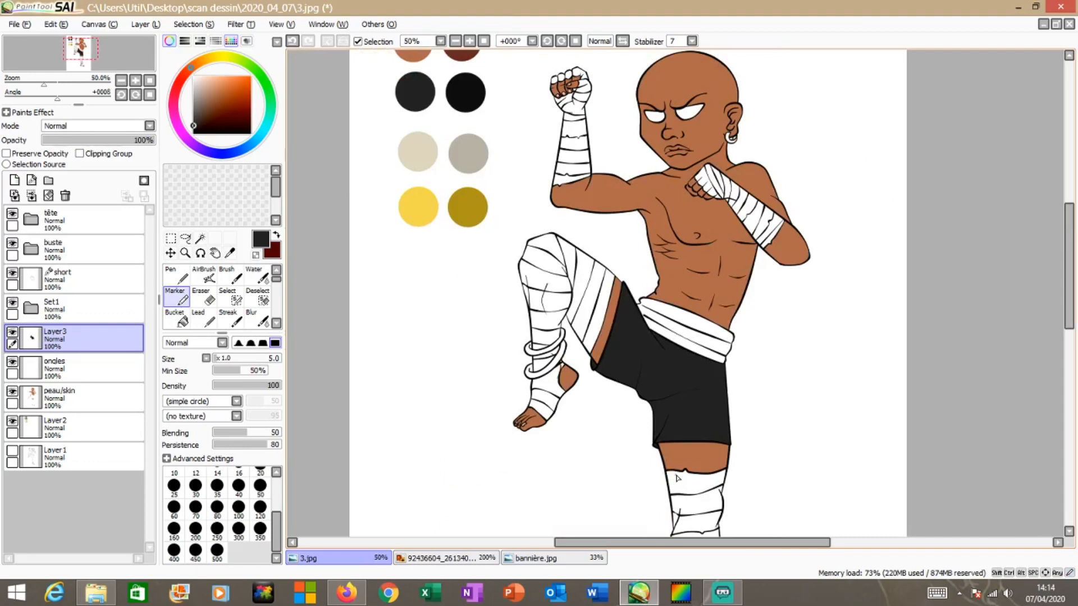
pyautogui.scroll(3, 677, 479)
pyautogui.scroll(-1, 701, 438)
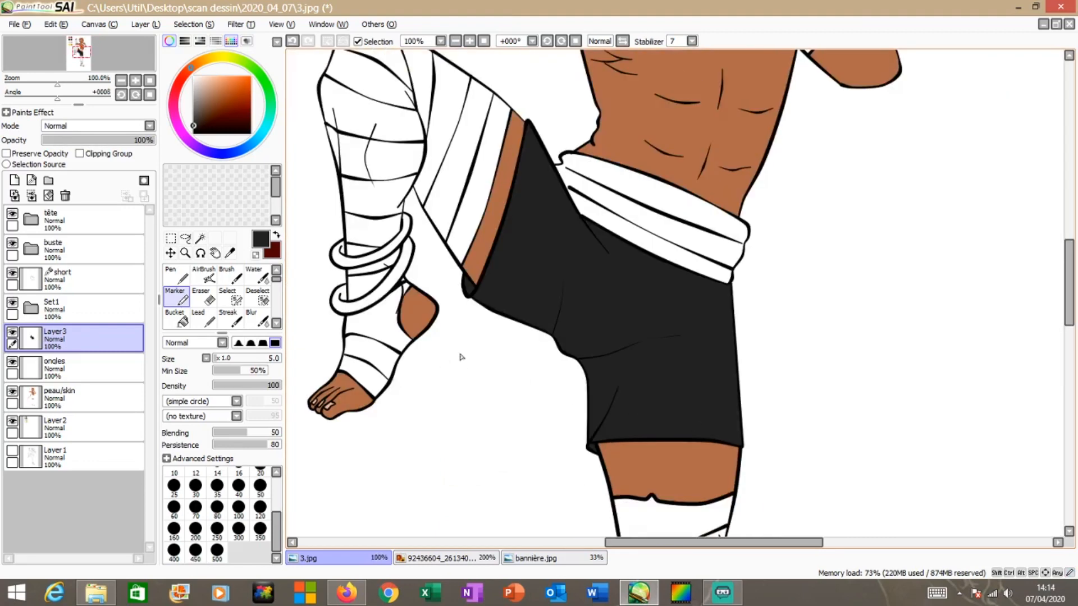
pyautogui.scroll(-1, 625, 322)
pyautogui.scroll(-2, 632, 341)
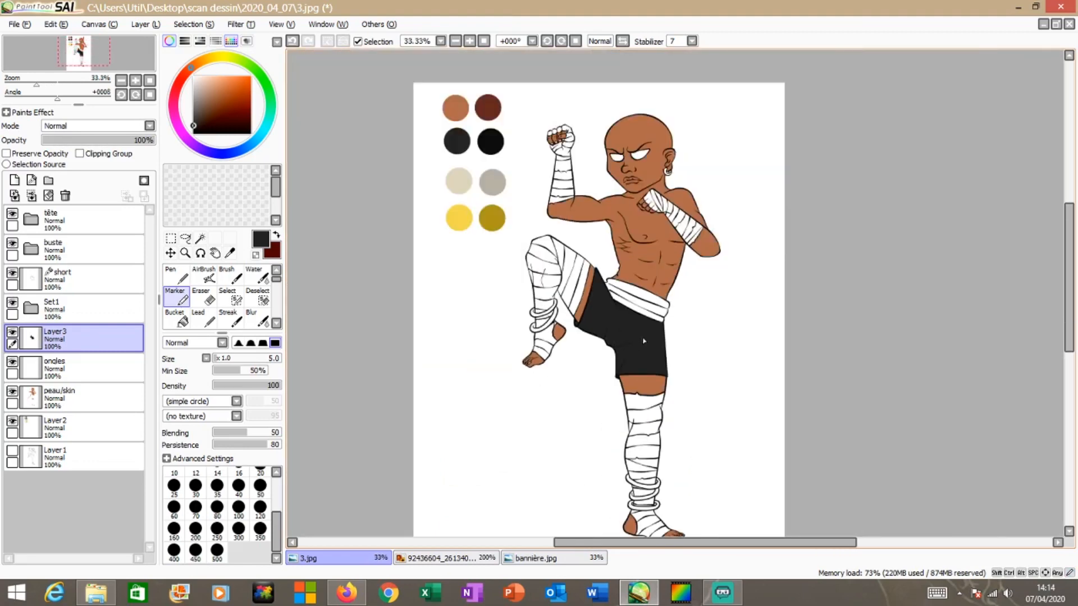
# Add a new layer above the shorts' colour layer and choose a medium grey
pyautogui.scroll(2, 644, 341)
pyautogui.click(15, 180)
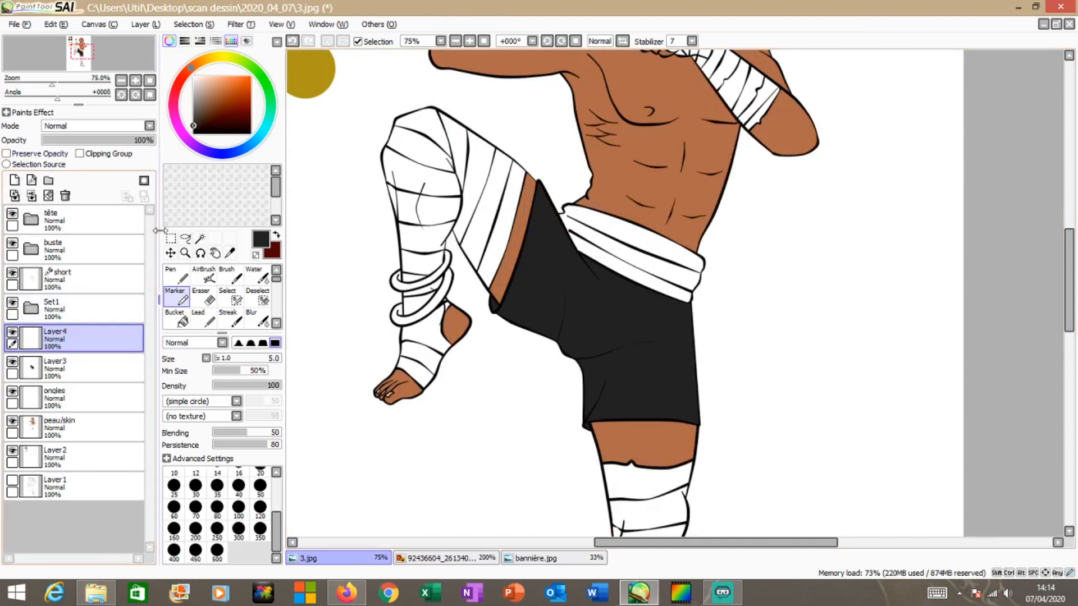
pyautogui.click(230, 253)
pyautogui.click(198, 99)
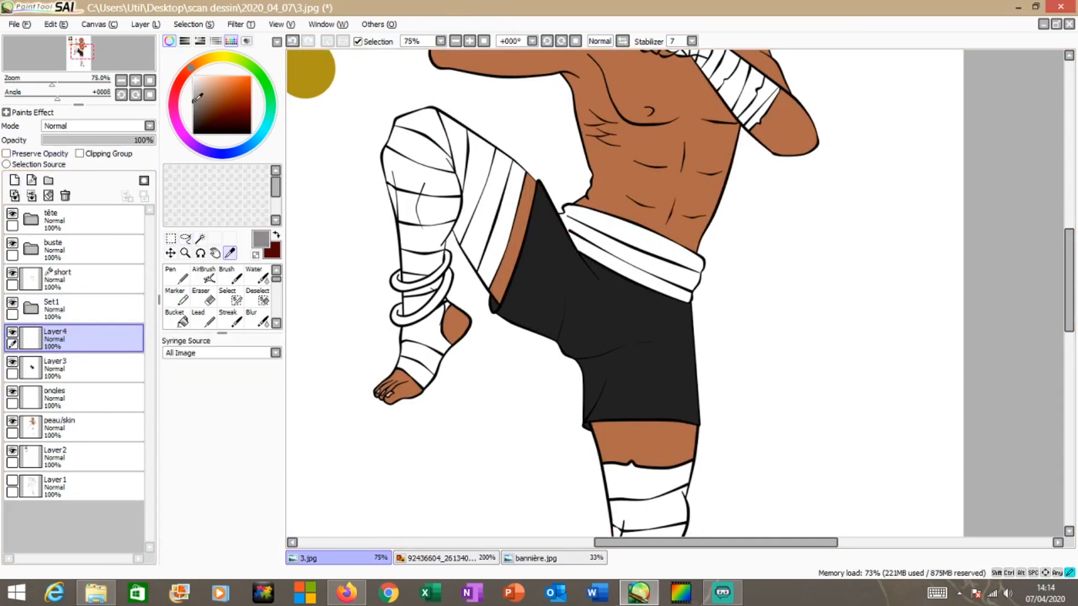
pyautogui.scroll(1, 674, 230)
pyautogui.scroll(-3, 664, 231)
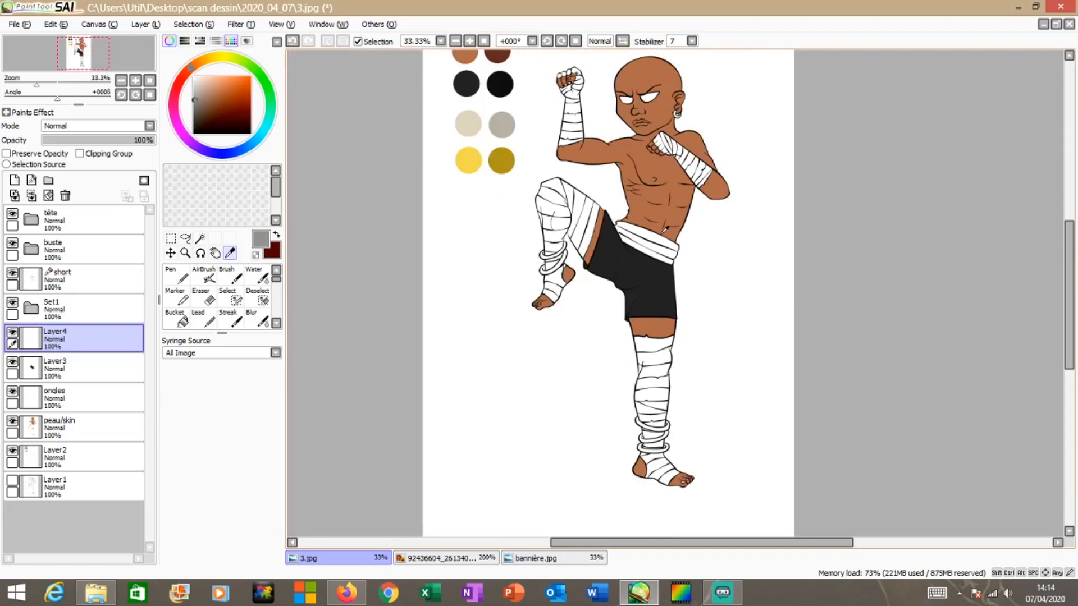
# Bucket-fill the folds of the shorts' waistband with the medium grey on the new layer
pyautogui.scroll(4, 664, 230)
pyautogui.click(177, 318)
pyautogui.click(560, 272)
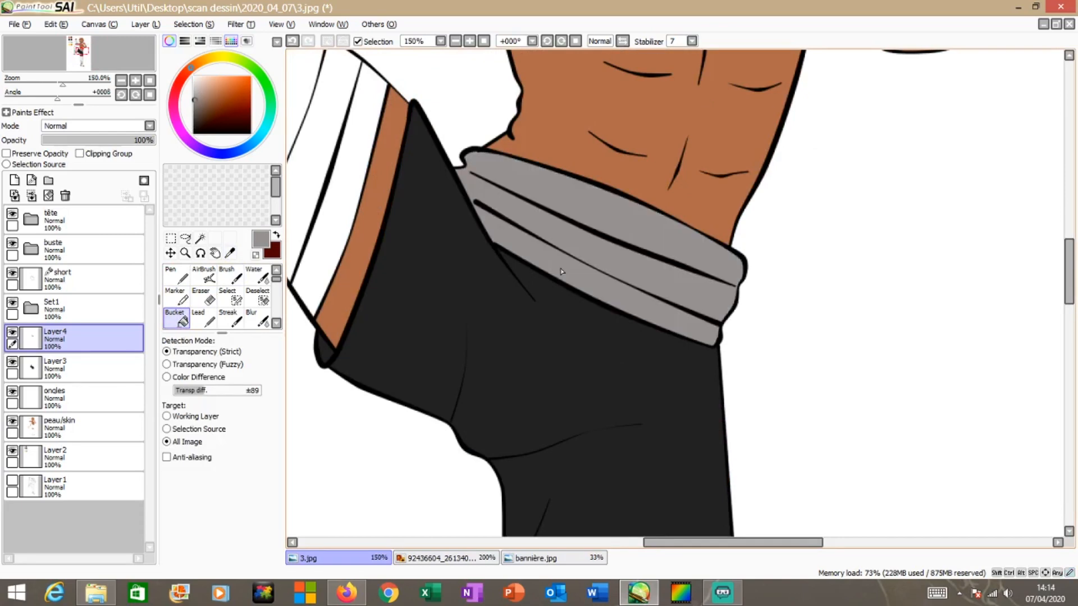
# Undo the medium grey fill on the shorts' waistband
pyautogui.scroll(-4, 562, 272)
pyautogui.click(55, 24)
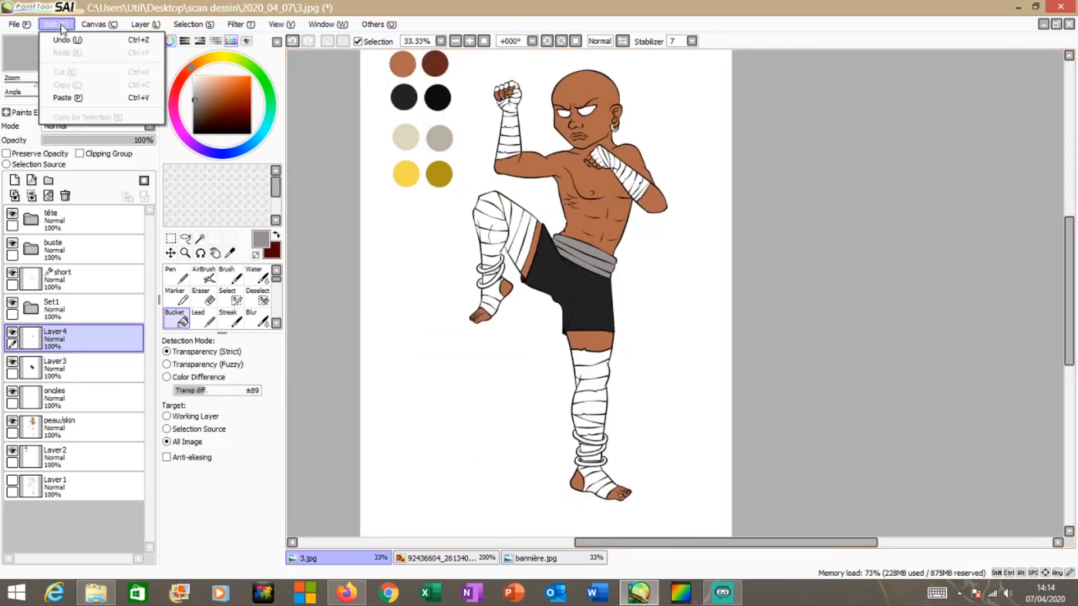
pyautogui.click(62, 37)
# Sample the light beige palette swatch and bucket-fill the shorts' waistband with it
pyautogui.click(230, 253)
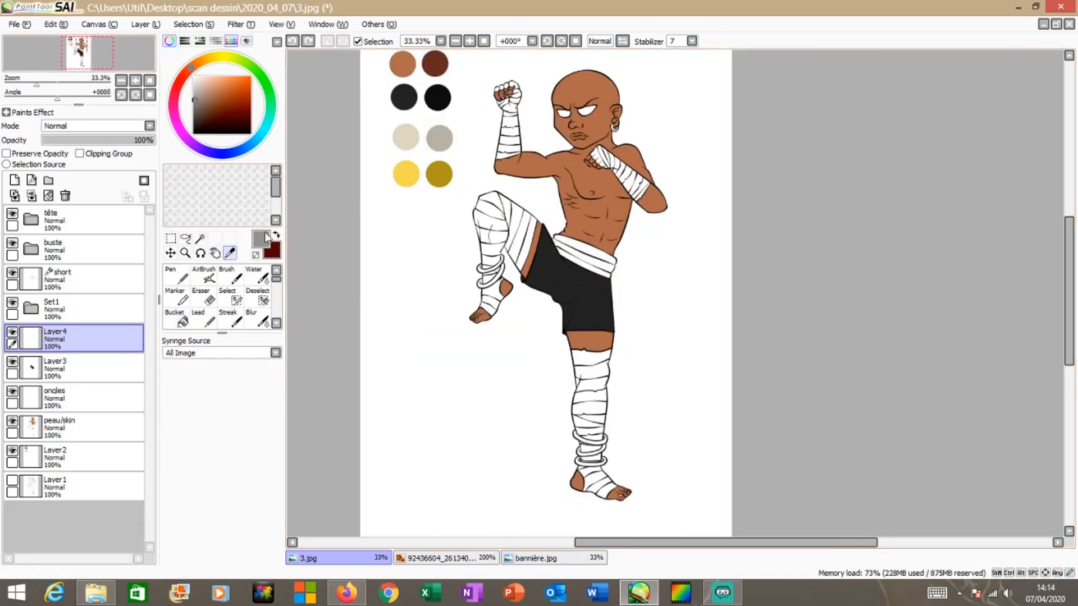
pyautogui.click(405, 138)
pyautogui.scroll(4, 405, 138)
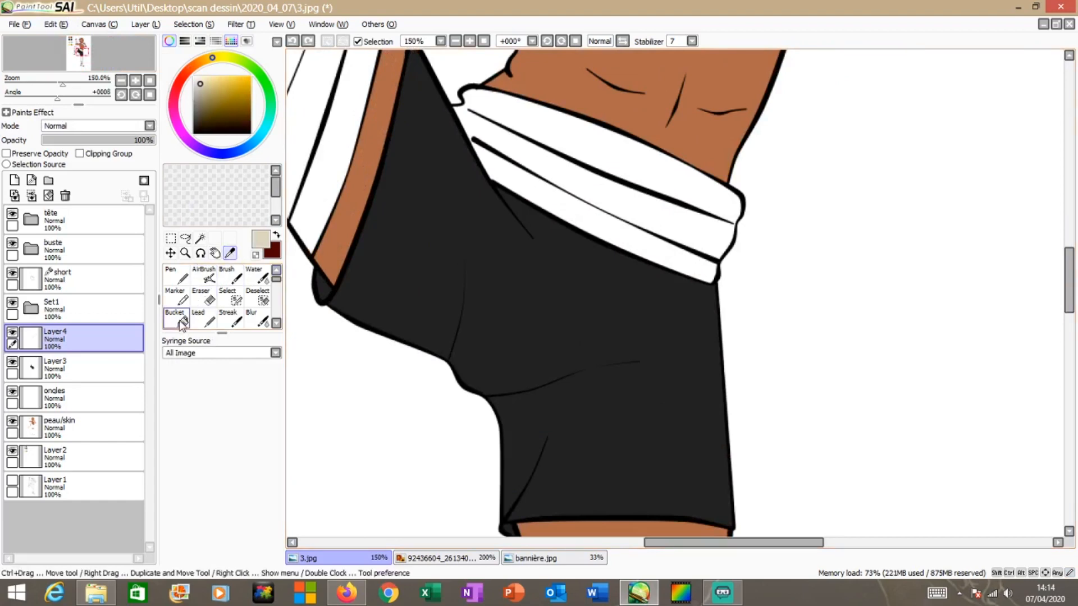
pyautogui.click(183, 321)
pyautogui.click(538, 198)
# Rename the shorts' colour layer Layer3 as short
pyautogui.scroll(-5, 623, 205)
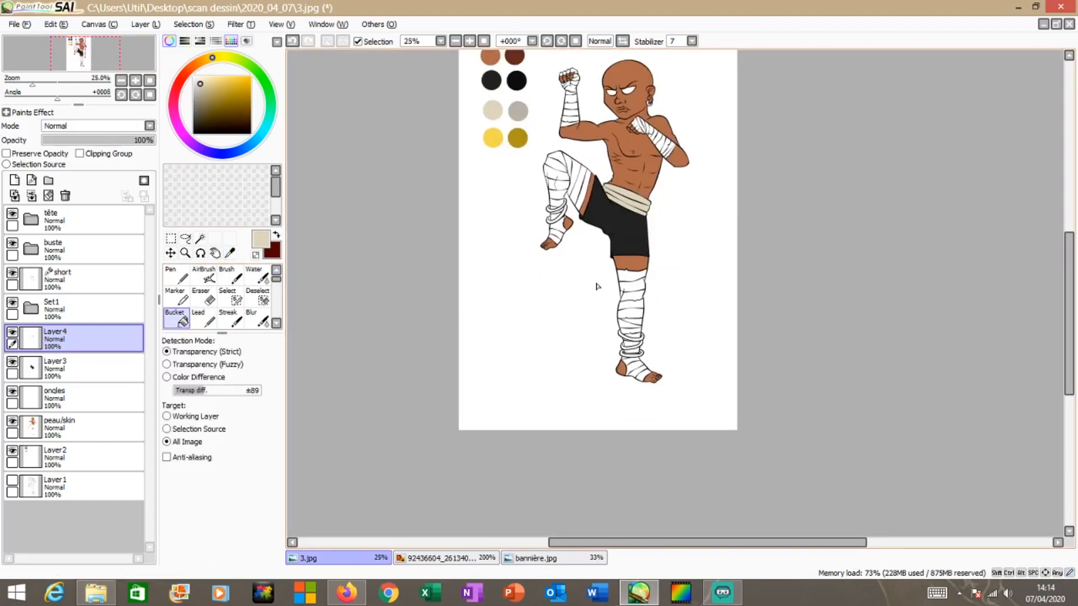
pyautogui.scroll(4, 616, 234)
pyautogui.scroll(-4, 585, 255)
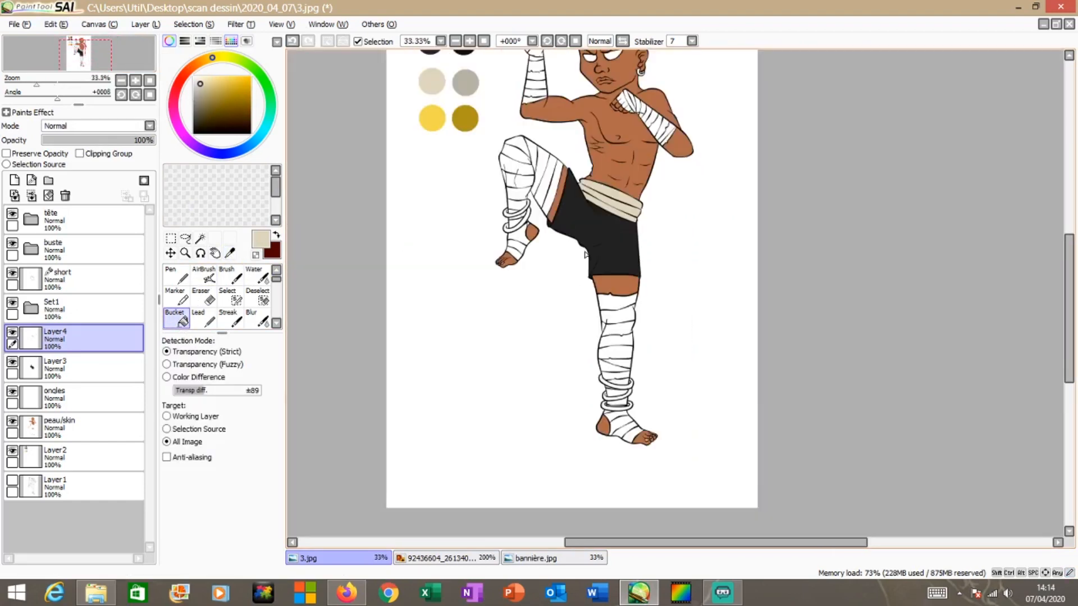
pyautogui.scroll(-1, 597, 235)
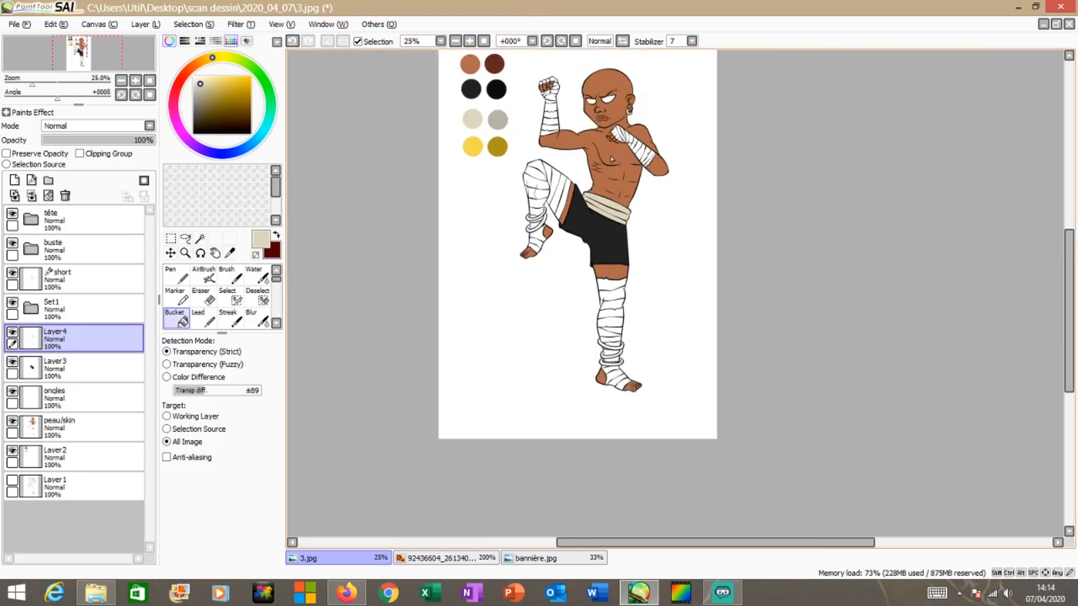
pyautogui.scroll(2, 612, 159)
pyautogui.doubleClick(81, 369)
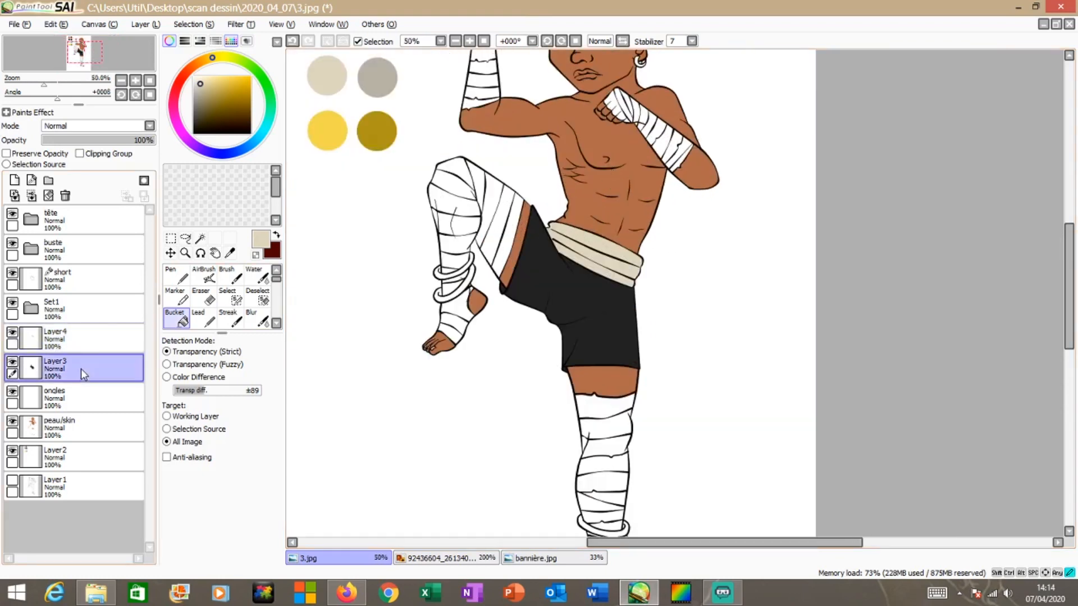
pyautogui.write('s')
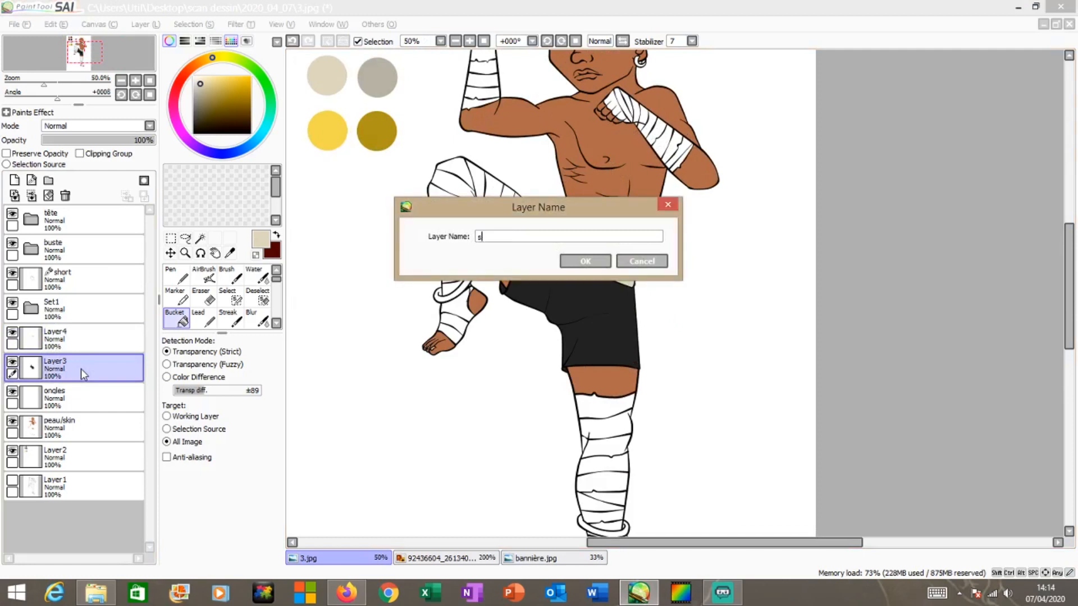
pyautogui.write('hort')
pyautogui.click(586, 261)
# Rename the waistband's colour layer Layer4 as bande
pyautogui.click(77, 347)
pyautogui.doubleClick(77, 347)
pyautogui.write('band')
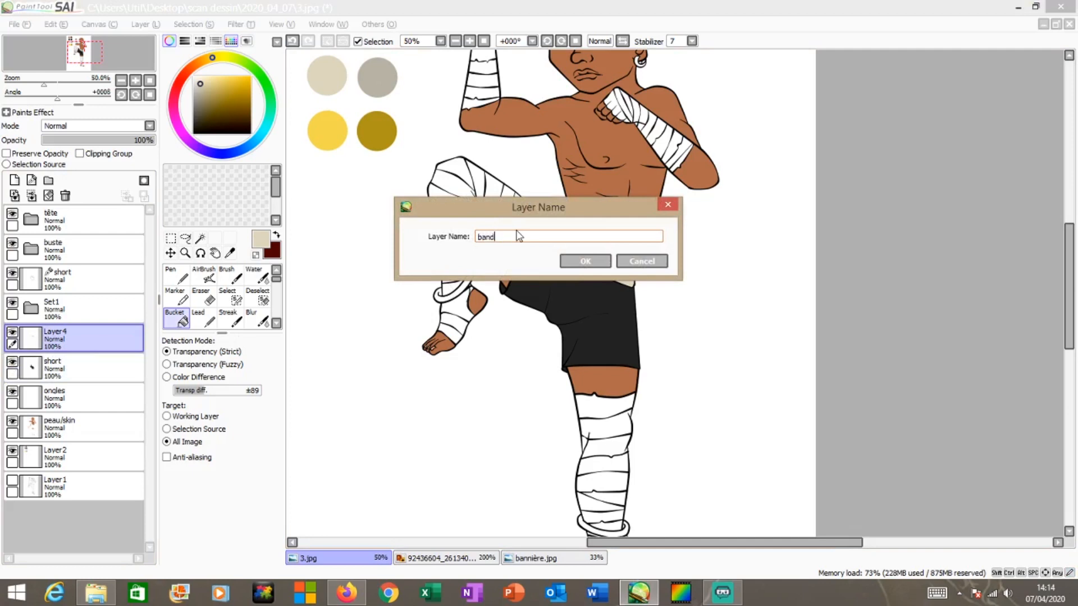
pyautogui.click(585, 262)
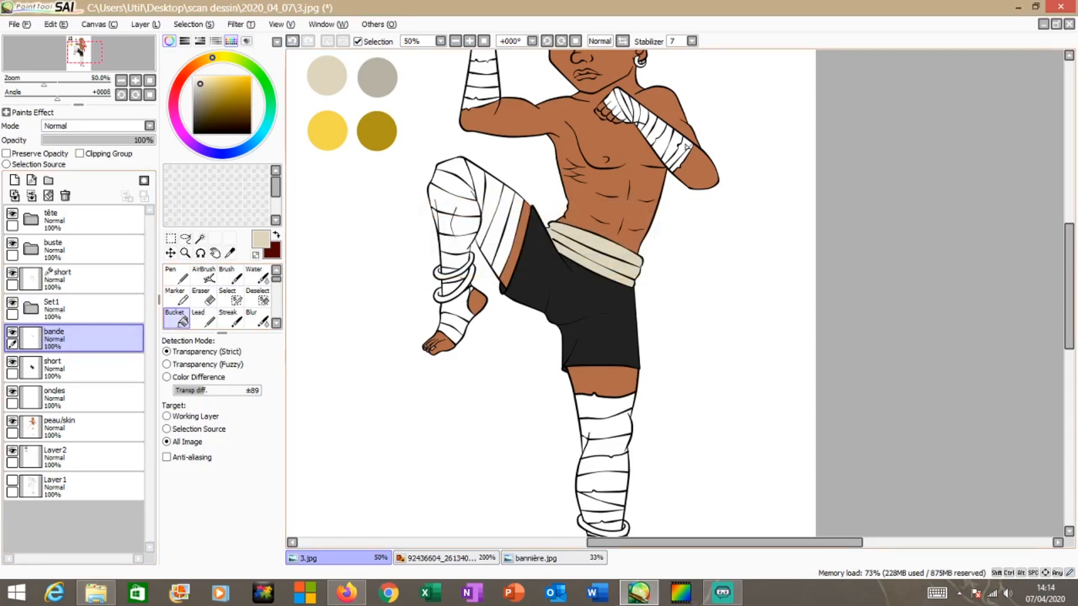
# Bucket-fill the bandage strips on the bent arm's forearm with the light beige, from elbow to wrist
pyautogui.scroll(3, 677, 144)
pyautogui.click(712, 206)
pyautogui.click(710, 181)
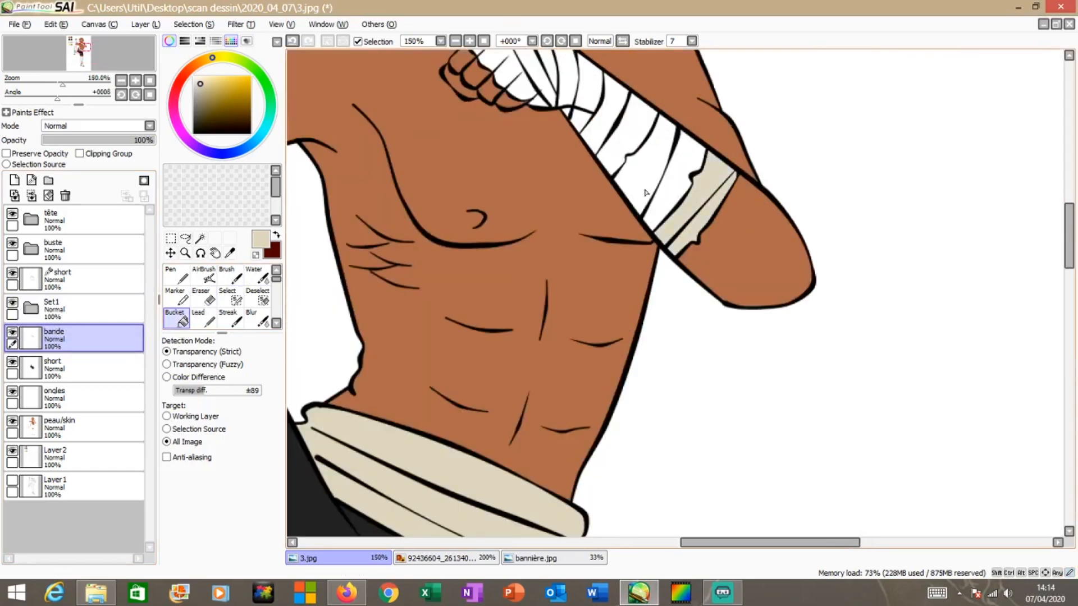
pyautogui.click(684, 174)
pyautogui.click(650, 176)
pyautogui.click(642, 130)
pyautogui.click(598, 133)
pyautogui.click(582, 120)
pyautogui.click(595, 90)
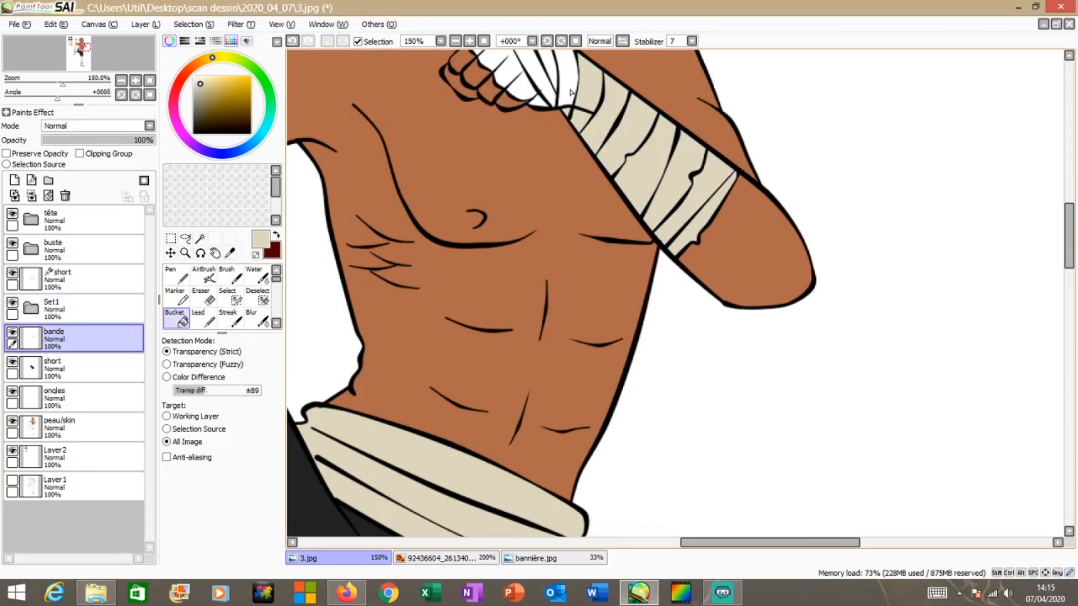
# Bucket-fill the bandages around the bent arm's wrist and hand with the same beige
pyautogui.click(568, 85)
pyautogui.click(550, 76)
pyautogui.click(537, 87)
pyautogui.click(528, 95)
# Bucket-fill the bandages on the raised fist's knuckles, thumb and palm with the light beige
pyautogui.scroll(-4, 531, 98)
pyautogui.scroll(-1, 577, 112)
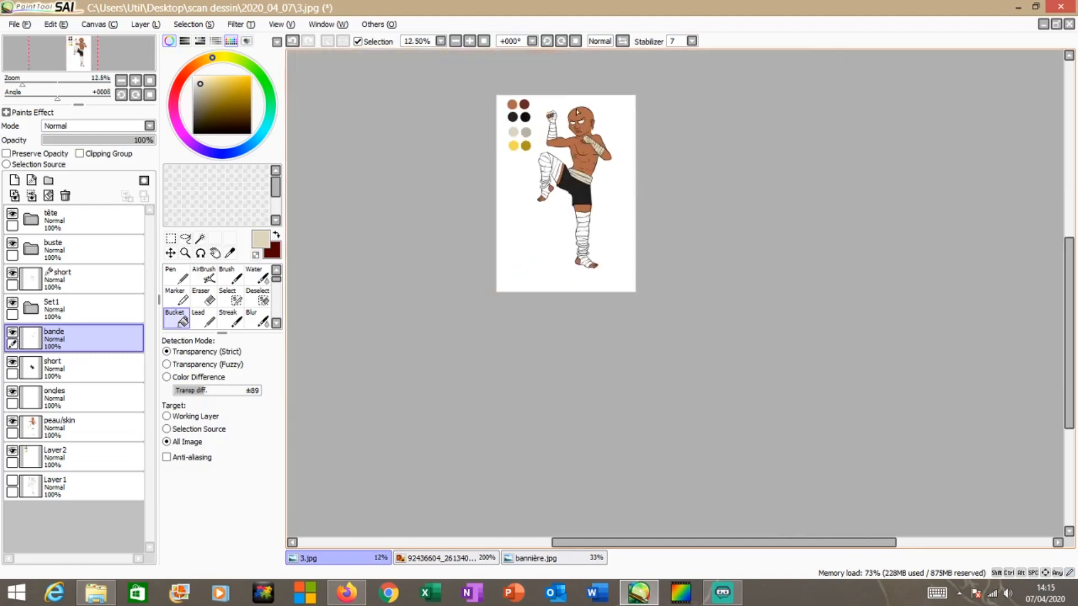
pyautogui.scroll(5, 472, 93)
pyautogui.click(428, 194)
pyautogui.click(446, 181)
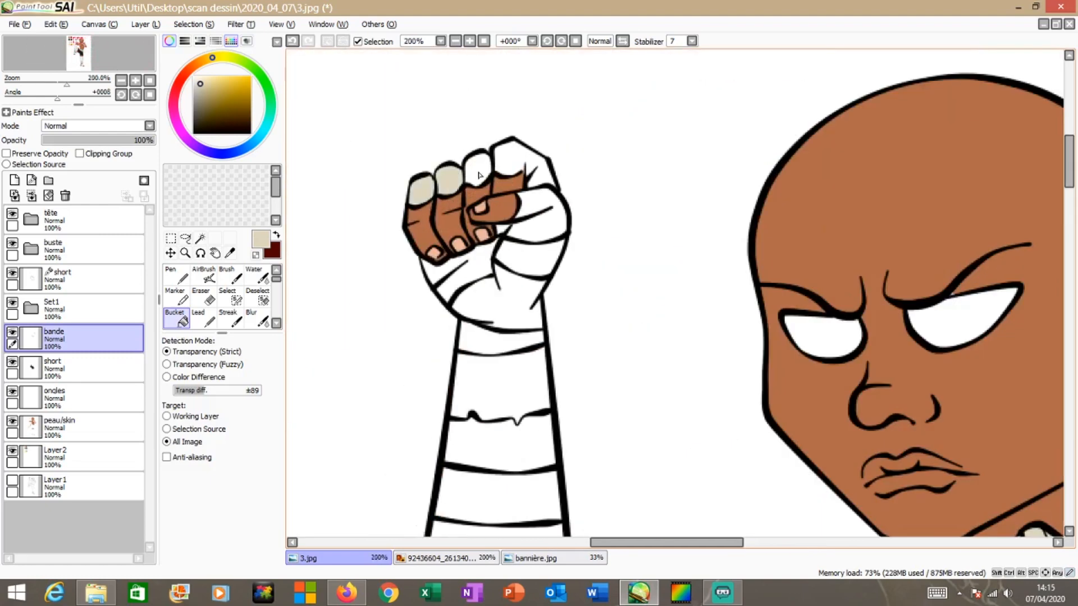
pyautogui.click(479, 169)
pyautogui.click(515, 159)
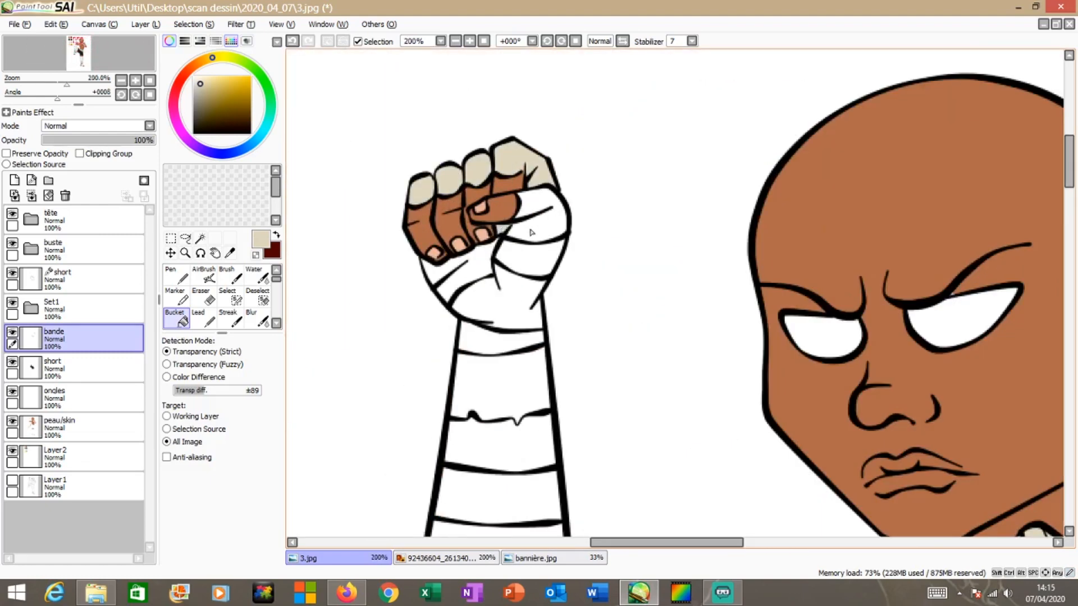
pyautogui.click(530, 208)
pyautogui.click(525, 266)
pyautogui.click(509, 295)
pyautogui.click(470, 274)
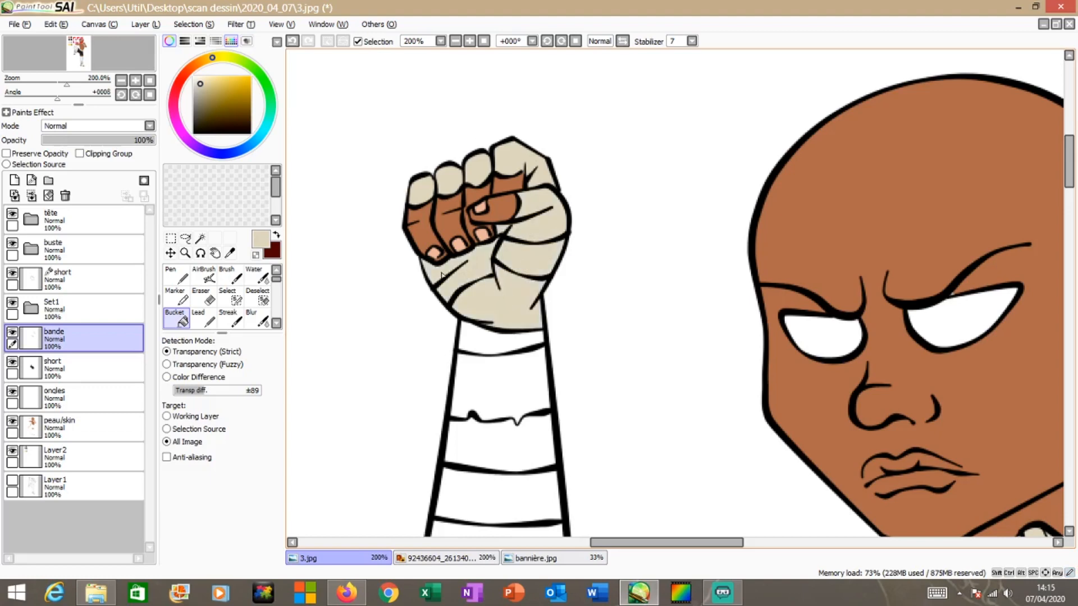
# Bucket-fill every bandage strip on the raised forearm with beige, from the wrist to the elbow
pyautogui.click(493, 341)
pyautogui.click(491, 391)
pyautogui.scroll(-4, 510, 313)
pyautogui.scroll(4, 504, 362)
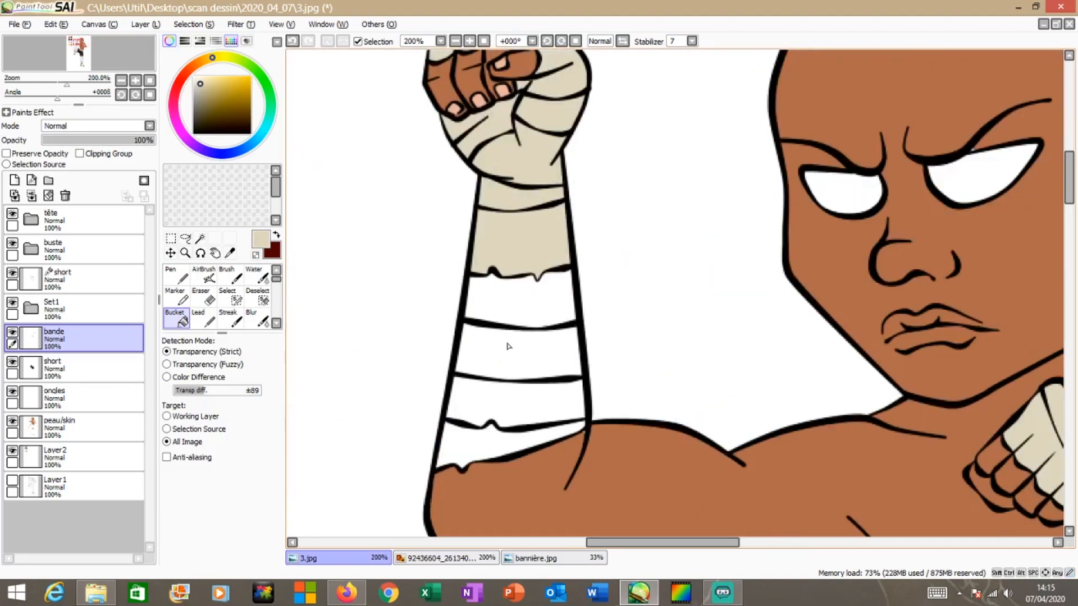
pyautogui.click(505, 305)
pyautogui.click(503, 355)
pyautogui.click(499, 402)
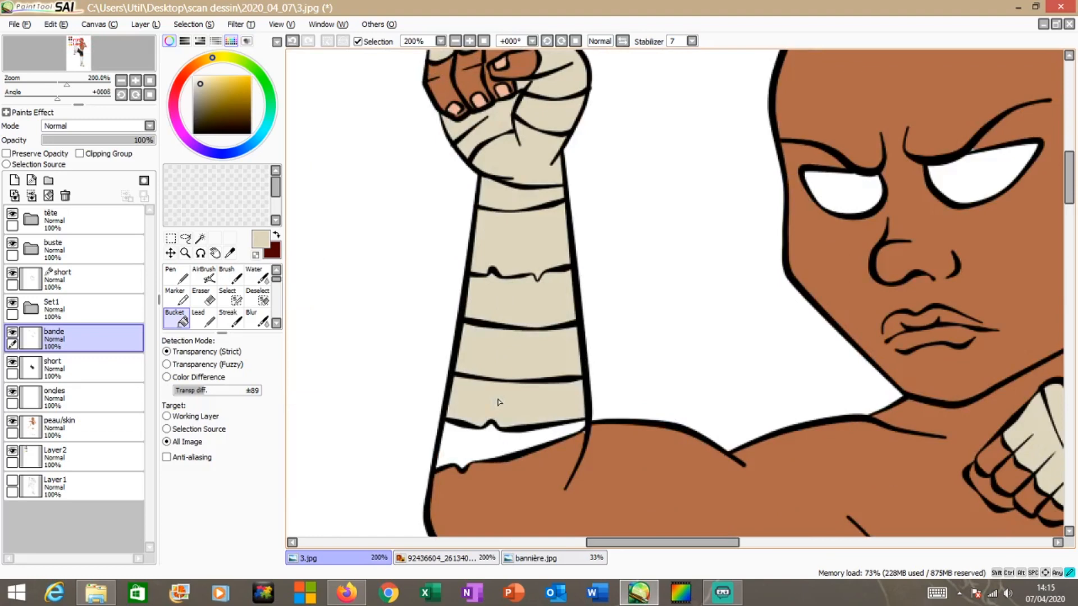
pyautogui.click(459, 450)
# Bucket-fill the bandages on the raised leg's foot, ankle and lower shin with beige, leaving the loose rings white
pyautogui.scroll(-6, 459, 449)
pyautogui.scroll(2, 466, 319)
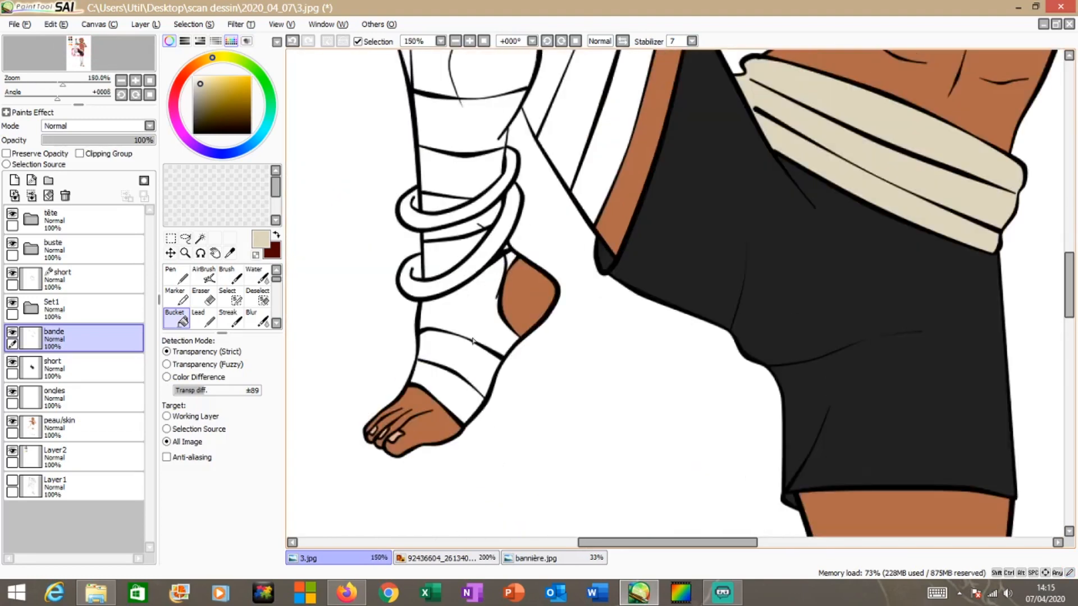
pyautogui.click(455, 400)
pyautogui.click(471, 364)
pyautogui.click(492, 296)
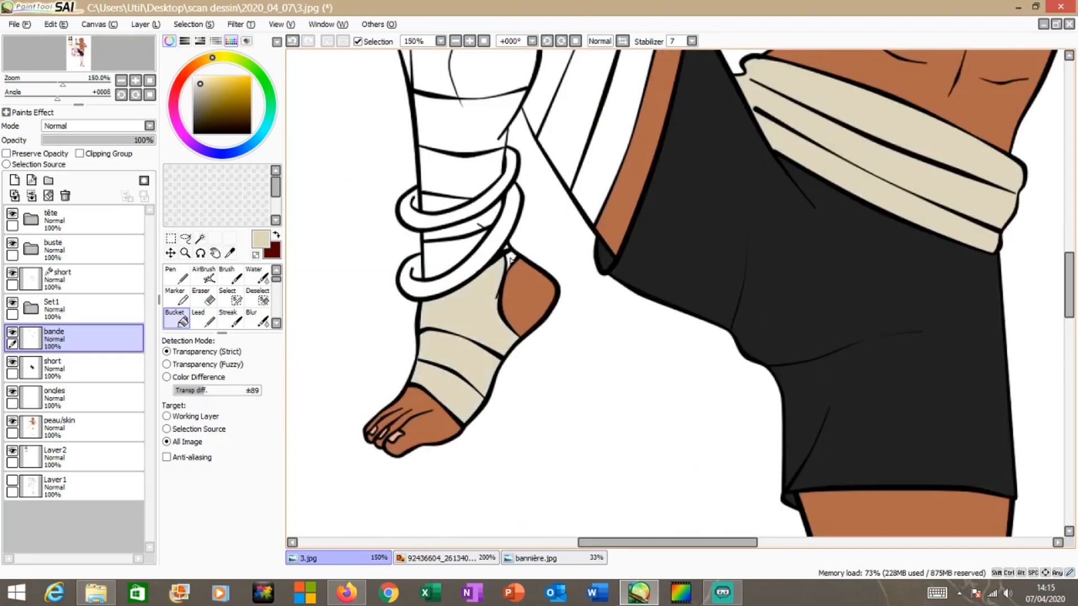
pyautogui.click(442, 251)
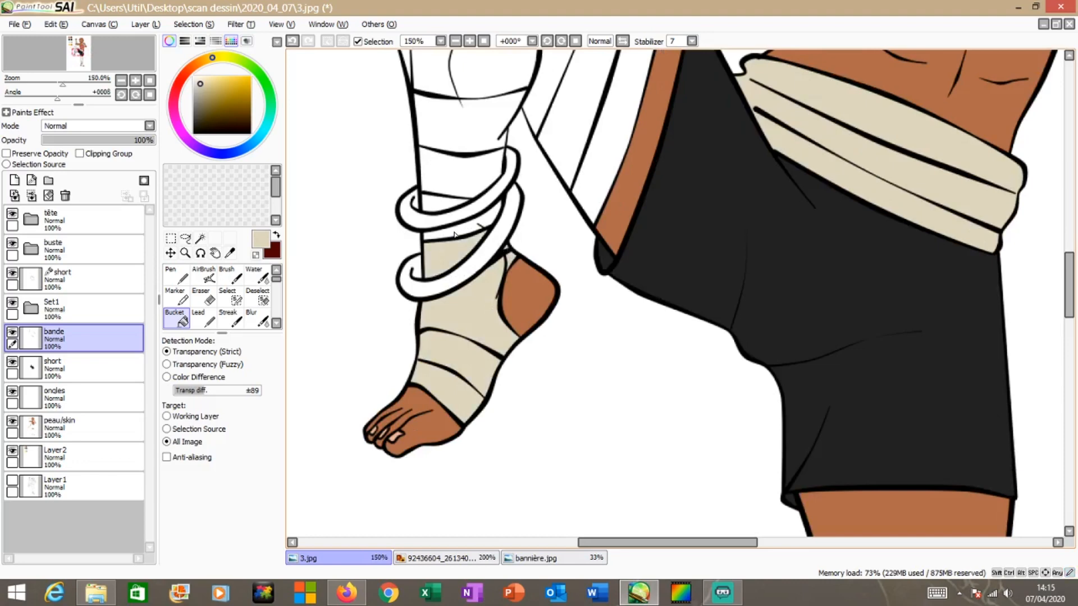
pyautogui.click(447, 212)
pyautogui.click(453, 186)
pyautogui.click(457, 130)
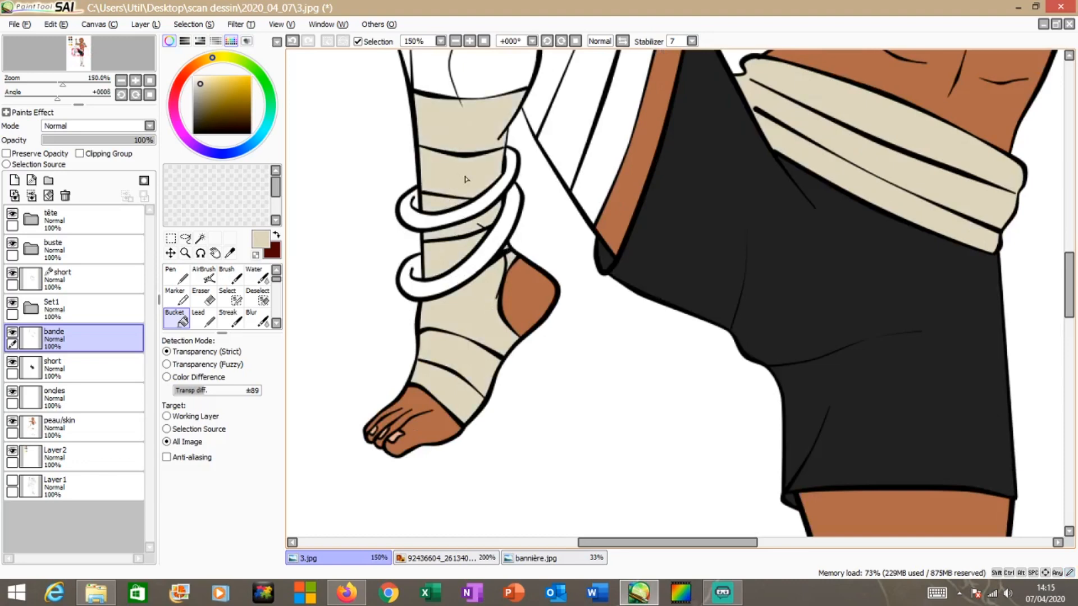
# Bucket-fill the remaining bandage strips on the raised leg's shin and calf up to the knee
pyautogui.scroll(-6, 465, 162)
pyautogui.scroll(5, 467, 151)
pyautogui.click(432, 247)
pyautogui.click(411, 230)
pyautogui.click(428, 205)
pyautogui.click(458, 262)
pyautogui.click(455, 141)
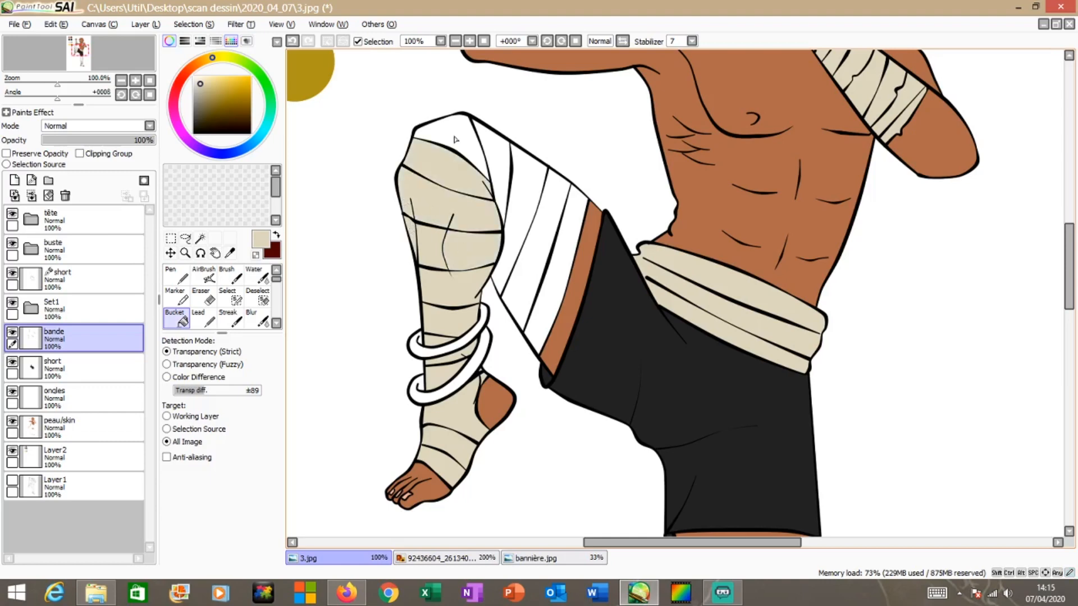
# Bucket-fill the bandages over the raised leg's knee and thigh with beige
pyautogui.click(456, 140)
pyautogui.click(497, 167)
pyautogui.click(523, 183)
pyautogui.click(531, 245)
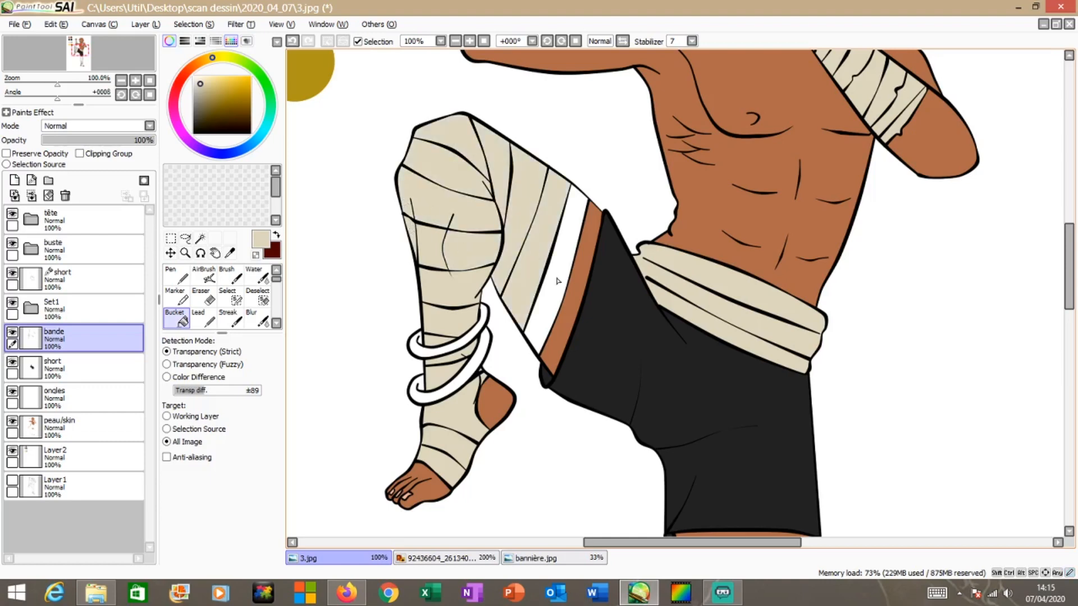
pyautogui.click(556, 279)
# Bucket-fill the bandage strips on the standing foot with the light beige
pyautogui.scroll(-4, 564, 315)
pyautogui.scroll(6, 533, 318)
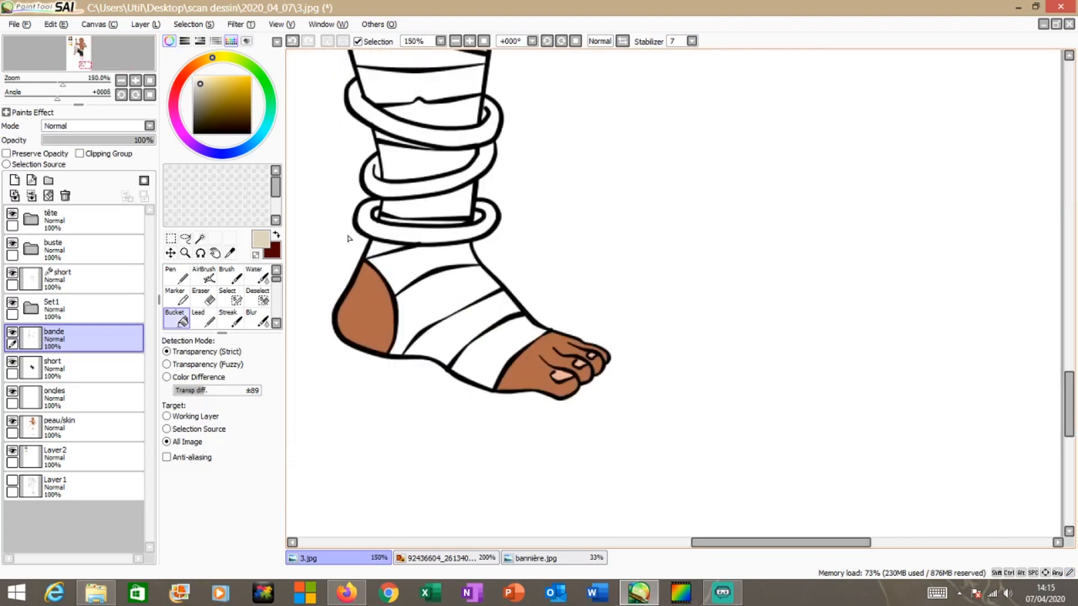
pyautogui.click(490, 362)
pyautogui.click(443, 343)
pyautogui.click(435, 287)
pyautogui.click(396, 264)
pyautogui.click(375, 253)
# Bucket-fill the standing ankle's bandage sections between the loose rings, undoing the fill that spills over the figure
pyautogui.click(439, 222)
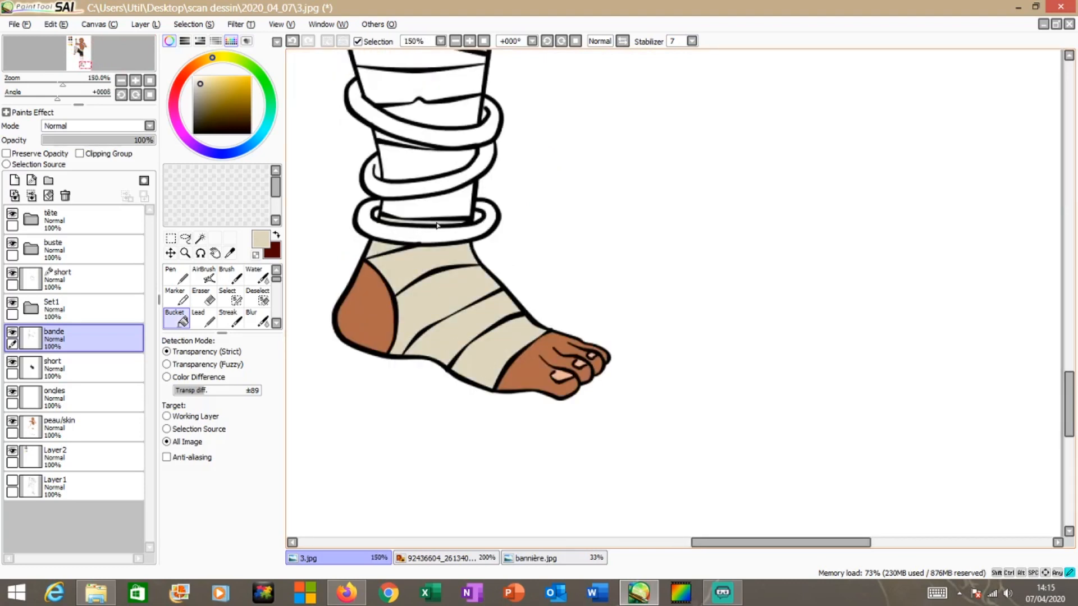
pyautogui.click(441, 214)
pyautogui.click(397, 161)
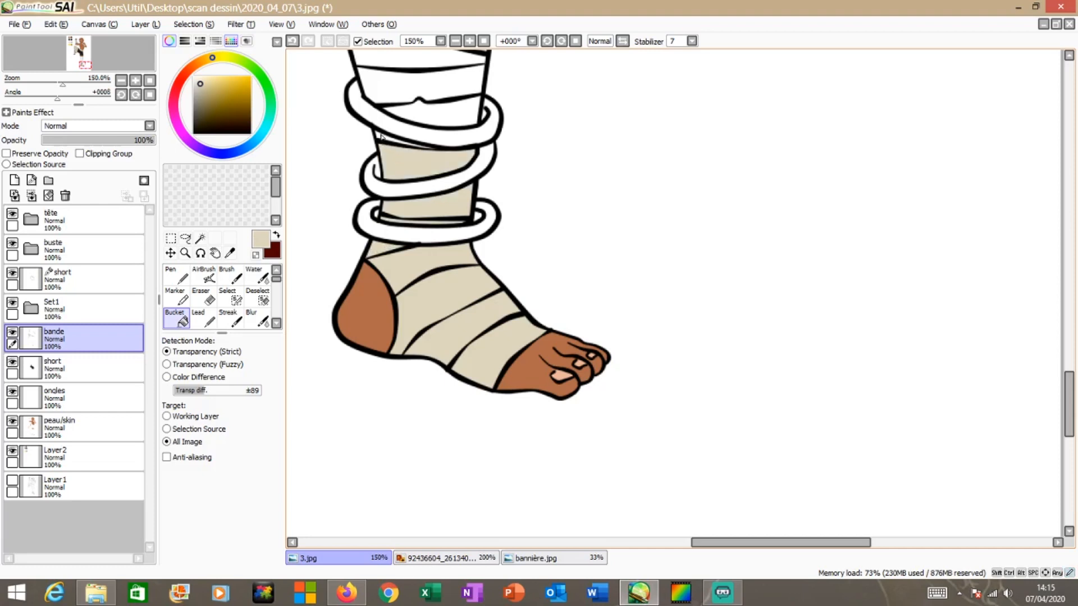
pyautogui.click(381, 137)
pyautogui.click(49, 24)
pyautogui.click(78, 39)
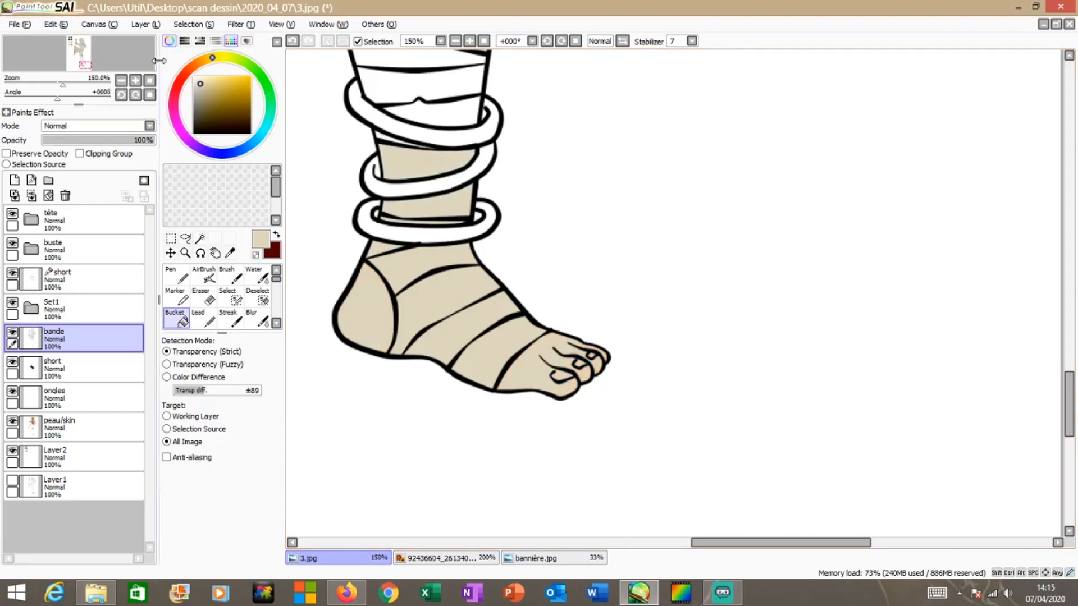
pyautogui.click(384, 137)
# Try to bucket-fill the area around the standing ankle's uppermost loose ring, and undo the stray fills
pyautogui.click(424, 127)
pyautogui.click(425, 119)
pyautogui.click(51, 24)
pyautogui.click(65, 39)
pyautogui.click(51, 24)
pyautogui.click(66, 40)
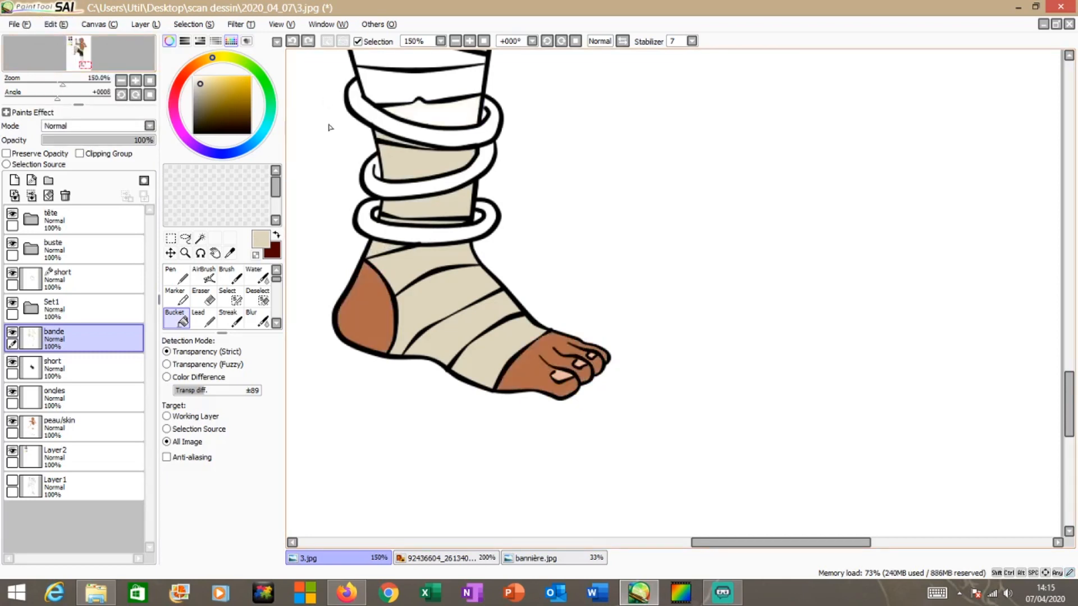
# Bucket-fill the standing leg's bandage strips just above the uppermost loose ring
pyautogui.click(445, 118)
pyautogui.click(393, 85)
pyautogui.click(406, 60)
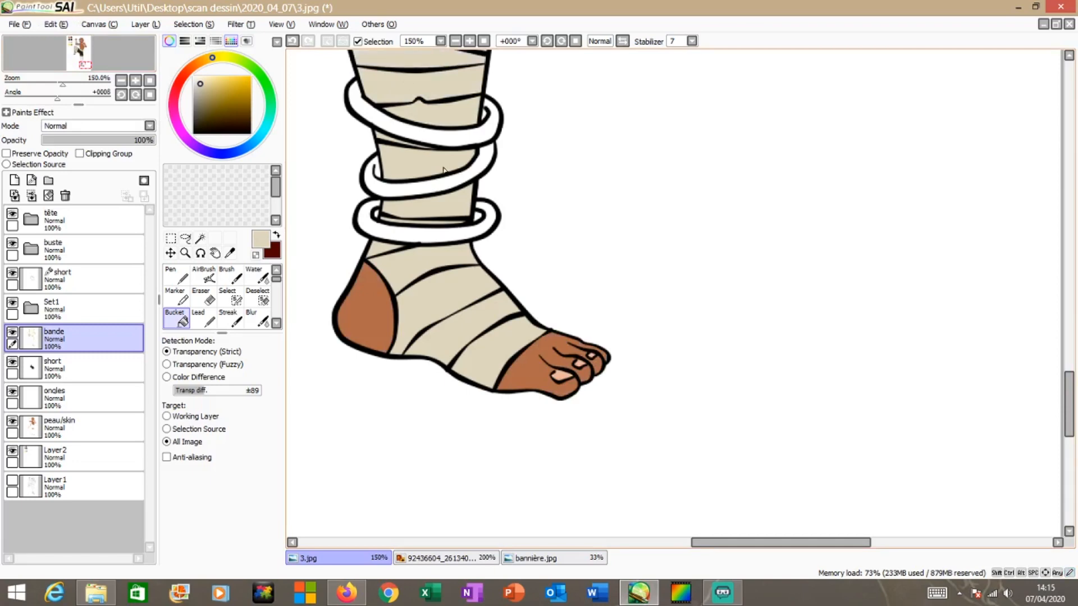
# Bucket-fill the remaining bandage strips on the standing leg with beige, from the upper wraps down to the lower shin
pyautogui.scroll(-4, 444, 168)
pyautogui.scroll(4, 449, 127)
pyautogui.scroll(-4, 449, 127)
pyautogui.click(446, 72)
pyautogui.click(452, 79)
pyautogui.scroll(3, 452, 78)
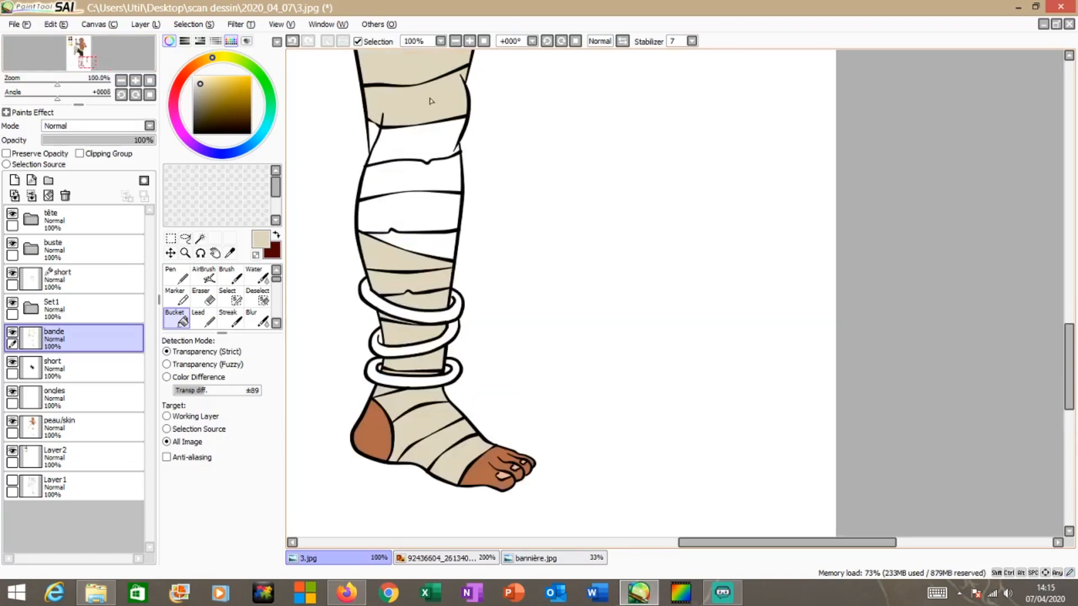
pyautogui.click(393, 144)
pyautogui.click(394, 180)
pyautogui.click(395, 209)
pyautogui.click(432, 249)
# Add a new layer above the bande layer
pyautogui.scroll(-4, 431, 249)
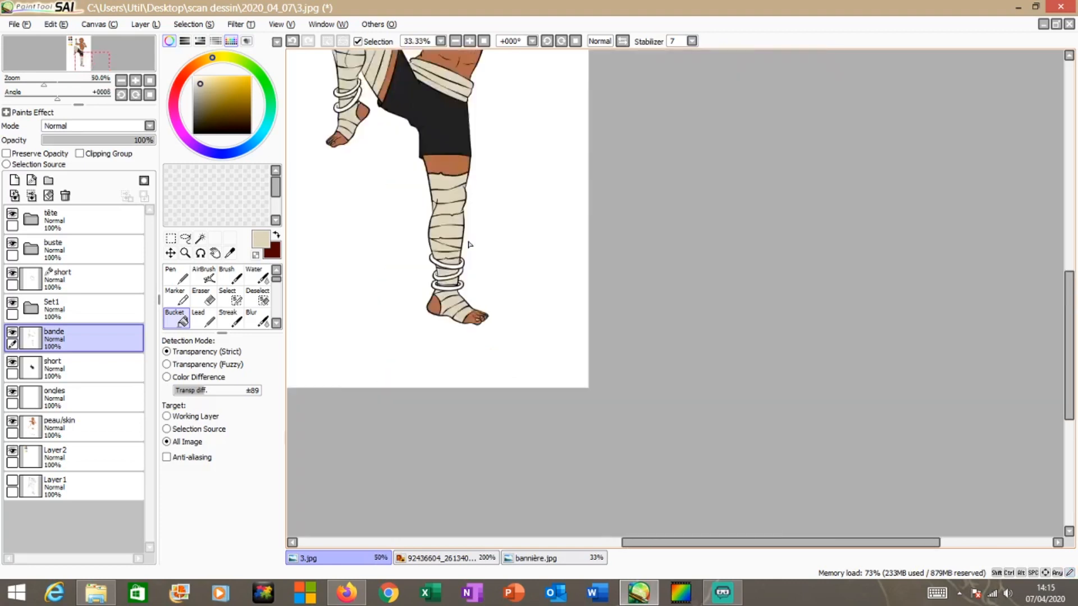
pyautogui.scroll(4, 440, 276)
pyautogui.scroll(-5, 440, 284)
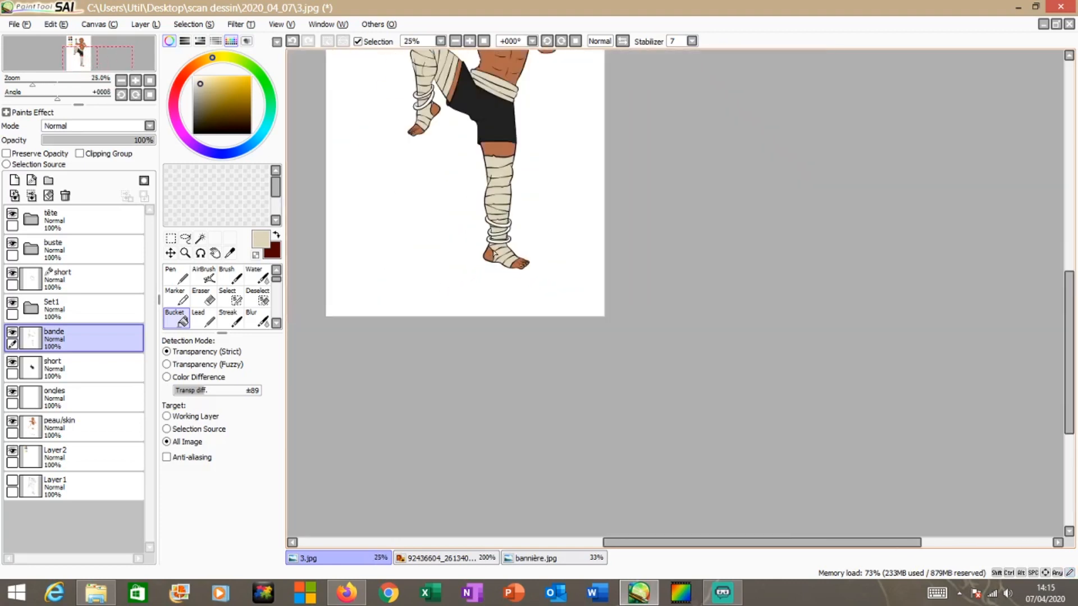
pyautogui.scroll(2, 499, 105)
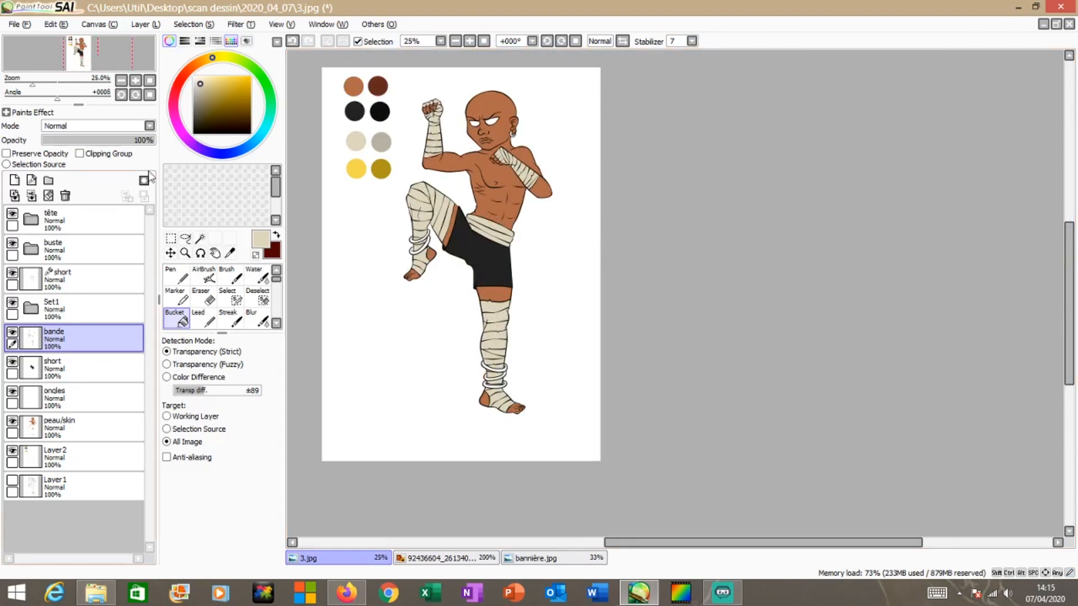
pyautogui.click(15, 180)
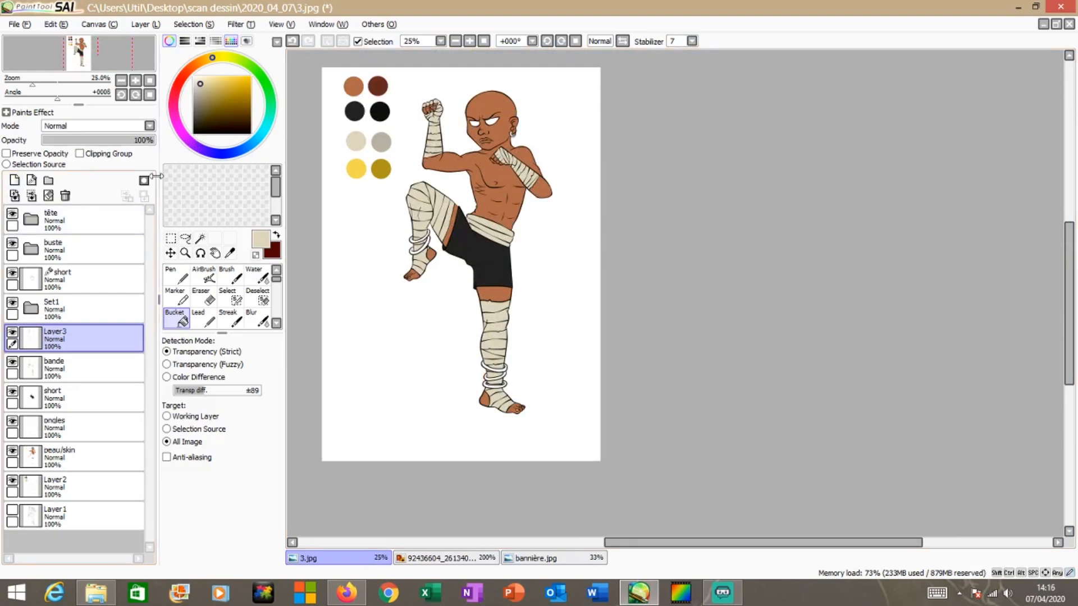
# Sample the yellow swatch and bucket-fill the fighter's earring on Layer3
pyautogui.click(229, 253)
pyautogui.click(359, 167)
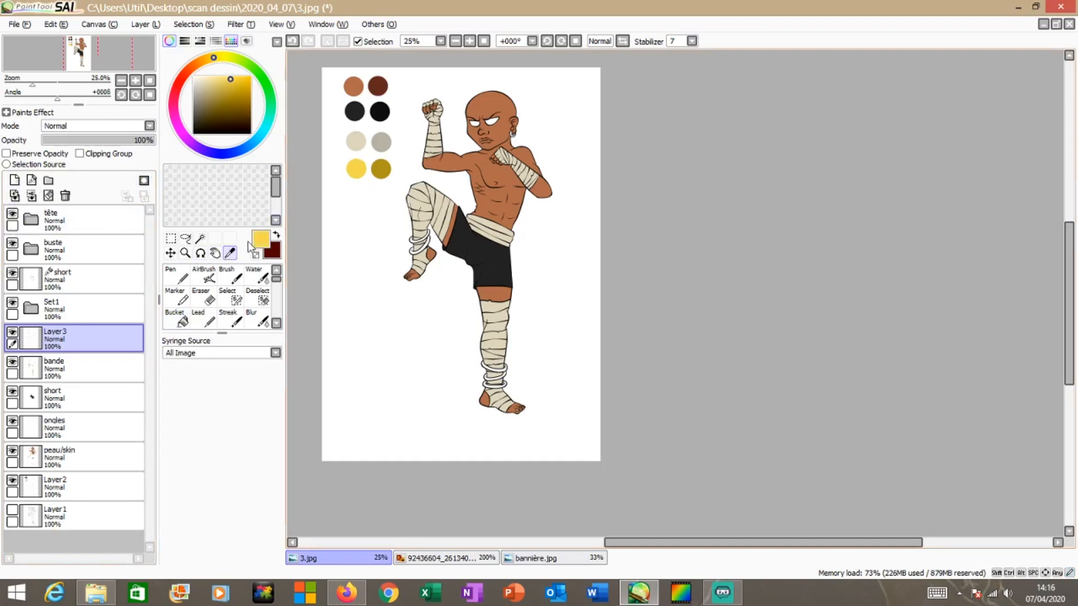
pyautogui.click(175, 320)
pyautogui.scroll(5, 474, 167)
pyautogui.click(475, 167)
pyautogui.scroll(-5, 494, 168)
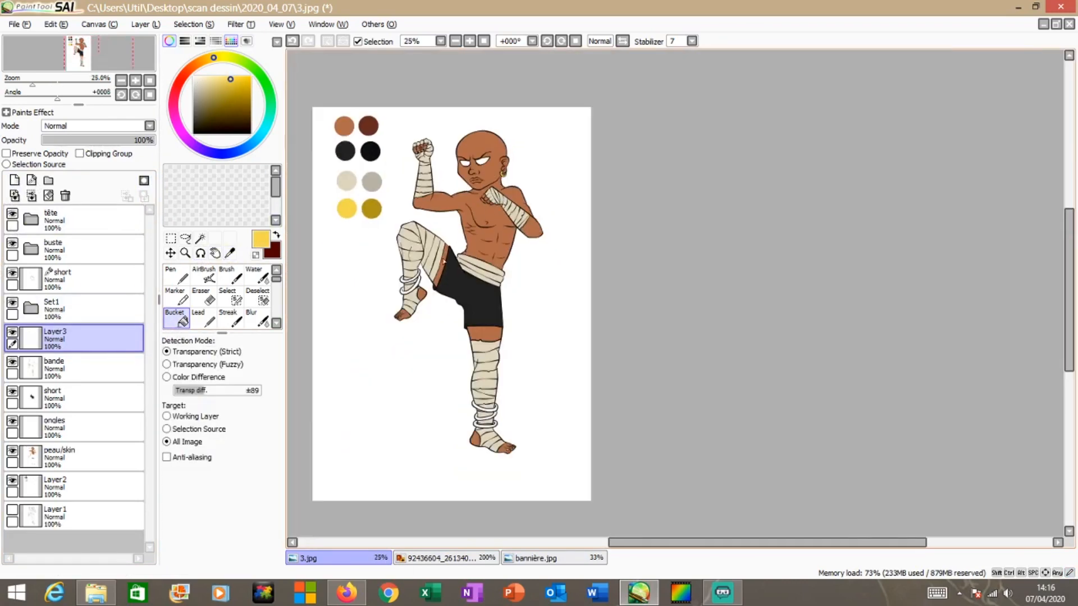
# Bucket-fill the two loose rings around the raised ankle with yellow
pyautogui.scroll(6, 408, 279)
pyautogui.click(393, 290)
pyautogui.click(416, 218)
pyautogui.scroll(-6, 615, 443)
# Bucket-fill the three loose rings around the standing ankle with yellow, from the lowest to the uppermost
pyautogui.scroll(1, 614, 443)
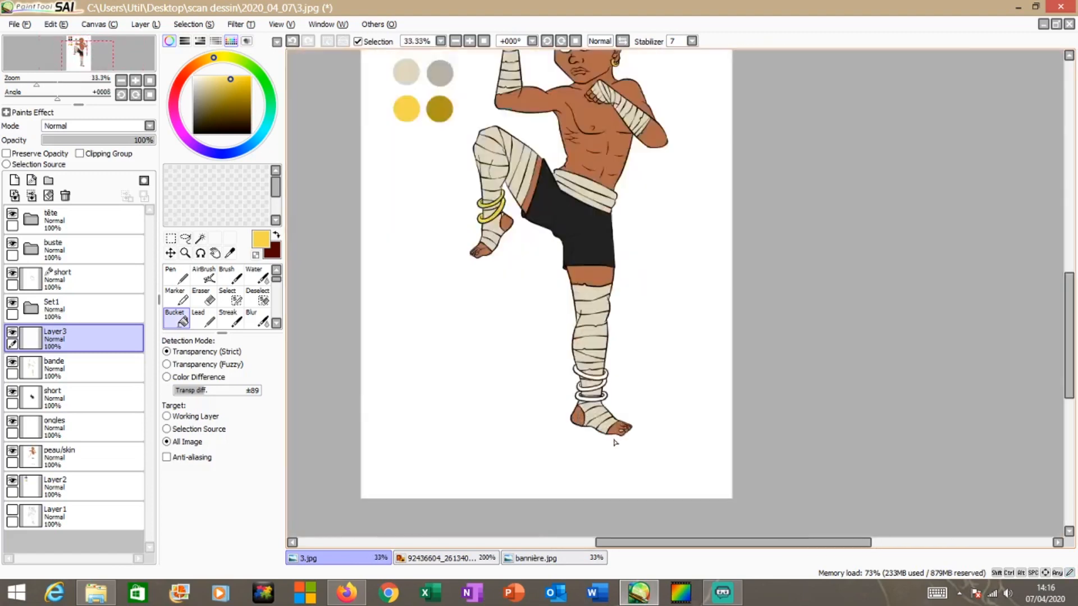
pyautogui.scroll(3, 615, 442)
pyautogui.click(560, 323)
pyautogui.click(528, 292)
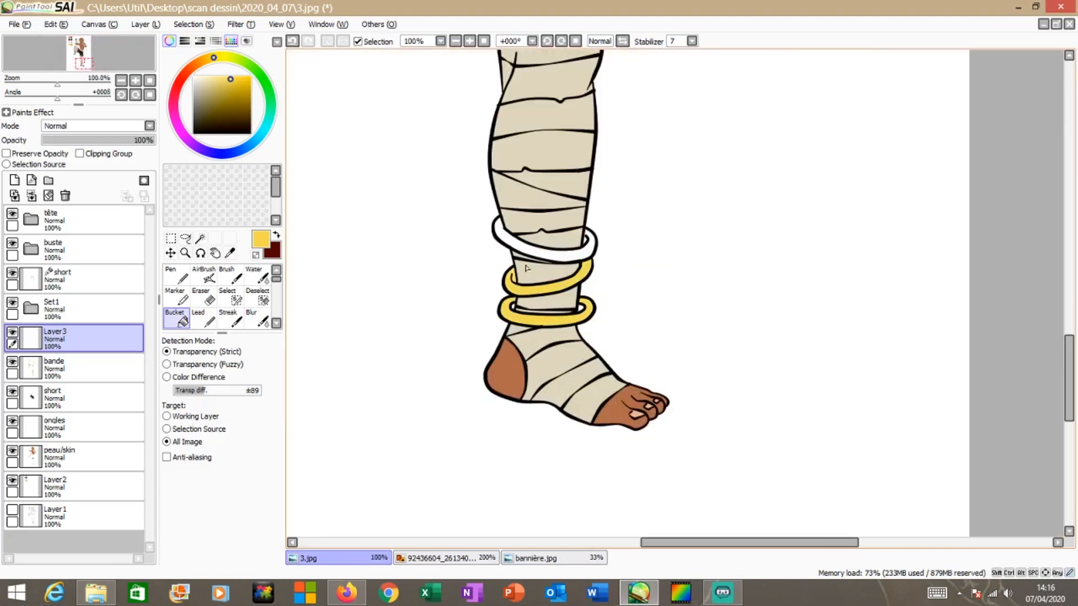
pyautogui.click(527, 254)
pyautogui.scroll(-5, 581, 428)
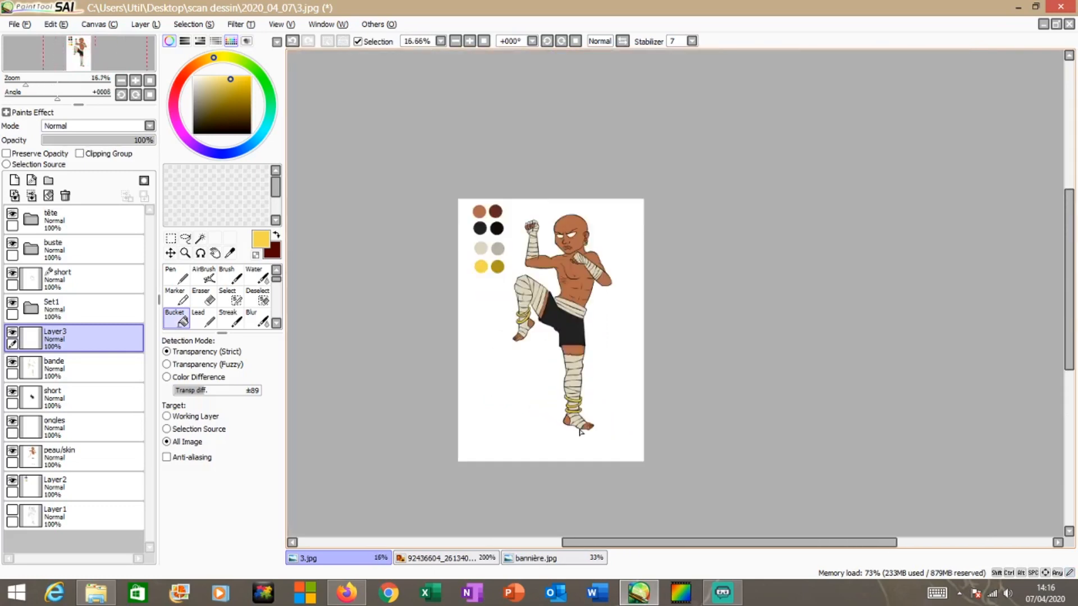
pyautogui.scroll(1, 606, 430)
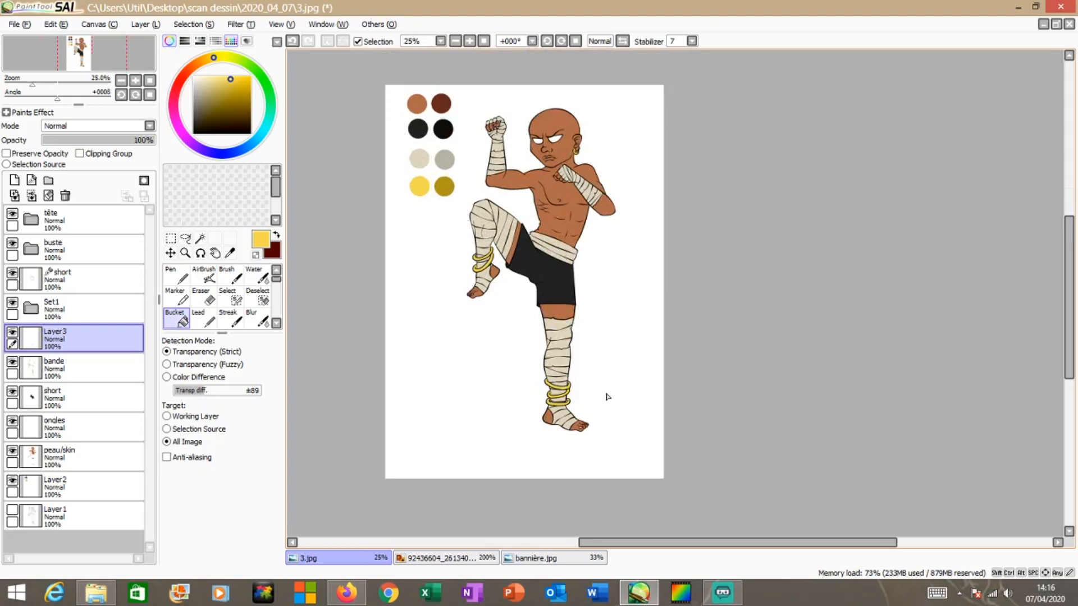
pyautogui.scroll(1, 584, 312)
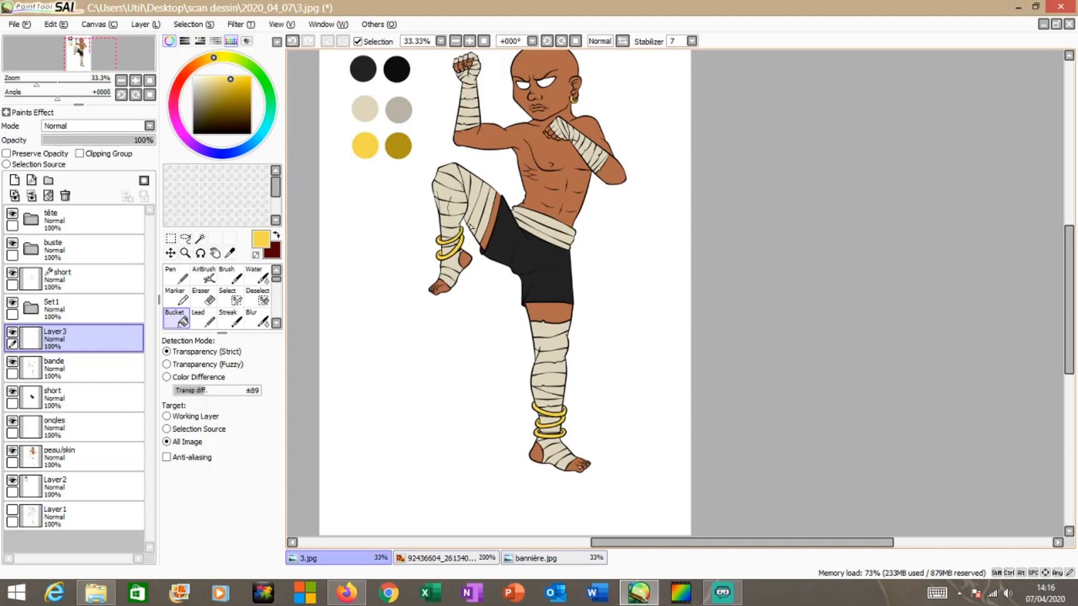
pyautogui.scroll(-1, 529, 286)
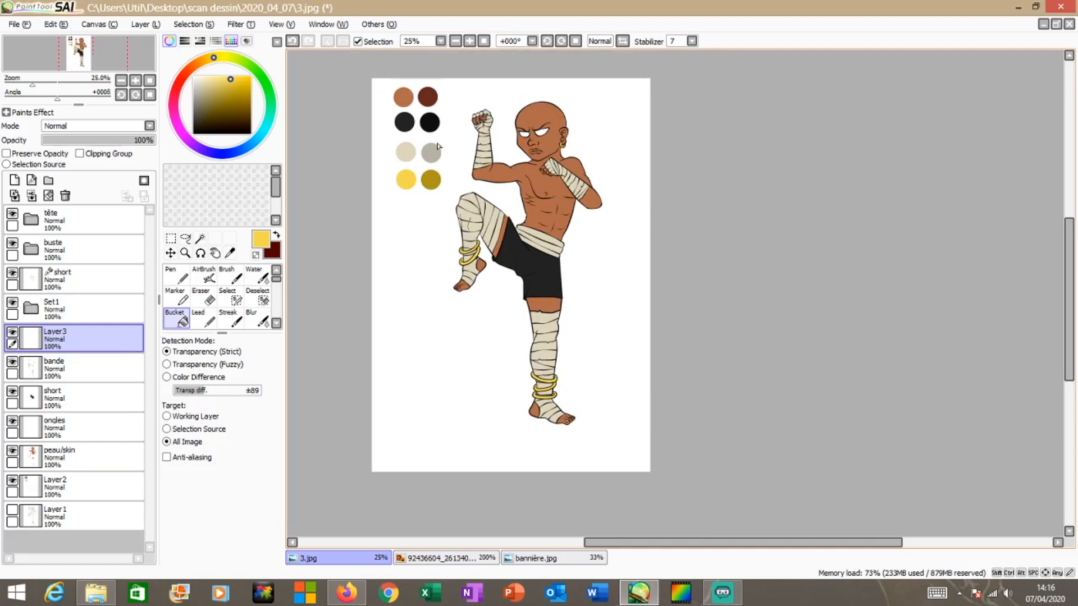
pyautogui.scroll(3, 494, 232)
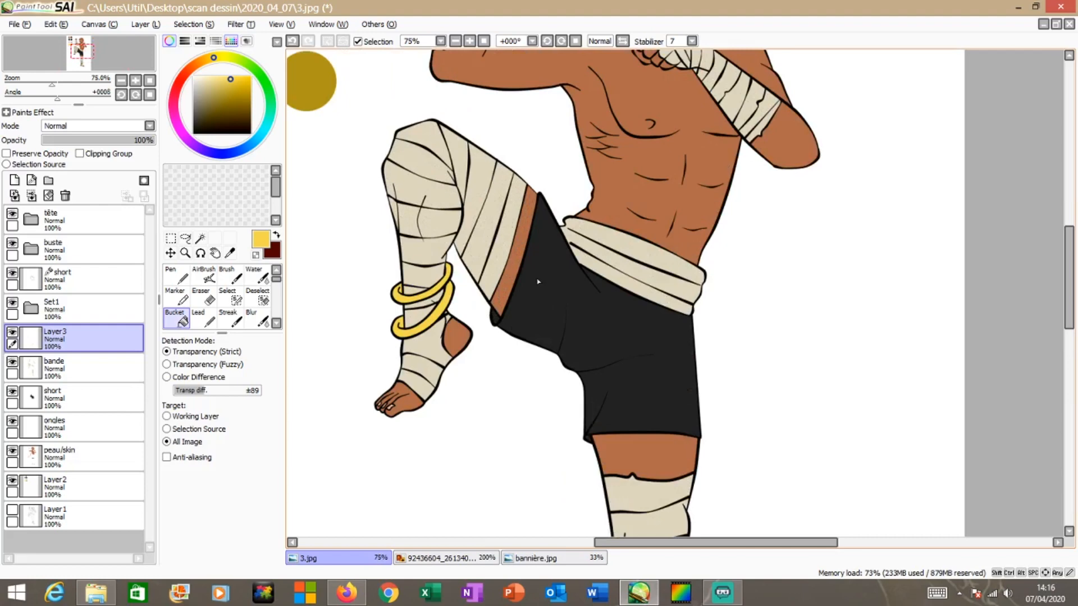
pyautogui.scroll(-2, 538, 282)
pyautogui.scroll(-1, 505, 292)
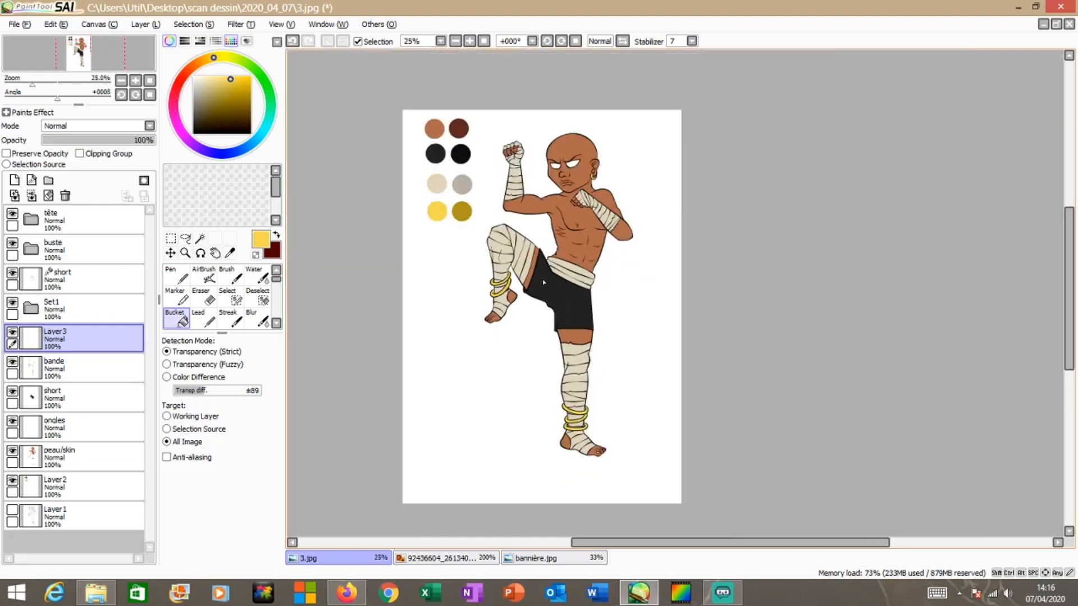
pyautogui.scroll(1, 556, 324)
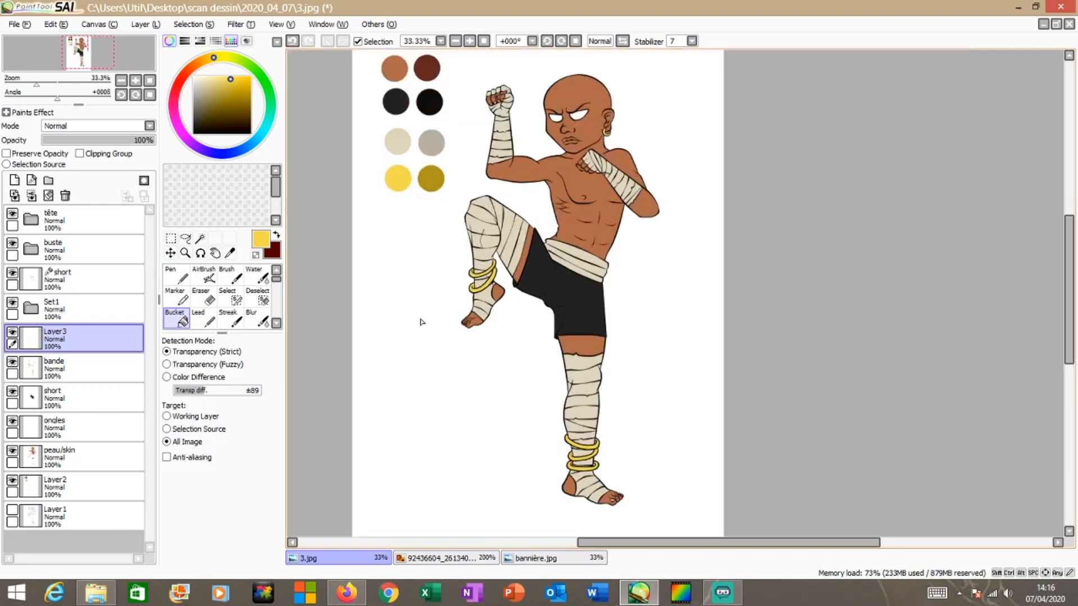
# Add a new layer above Layer3 and choose white as the colour for the eyes
pyautogui.click(15, 179)
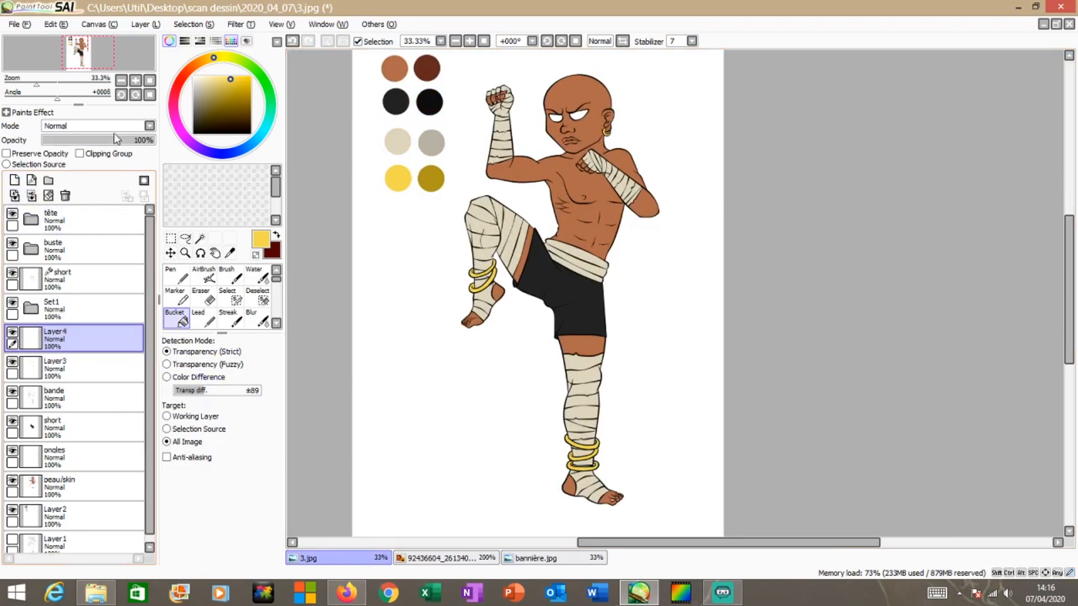
pyautogui.click(193, 77)
pyautogui.scroll(6, 636, 144)
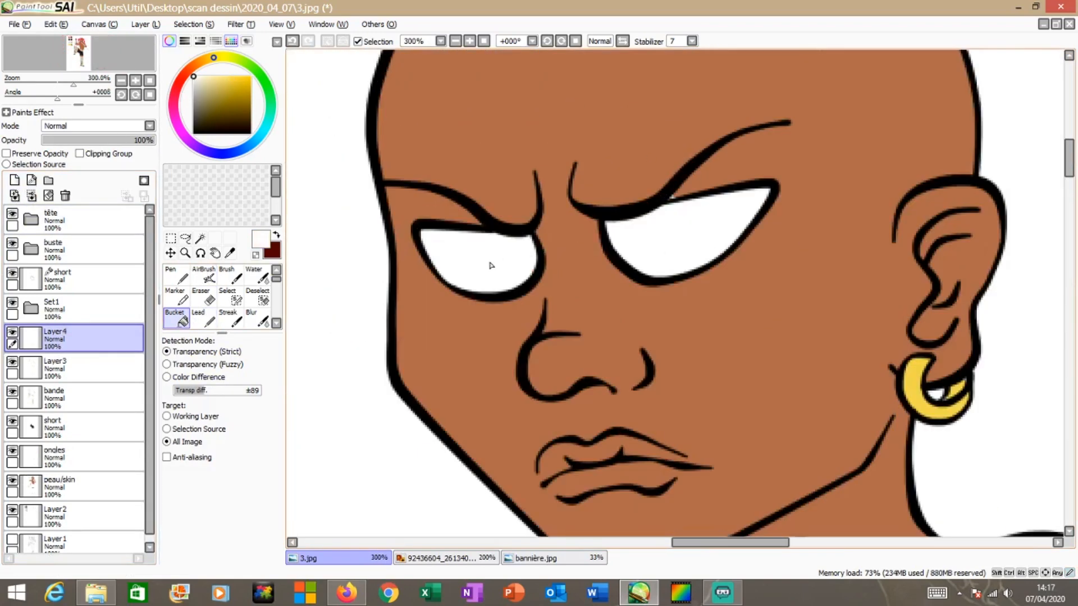
# Sample the skin colour from the forehead and rename Layer4 as eyes
pyautogui.click(230, 252)
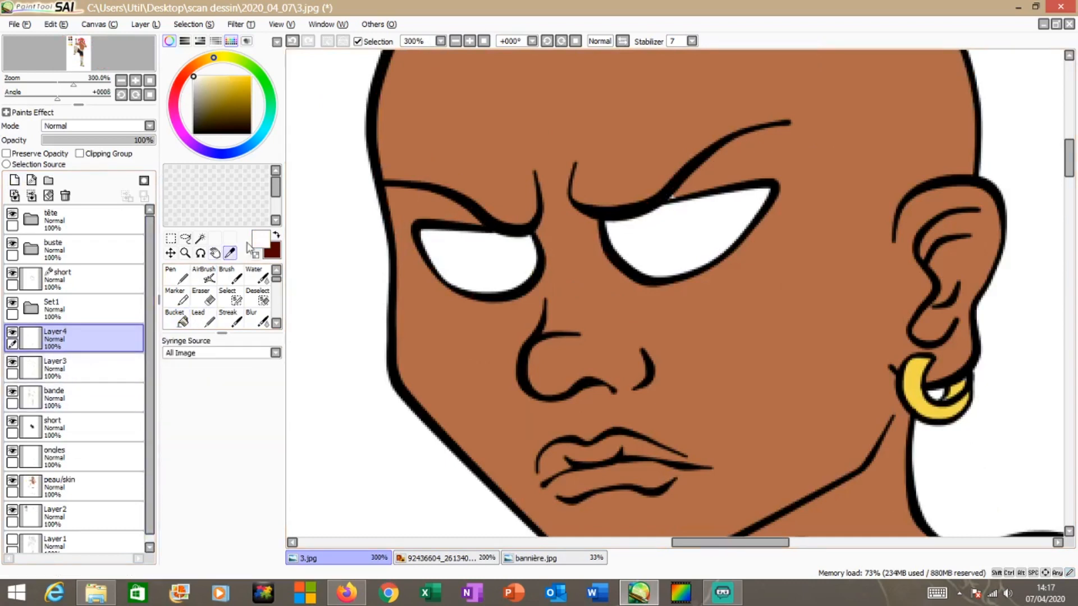
pyautogui.click(456, 136)
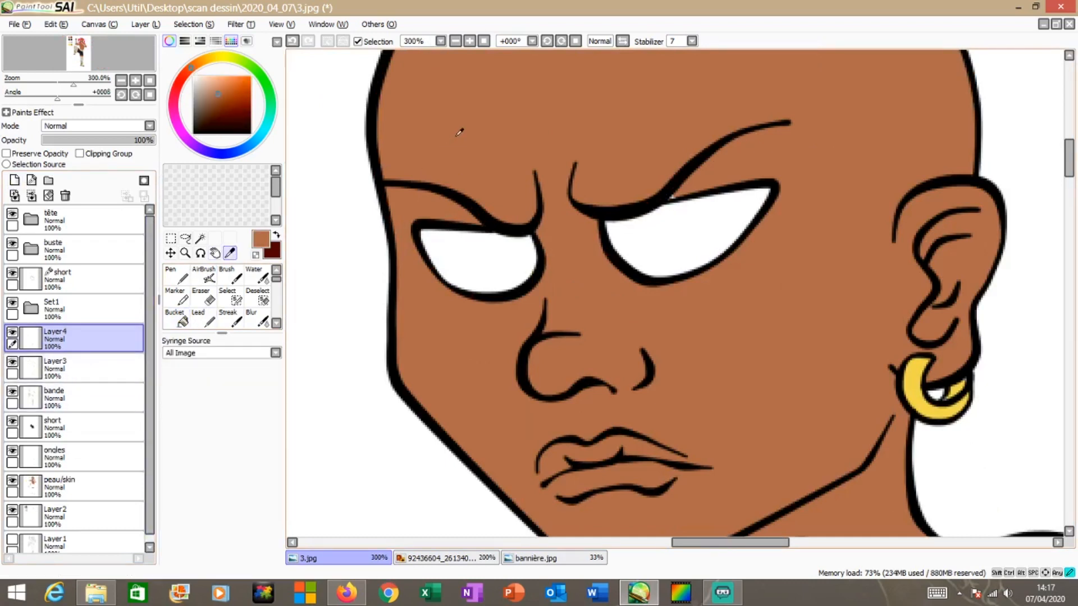
pyautogui.doubleClick(119, 341)
pyautogui.write('yeus')
pyautogui.moveTo(494, 237); pyautogui.dragTo(436, 241)
pyautogui.write('e')
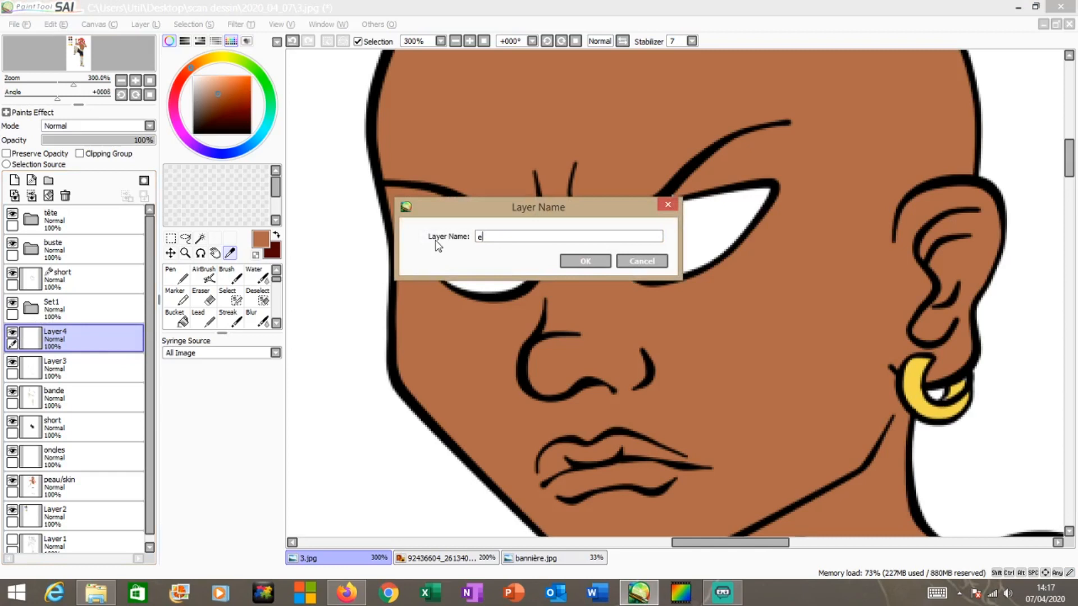
pyautogui.write('yes')
pyautogui.click(586, 261)
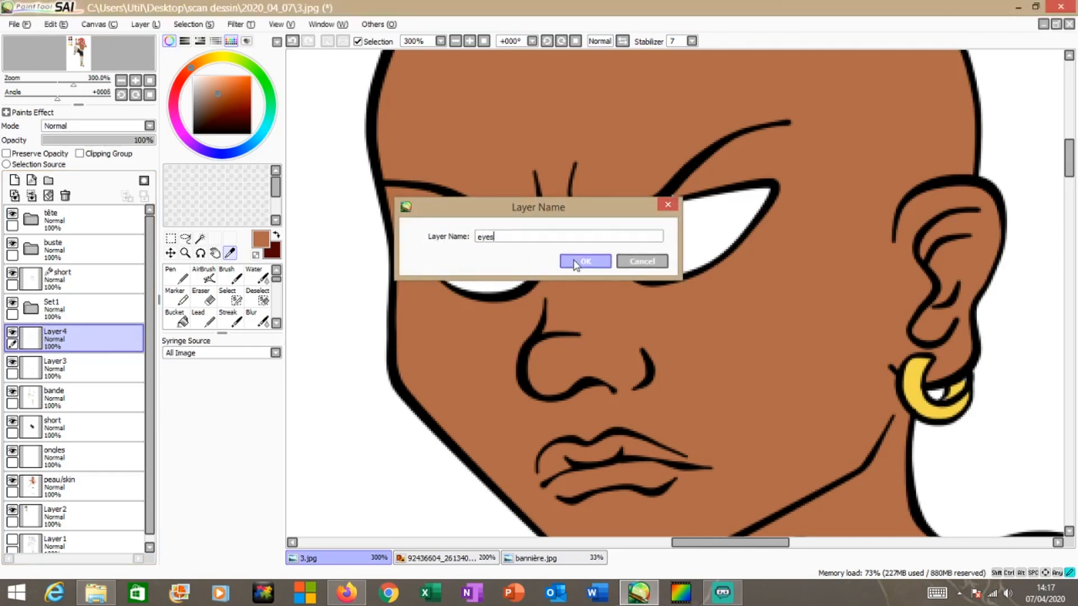
# Rename Layer3 as rings, and confirm the bande layer's existing name
pyautogui.doubleClick(67, 366)
pyautogui.write('anneaux')
pyautogui.moveTo(523, 241); pyautogui.dragTo(361, 240)
pyautogui.write('rings')
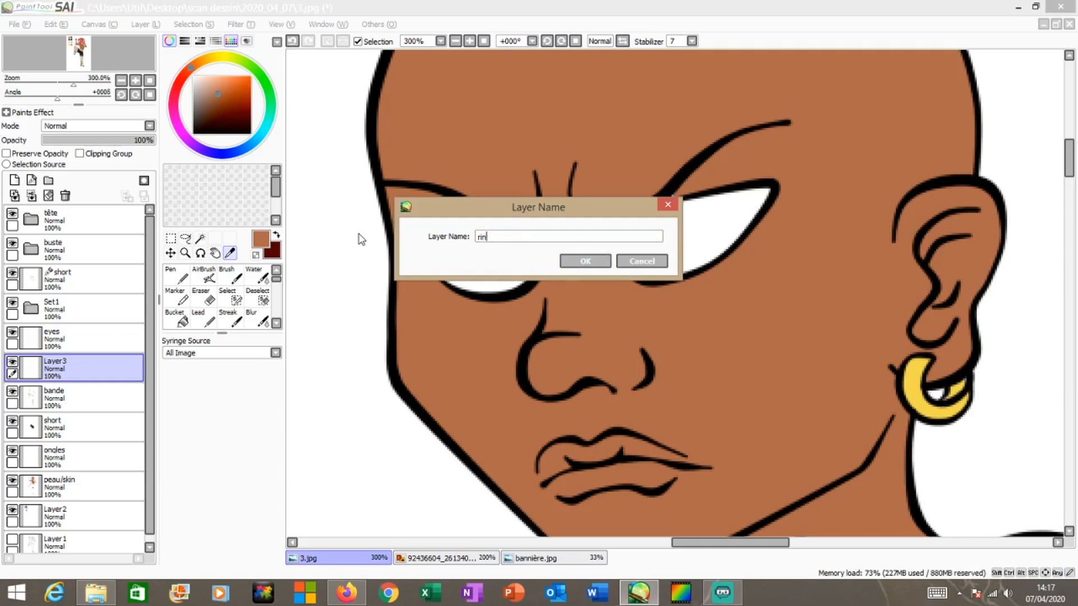
pyautogui.click(584, 261)
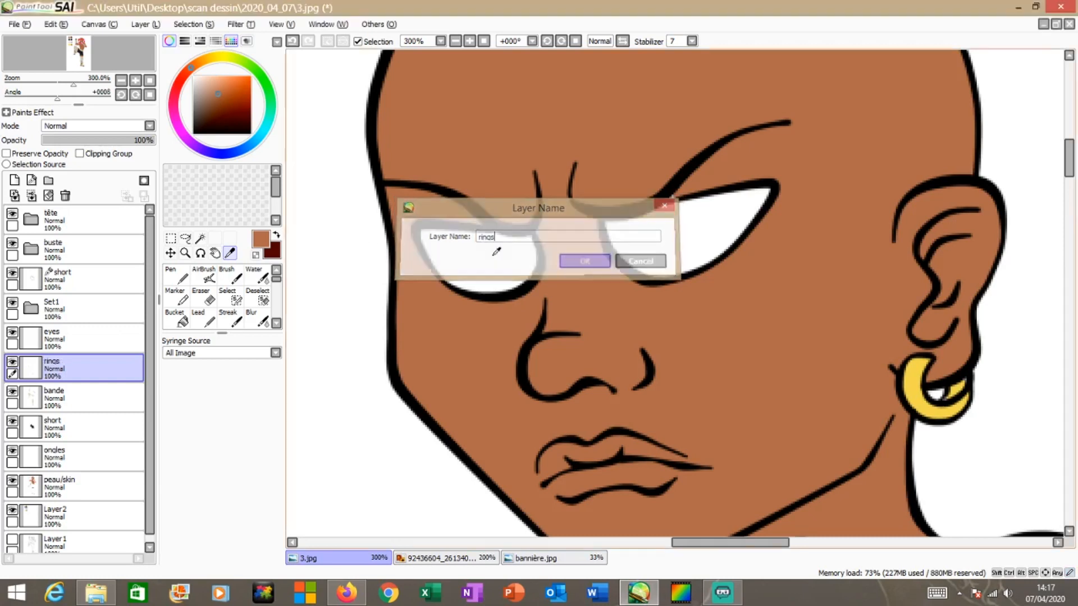
pyautogui.doubleClick(97, 394)
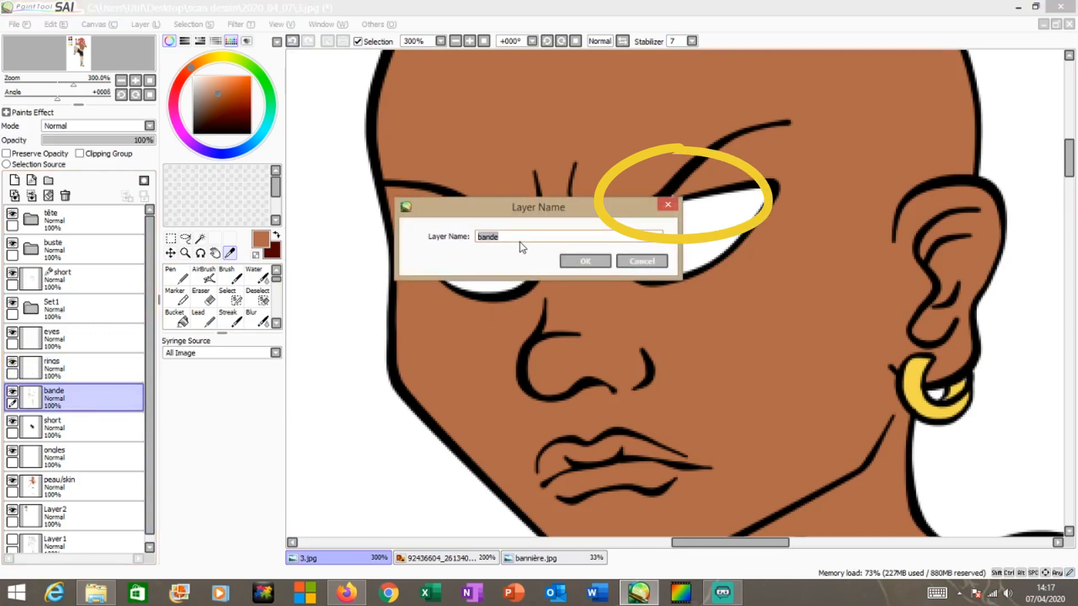
pyautogui.click(585, 261)
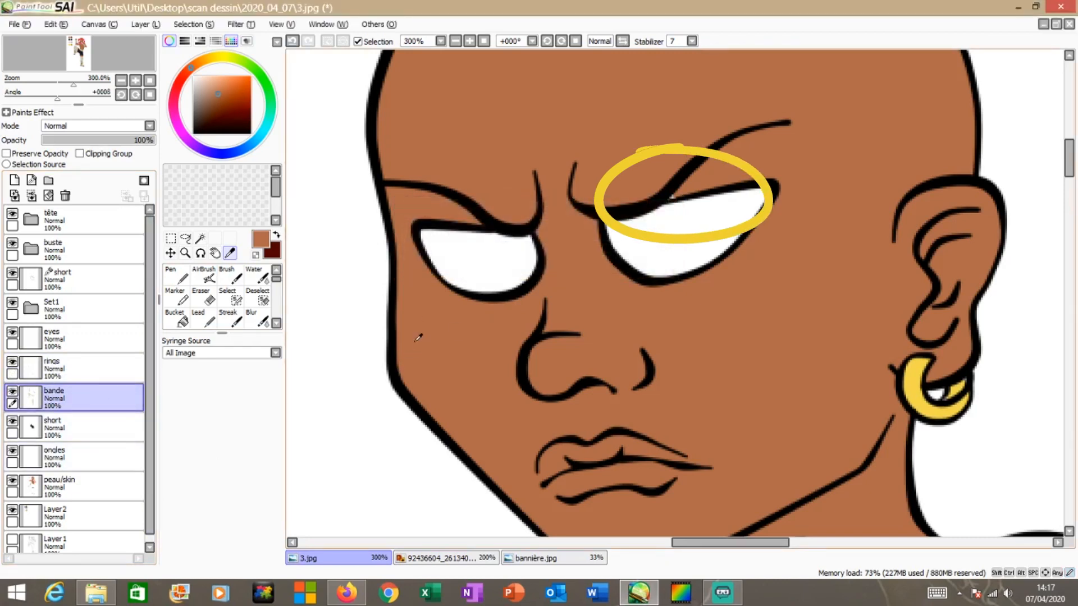
# Touch up the small white gap between the eyebrow and the eye with the skin-coloured Marker on the peau/skin layer
pyautogui.scroll(-2, 441, 328)
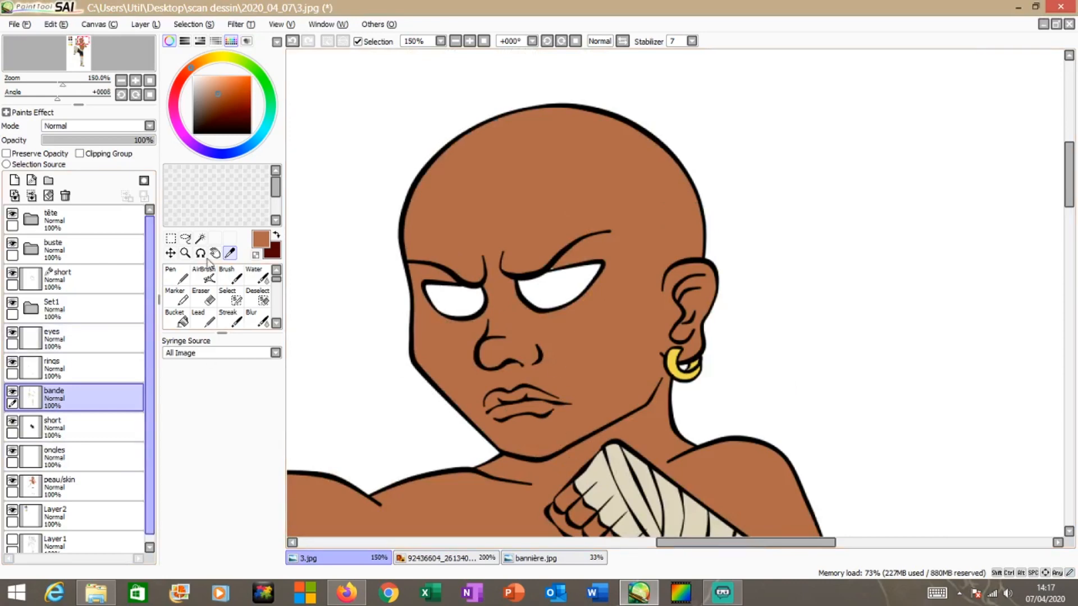
pyautogui.scroll(1, 584, 259)
pyautogui.scroll(4, 584, 259)
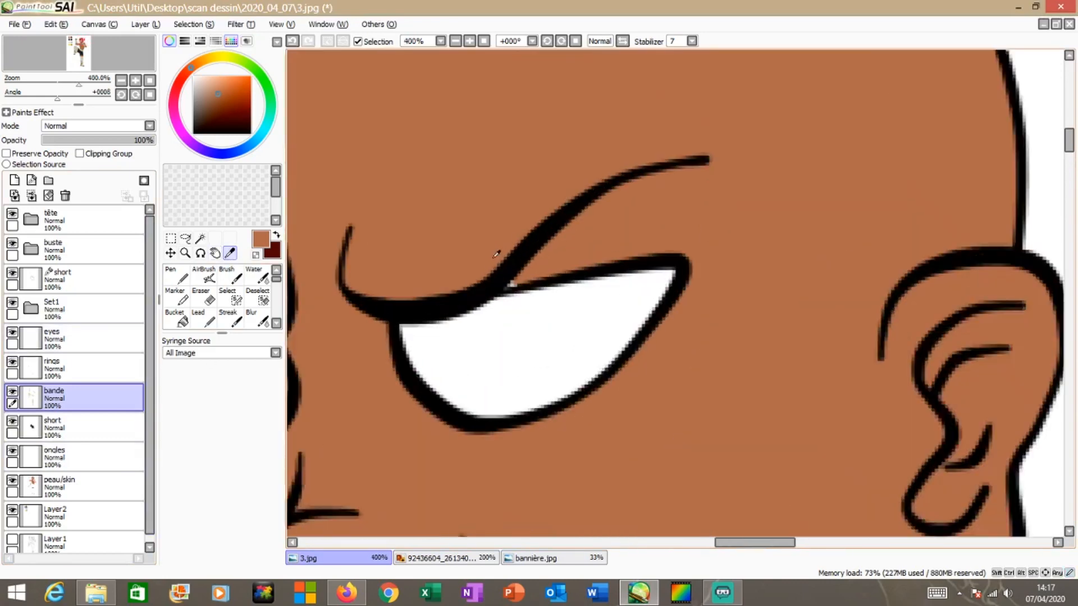
pyautogui.click(176, 296)
pyautogui.click(75, 493)
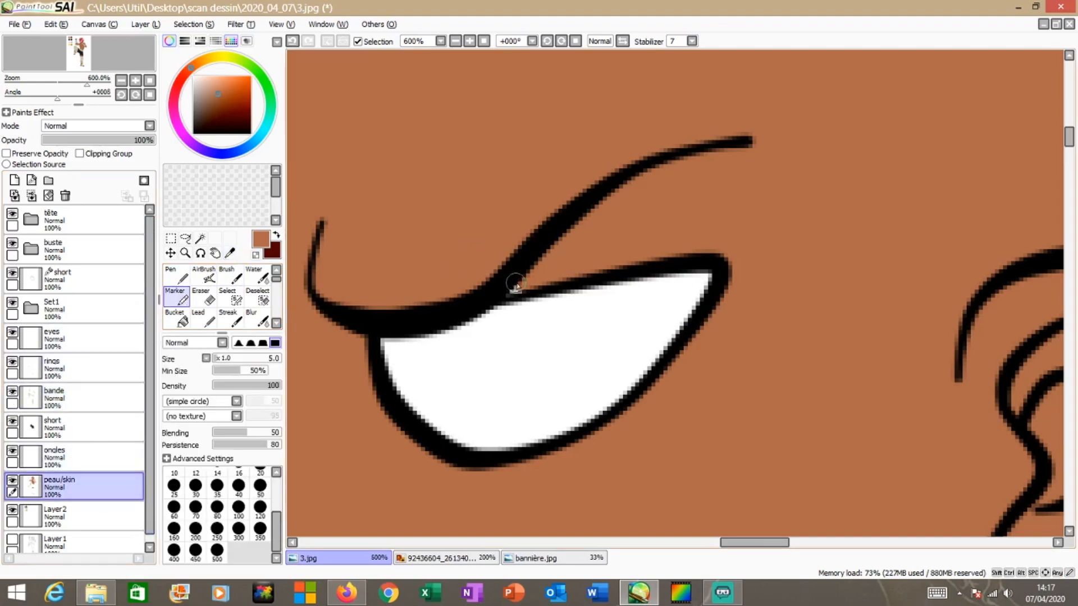
pyautogui.scroll(-6, 618, 243)
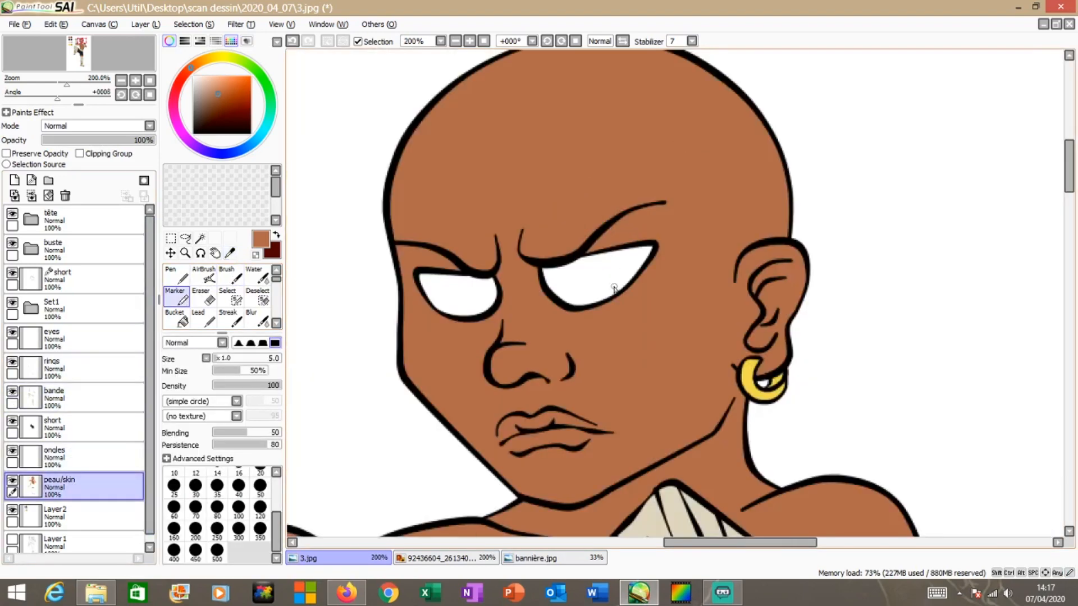
pyautogui.scroll(-1, 637, 423)
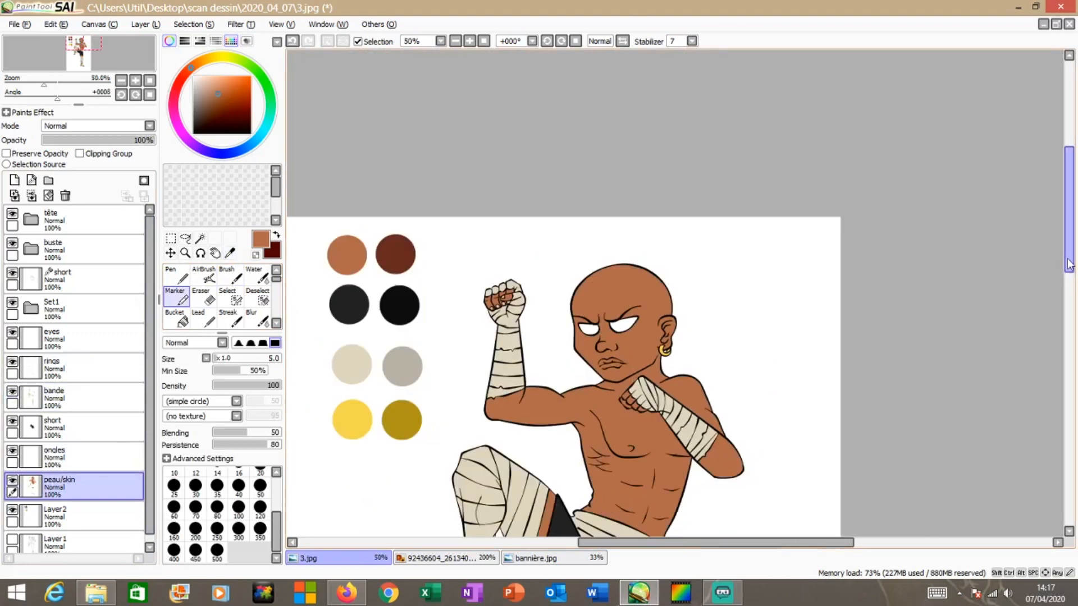
# Add a new layer above the peau/skin layer and clip it to that layer
pyautogui.moveTo(1070, 267); pyautogui.dragTo(1070, 316)
pyautogui.scroll(-1, 705, 337)
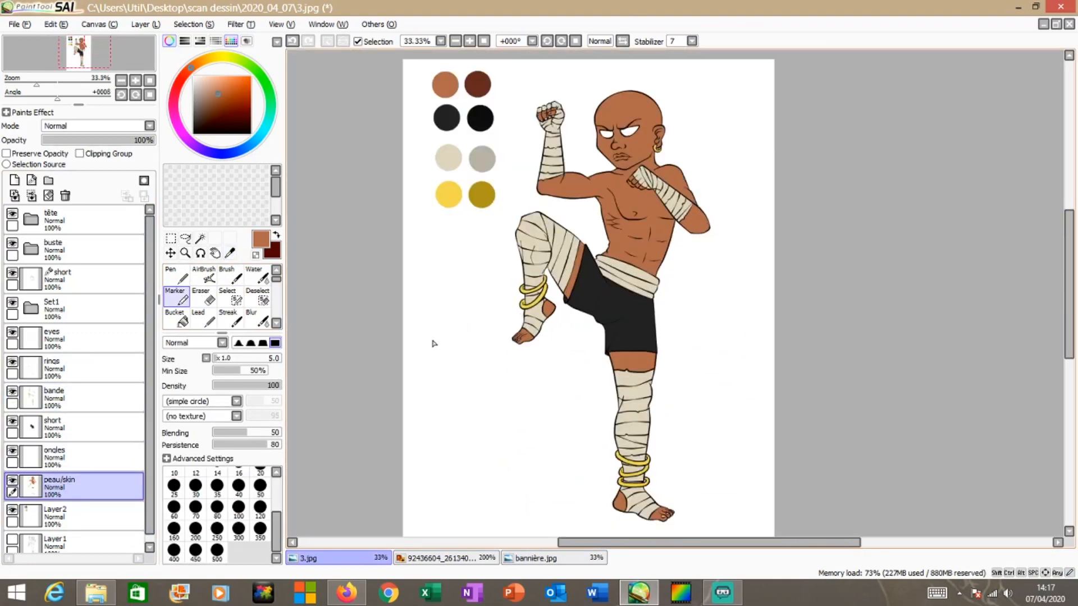
pyautogui.scroll(-1, 67, 449)
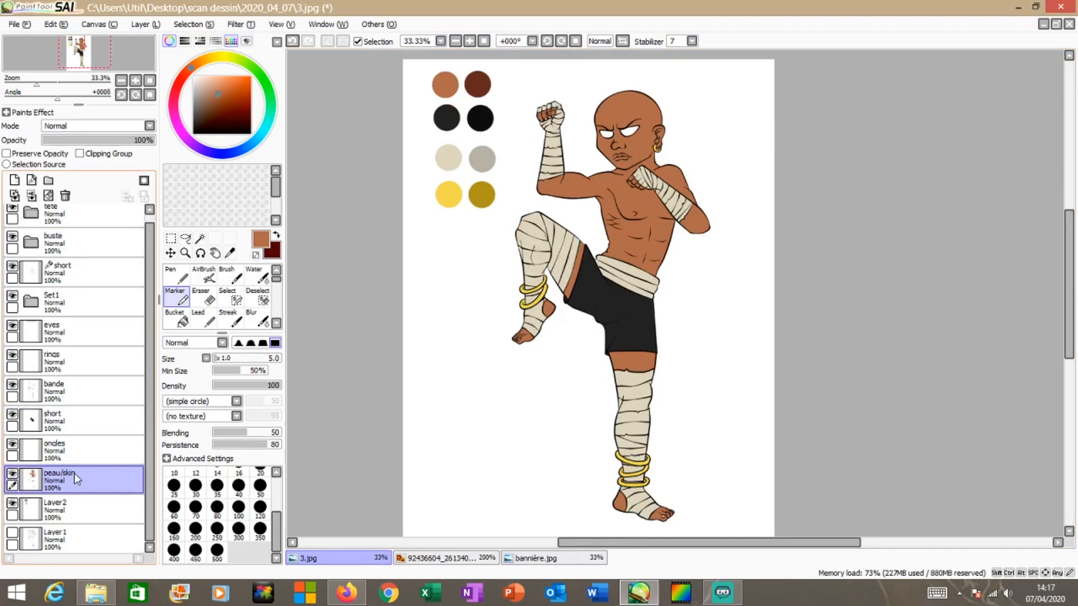
pyautogui.click(15, 180)
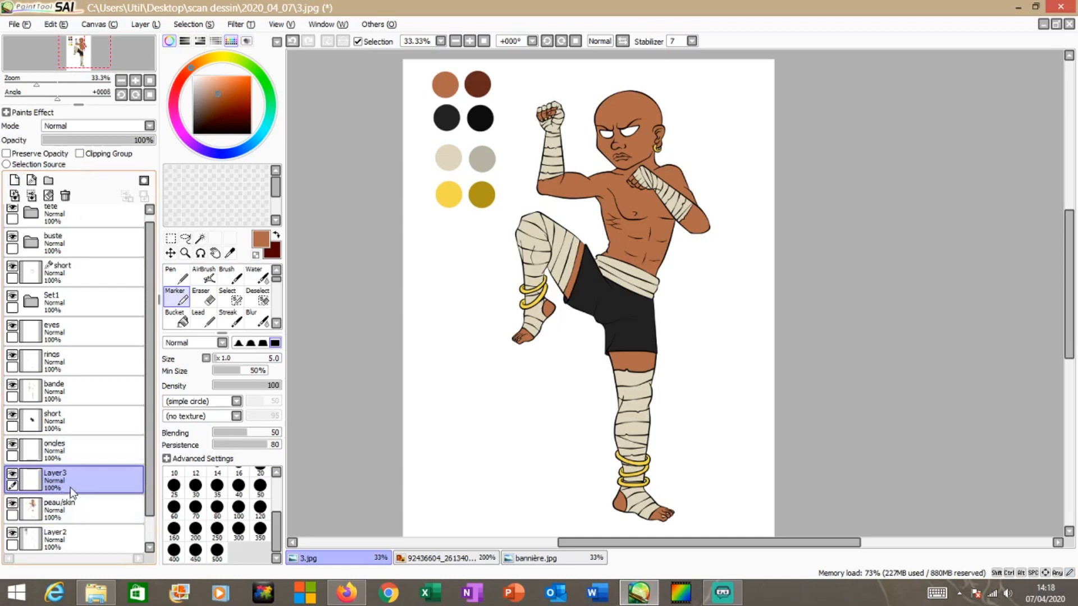
pyautogui.click(82, 154)
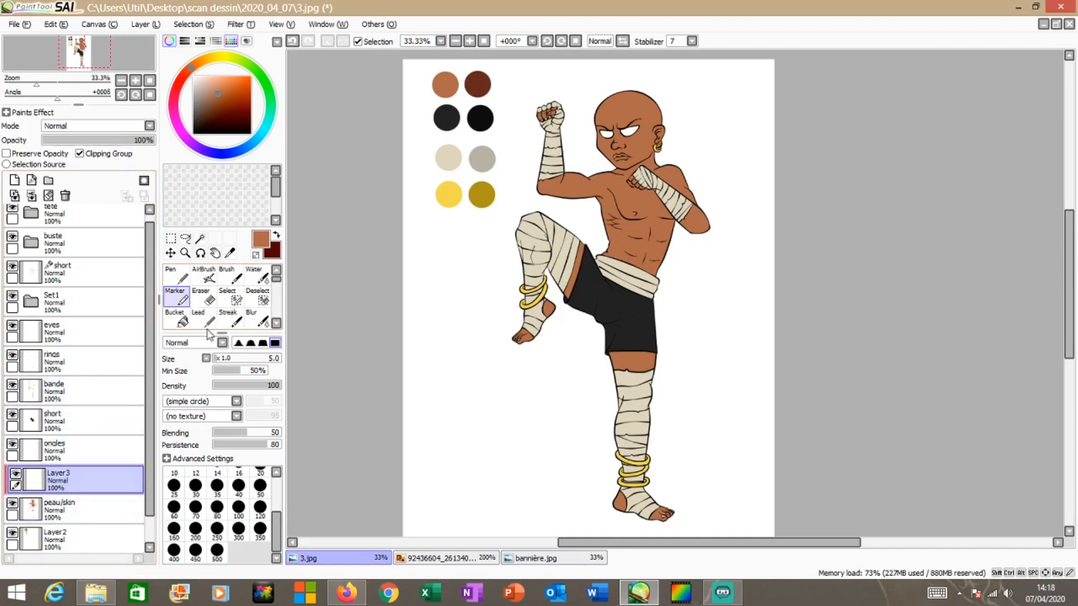
# Sample the dark brown swatch, paint a size 100 Marker stroke across the torso, and toggle the clipped layer's visibility off and on
pyautogui.click(229, 252)
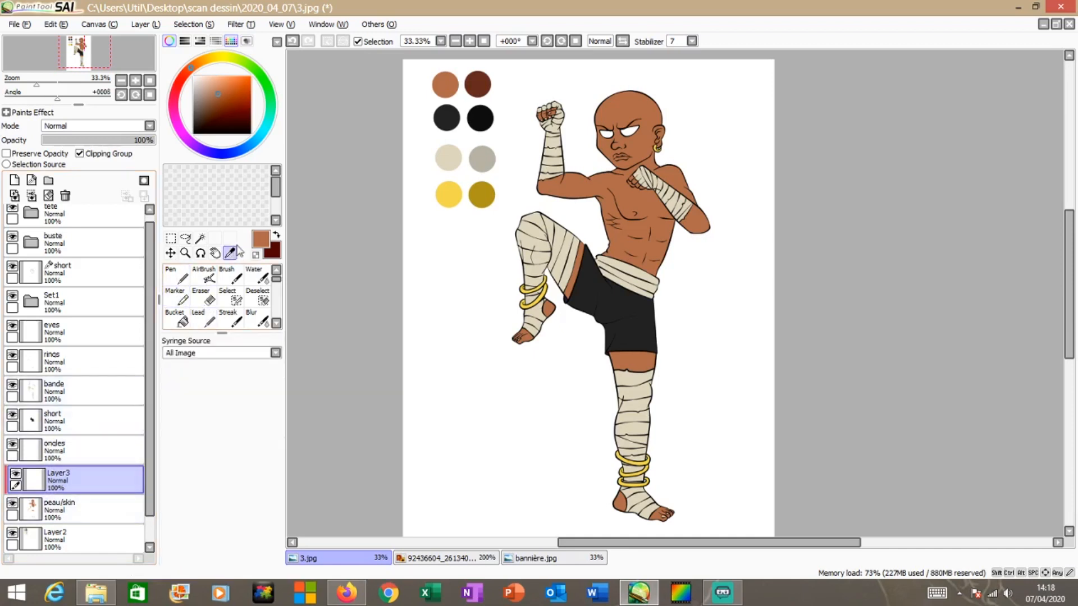
pyautogui.click(480, 76)
pyautogui.click(175, 296)
pyautogui.moveTo(226, 360); pyautogui.dragTo(285, 339)
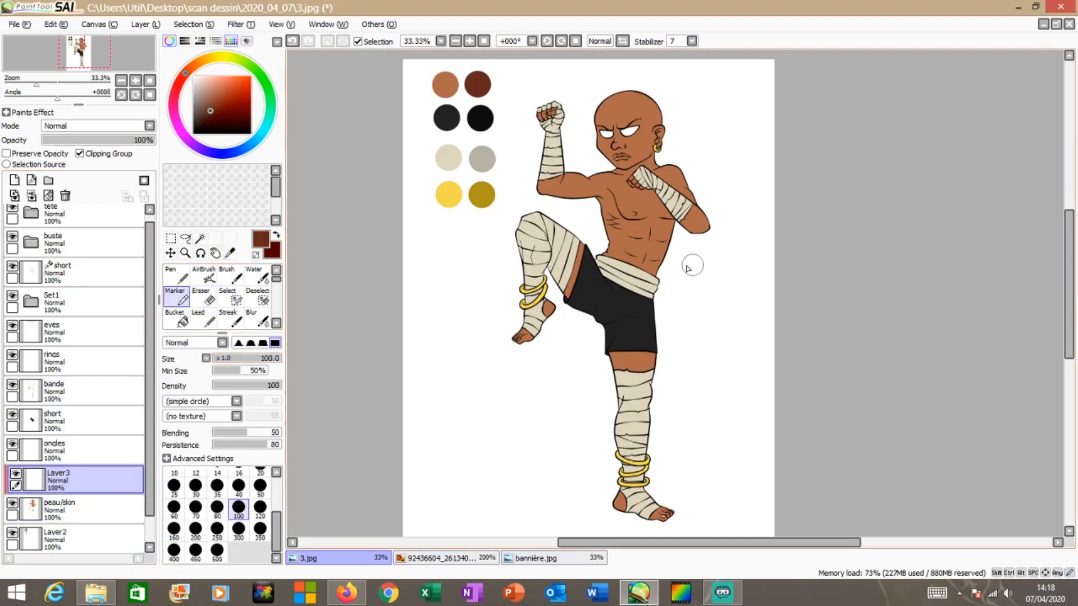
pyautogui.moveTo(623, 224); pyautogui.dragTo(665, 246)
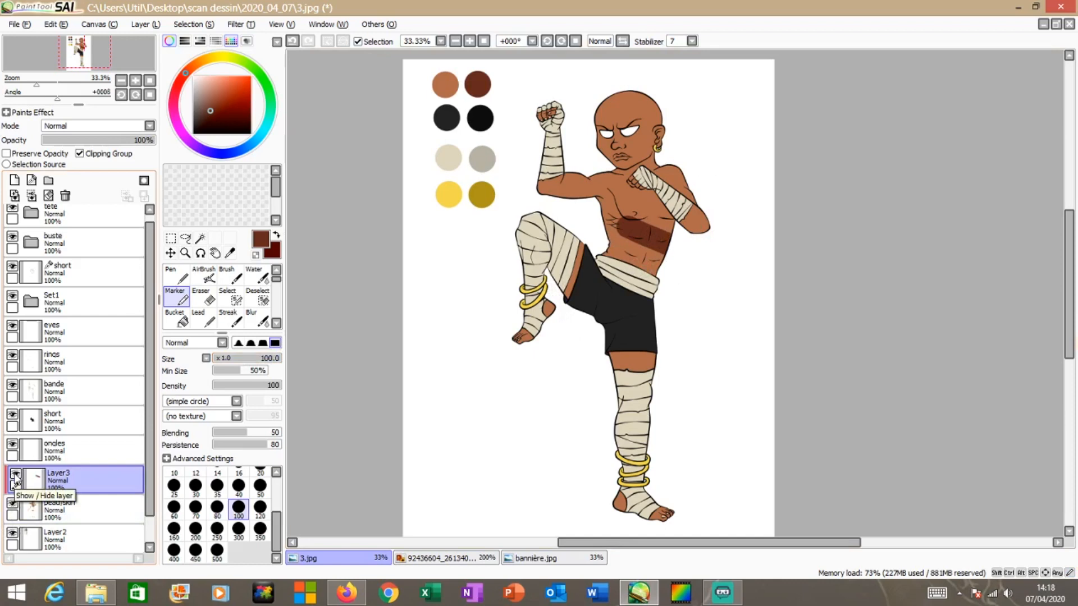
pyautogui.click(13, 476)
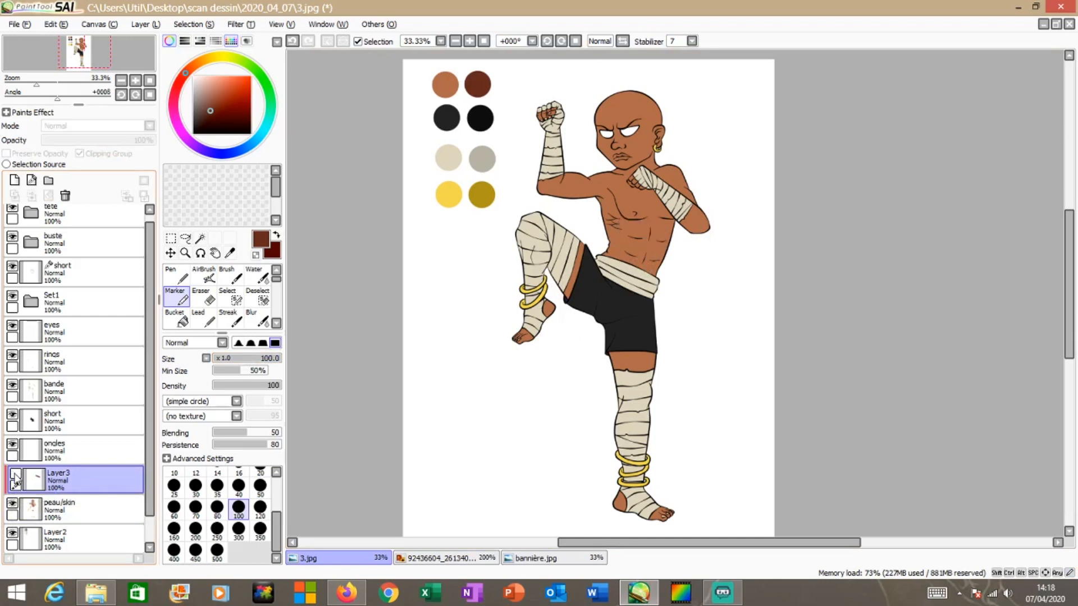
pyautogui.click(14, 478)
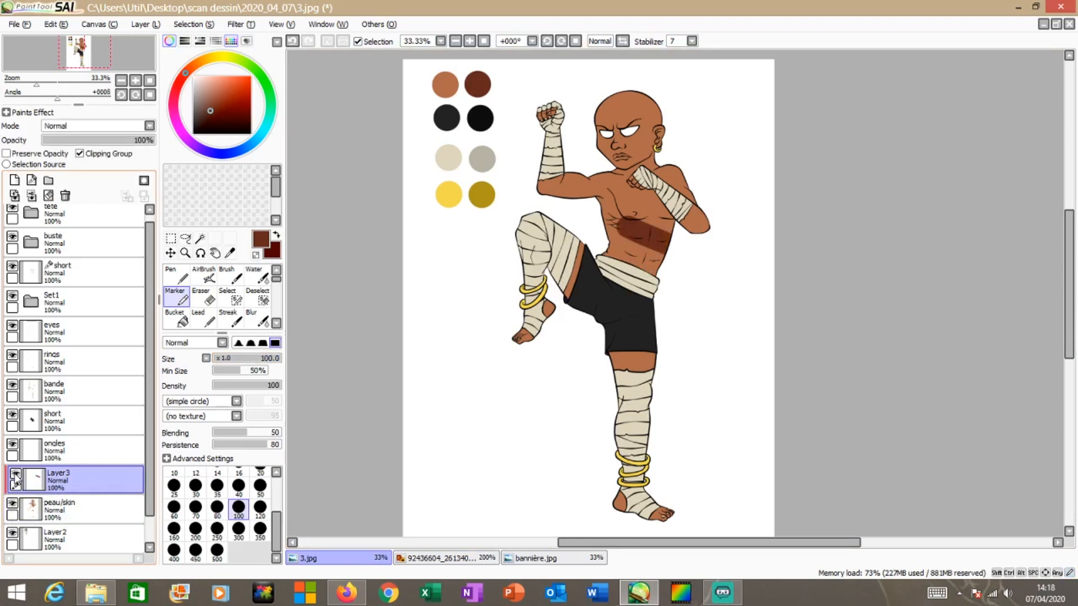
# Toggle the Clipping Group option of the layer above peau/skin off and on to compare the torso stroke's extent
pyautogui.click(105, 157)
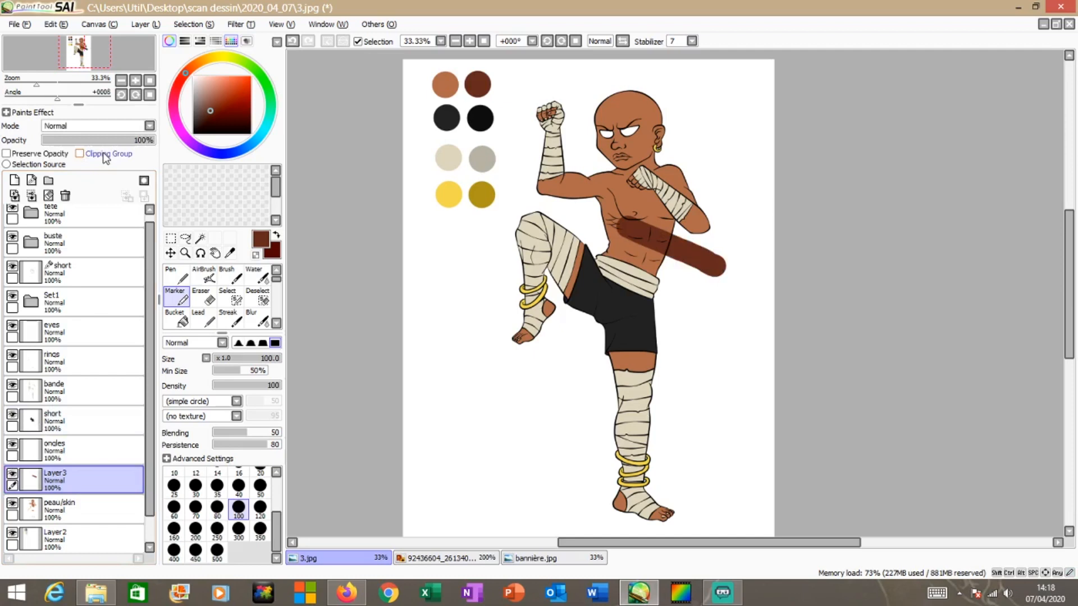
pyautogui.click(105, 157)
pyautogui.click(105, 157)
pyautogui.click(105, 157)
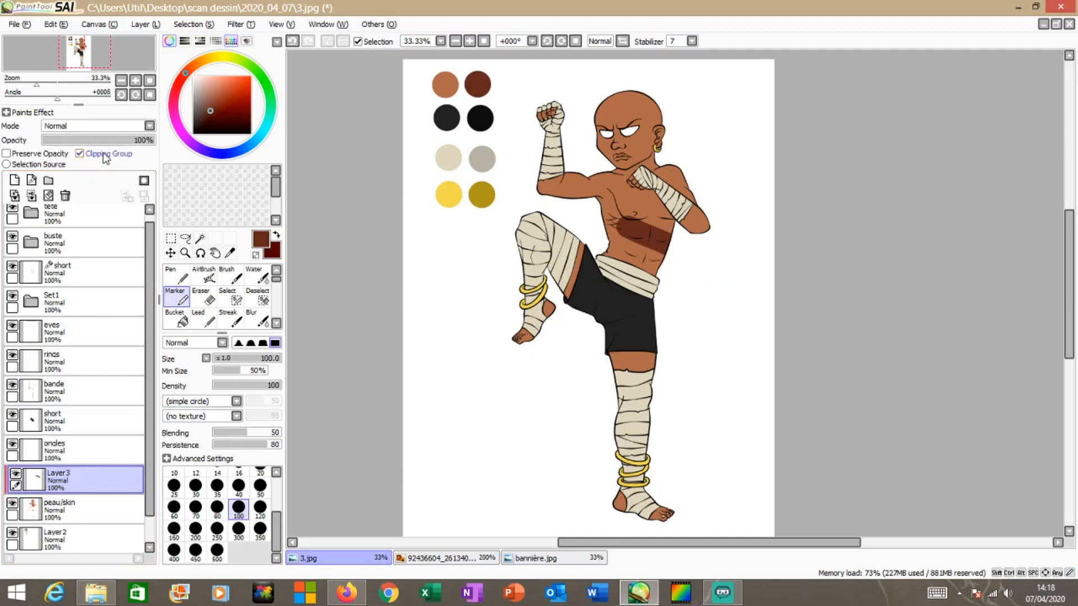
# Paint another dark brown Marker stroke at size 100 over the chest and side of the torso on the clipped layer
pyautogui.click(205, 297)
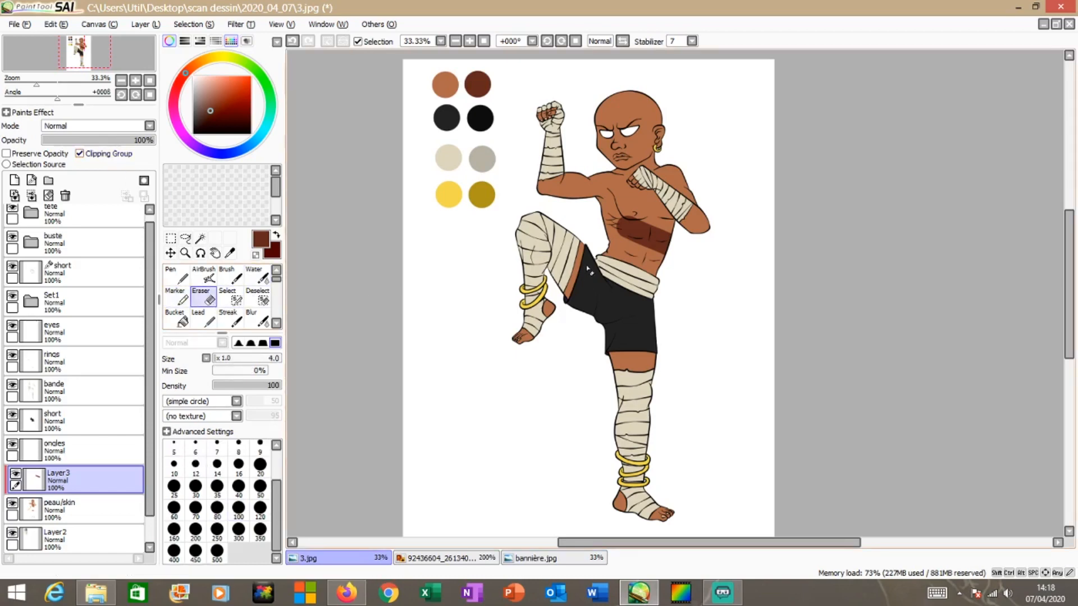
pyautogui.scroll(1, 654, 230)
pyautogui.scroll(3, 710, 222)
pyautogui.click(176, 298)
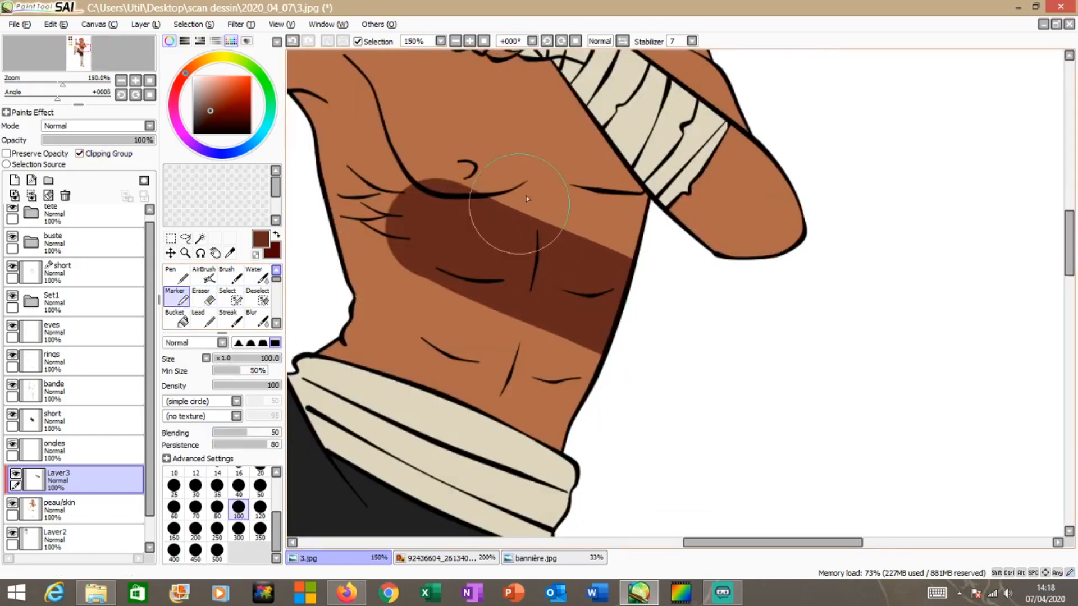
pyautogui.moveTo(457, 191); pyautogui.dragTo(452, 163)
# Erase all the dark brown test strokes from the torso on the clipped layer, starting with a size 35 Eraser
pyautogui.click(205, 297)
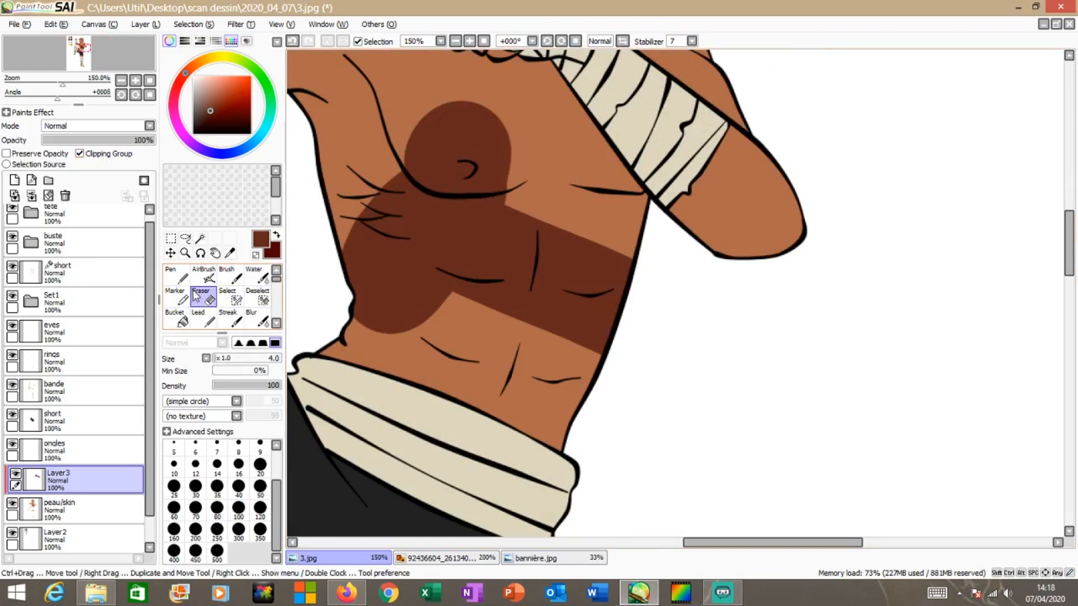
pyautogui.click(216, 486)
pyautogui.moveTo(421, 123); pyautogui.dragTo(362, 284)
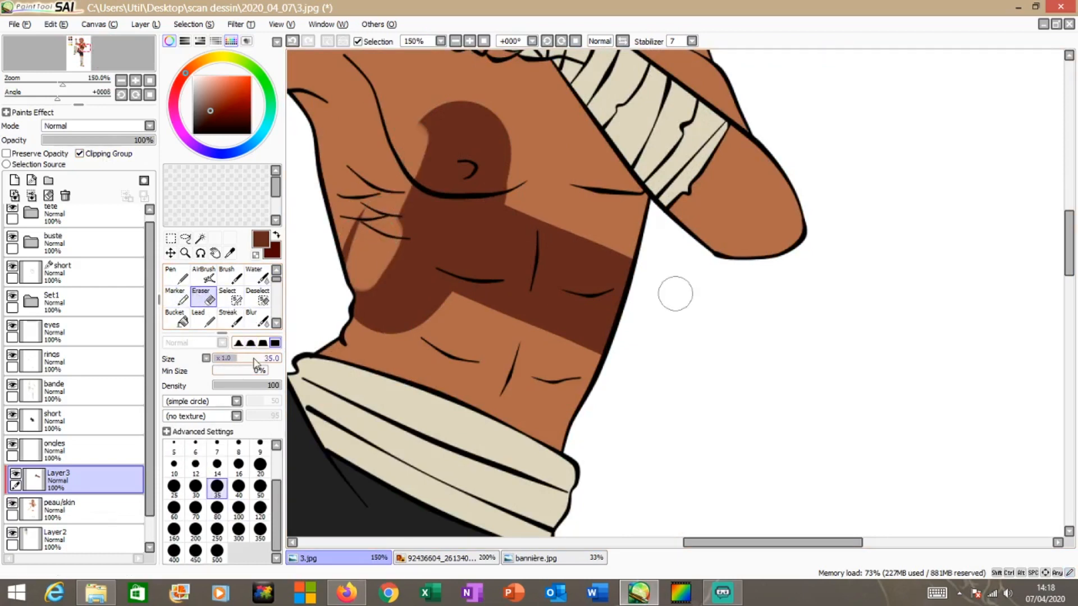
pyautogui.moveTo(368, 351)
pyautogui.mouseDown()
pyautogui.moveTo(392, 271)
pyautogui.moveTo(344, 315)
pyautogui.moveTo(335, 308)
pyautogui.moveTo(356, 441)
pyautogui.moveTo(414, 311)
pyautogui.moveTo(426, 349)
pyautogui.moveTo(454, 378)
pyautogui.moveTo(510, 412)
pyautogui.moveTo(583, 430)
pyautogui.mouseUp()
pyautogui.scroll(-5, 608, 351)
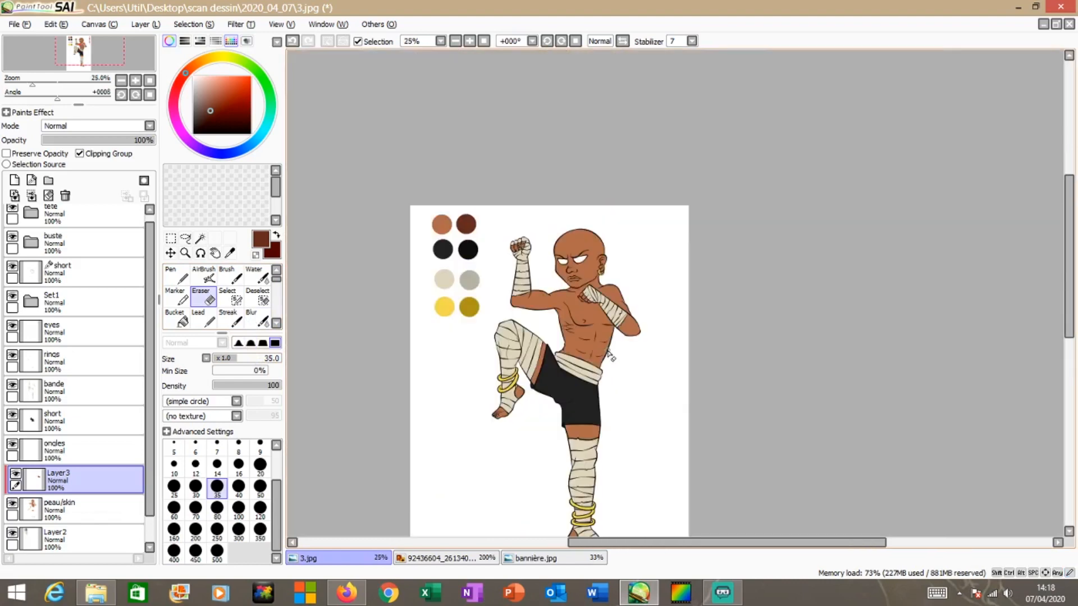
pyautogui.scroll(2, 603, 348)
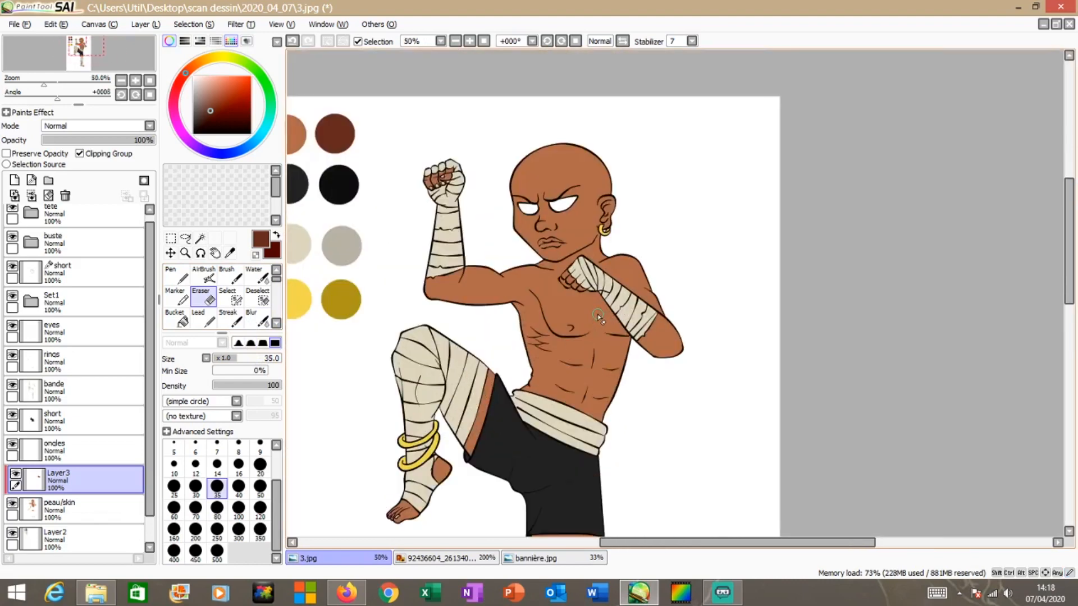
pyautogui.scroll(-2, 597, 314)
pyautogui.scroll(4, 508, 272)
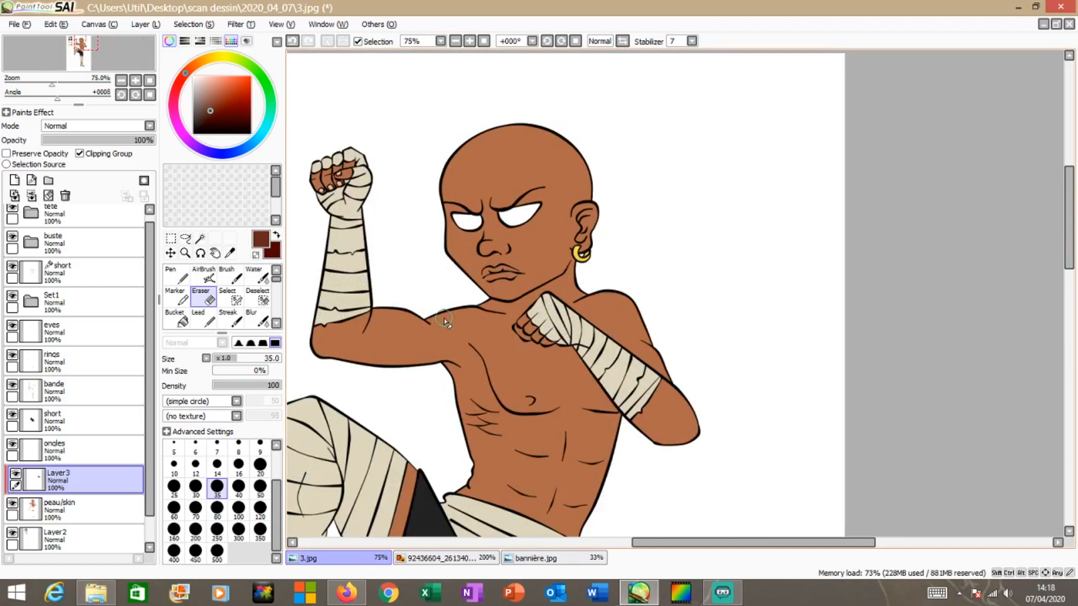
pyautogui.scroll(-3, 444, 321)
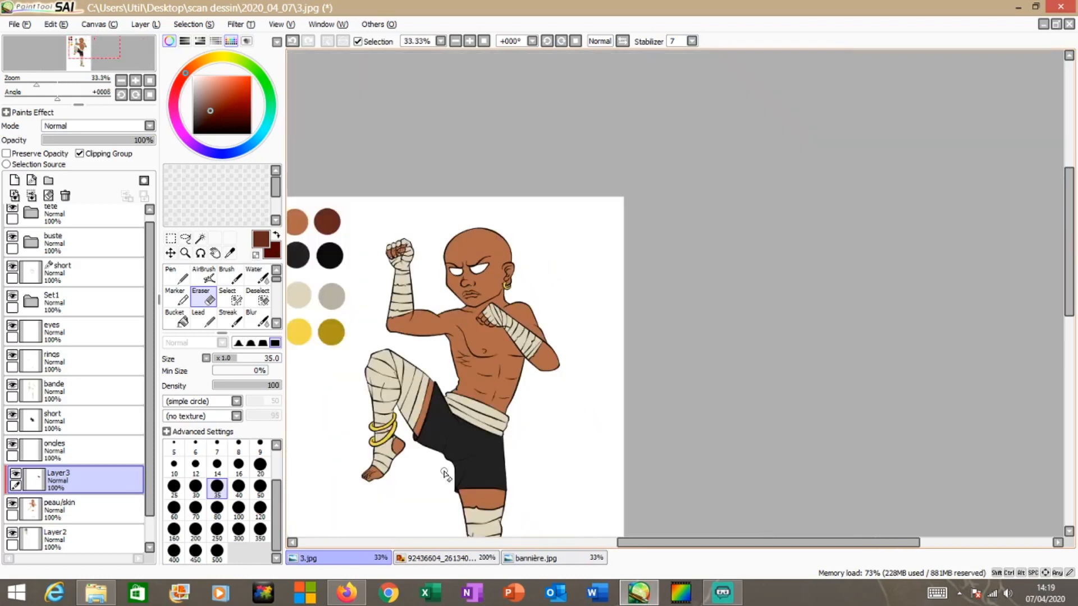